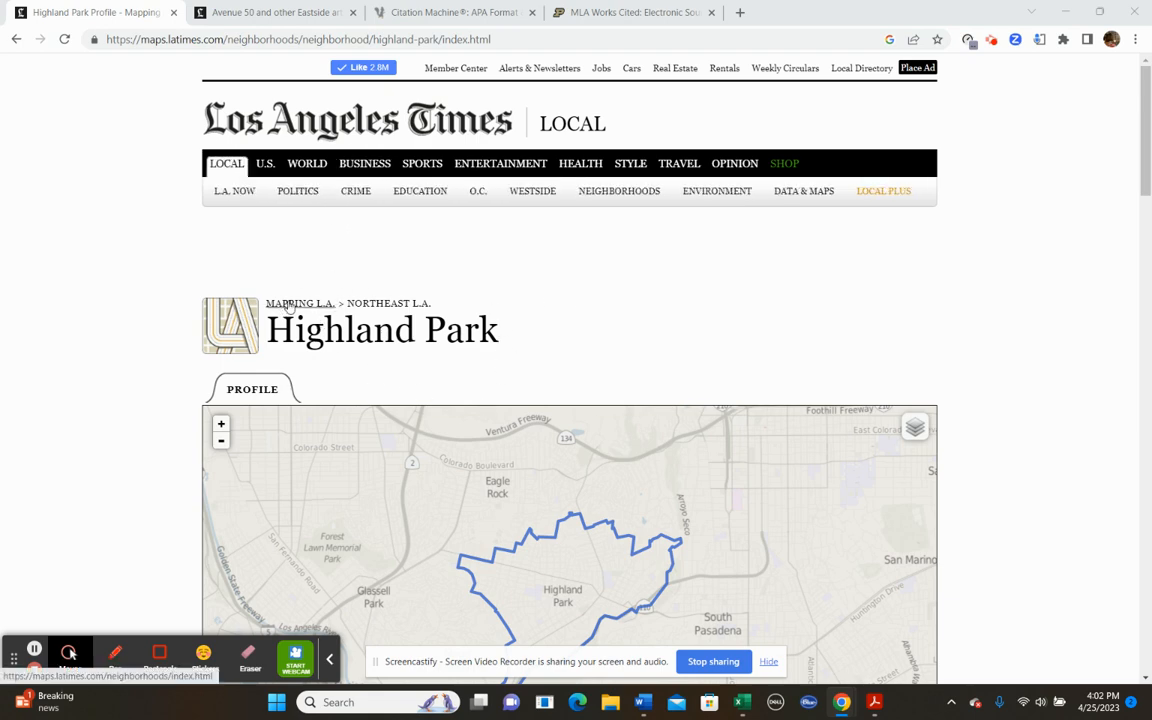
Examine the Highland Park profile's map and its population, ethnicity, income, education and age sections.
{"action": "scroll", "coordinate": [599, 334], "scroll_direction": "down", "scroll_amount": 3}
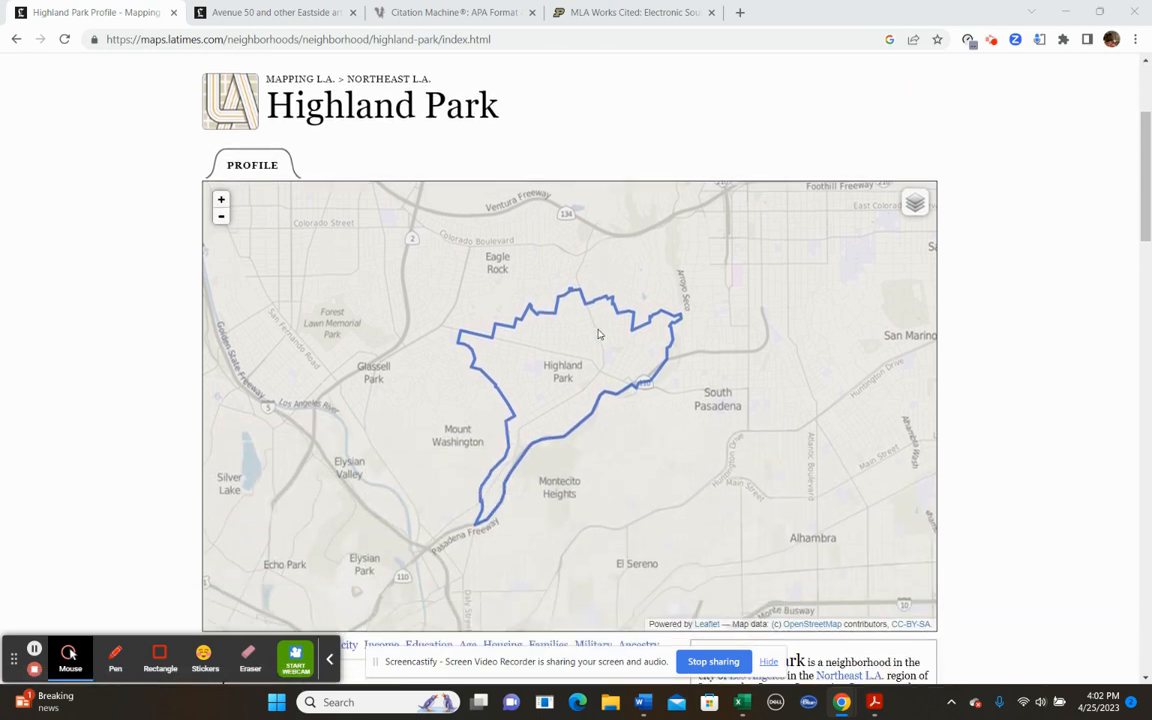
{"action": "scroll", "coordinate": [599, 334], "scroll_direction": "down", "scroll_amount": 3}
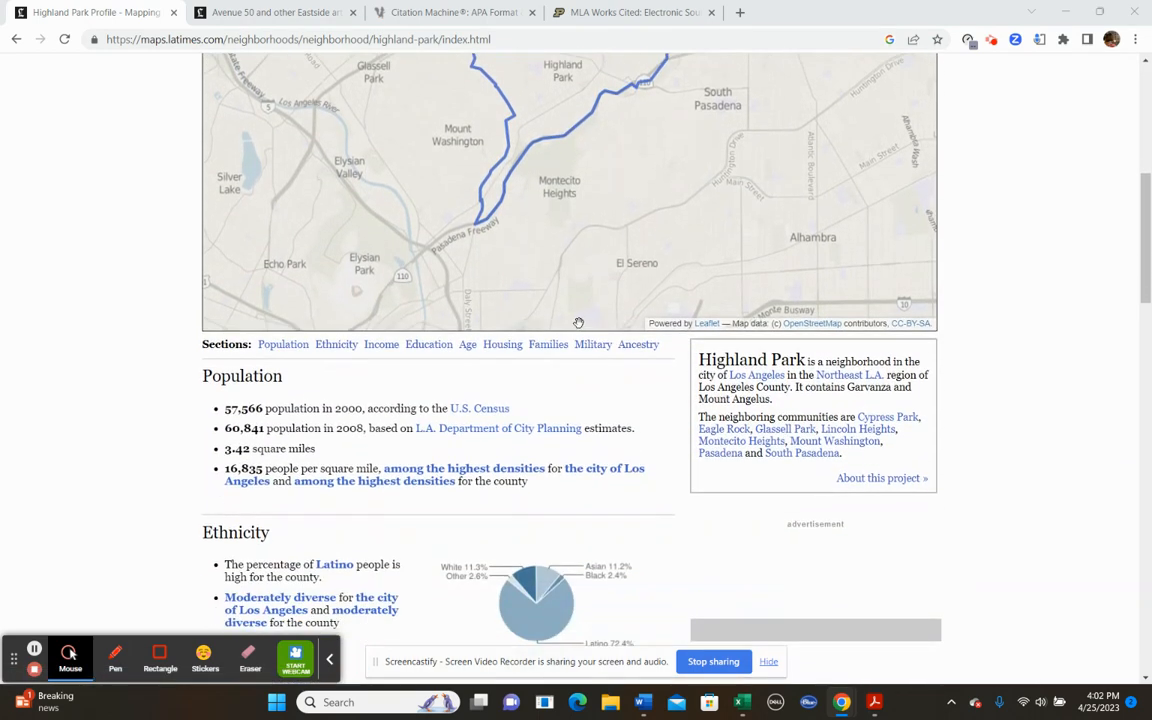
{"action": "scroll", "coordinate": [545, 321], "scroll_direction": "down", "scroll_amount": 4}
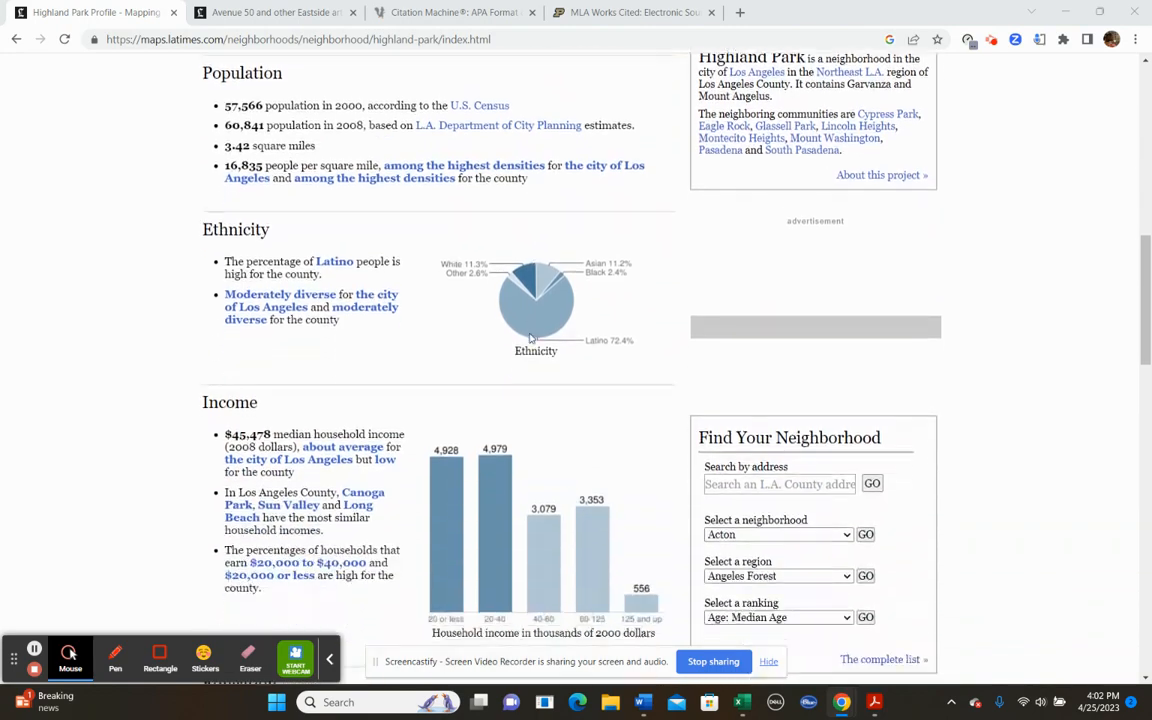
{"action": "scroll", "coordinate": [416, 236], "scroll_direction": "down", "scroll_amount": 5}
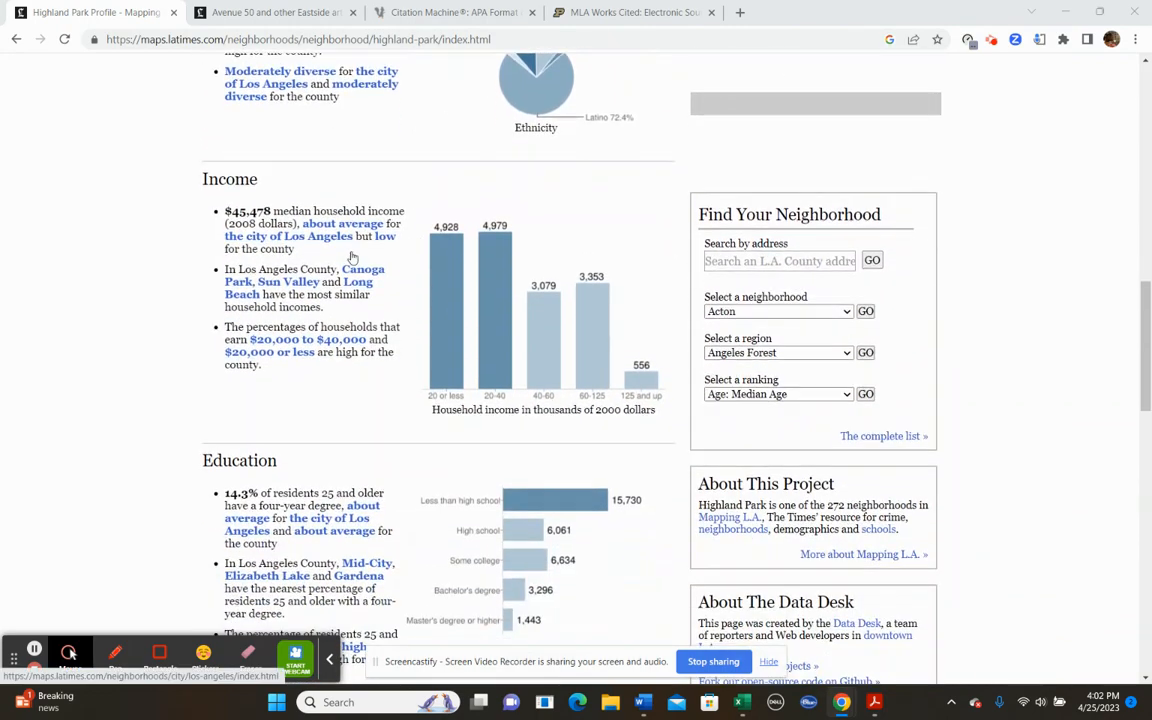
{"action": "scroll", "coordinate": [374, 378], "scroll_direction": "down", "scroll_amount": 1}
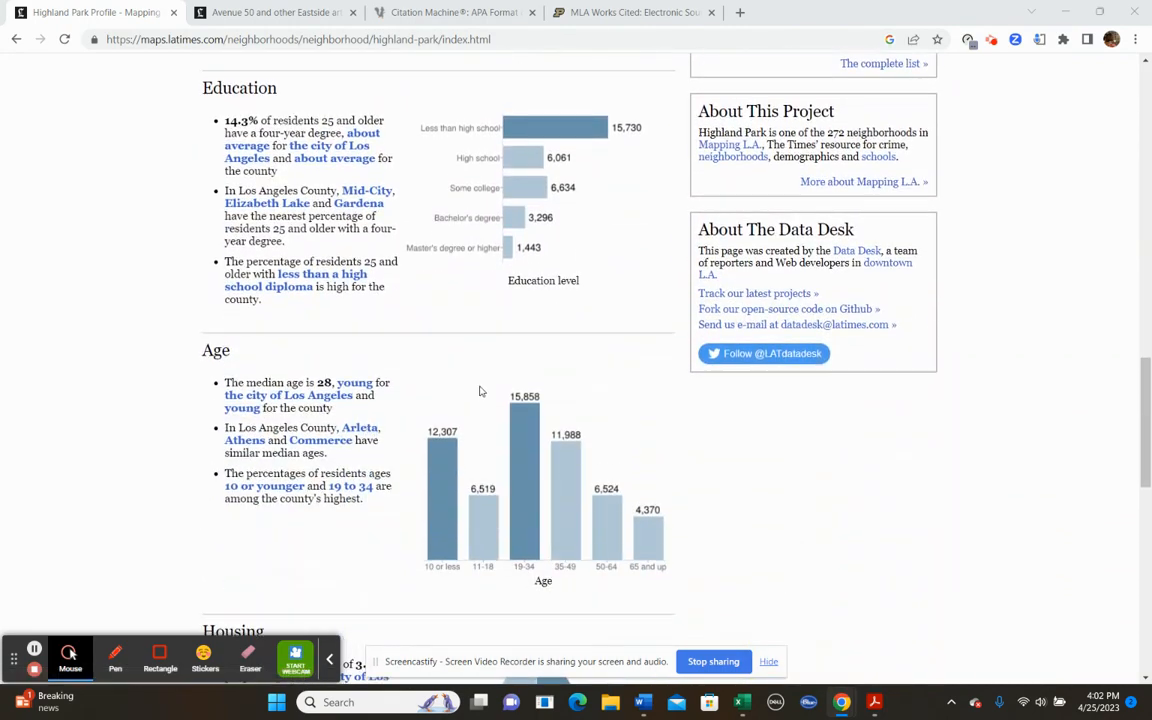
{"action": "scroll", "coordinate": [480, 390], "scroll_direction": "up", "scroll_amount": 3}
{"action": "scroll", "coordinate": [479, 390], "scroll_direction": "up", "scroll_amount": 6}
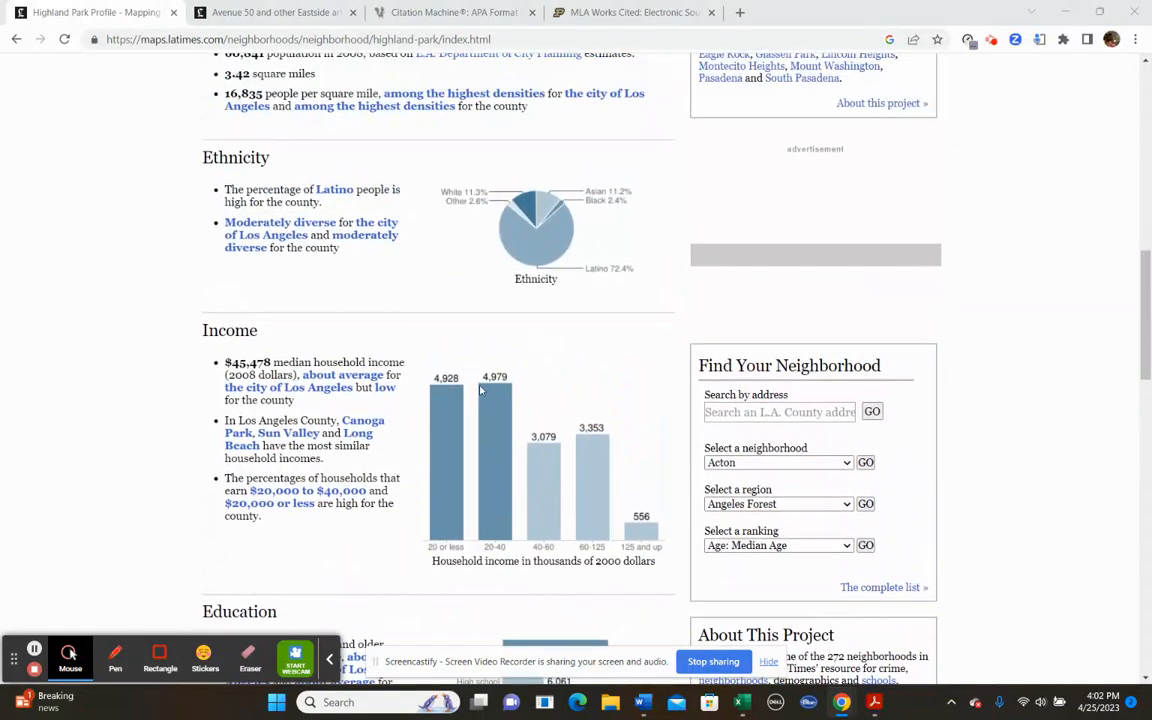
{"action": "scroll", "coordinate": [479, 390], "scroll_direction": "up", "scroll_amount": 4}
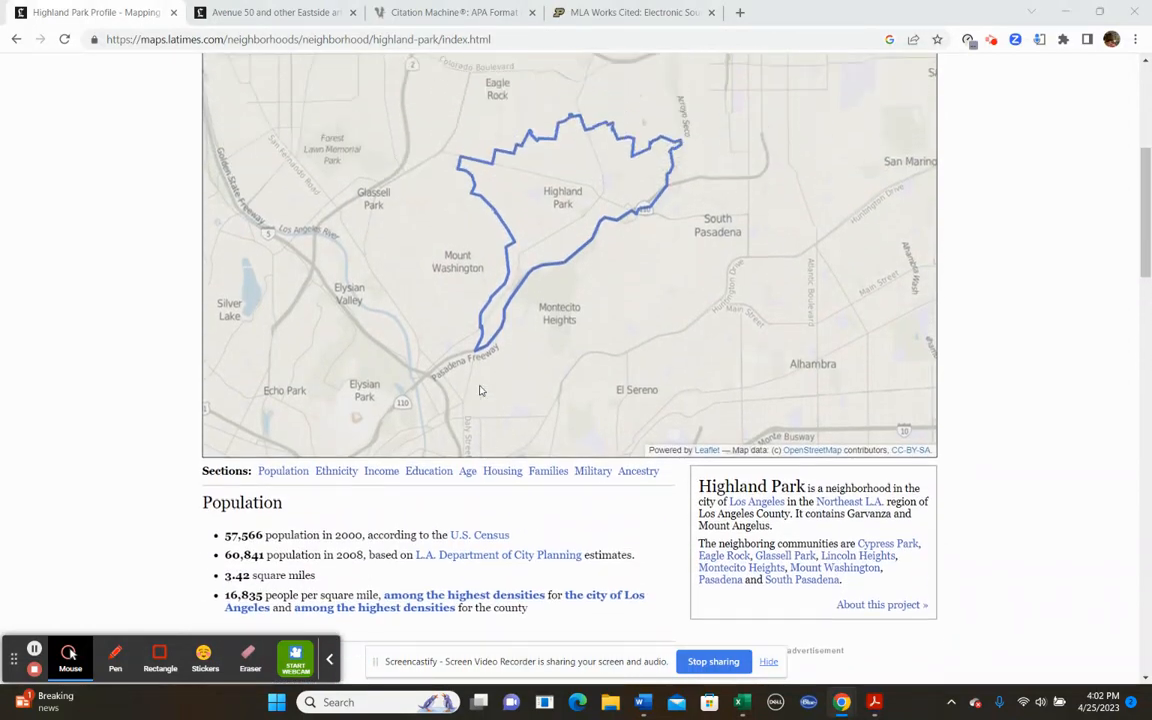
{"action": "scroll", "coordinate": [479, 390], "scroll_direction": "up", "scroll_amount": 2}
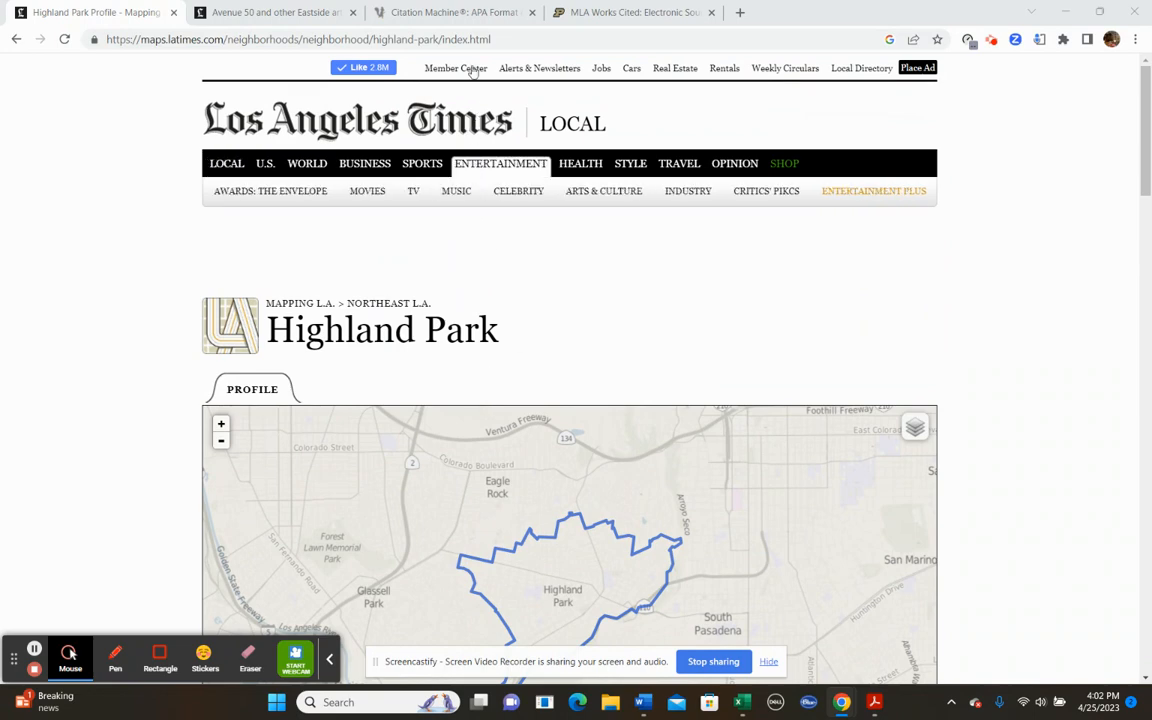
Copy the Highland Park profile's URL and start a website citation in Citation Machine's APA generator.
{"action": "left_click", "coordinate": [505, 39]}
{"action": "key", "text": "ctrl+c"}
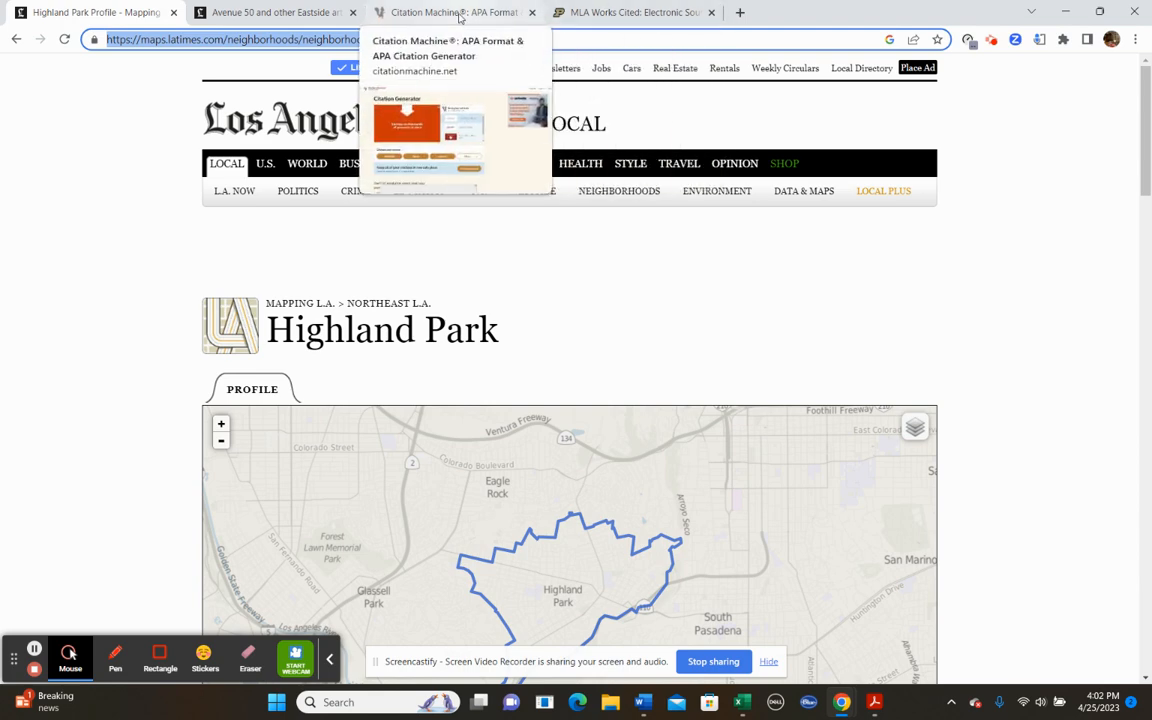
{"action": "left_click", "coordinate": [460, 15]}
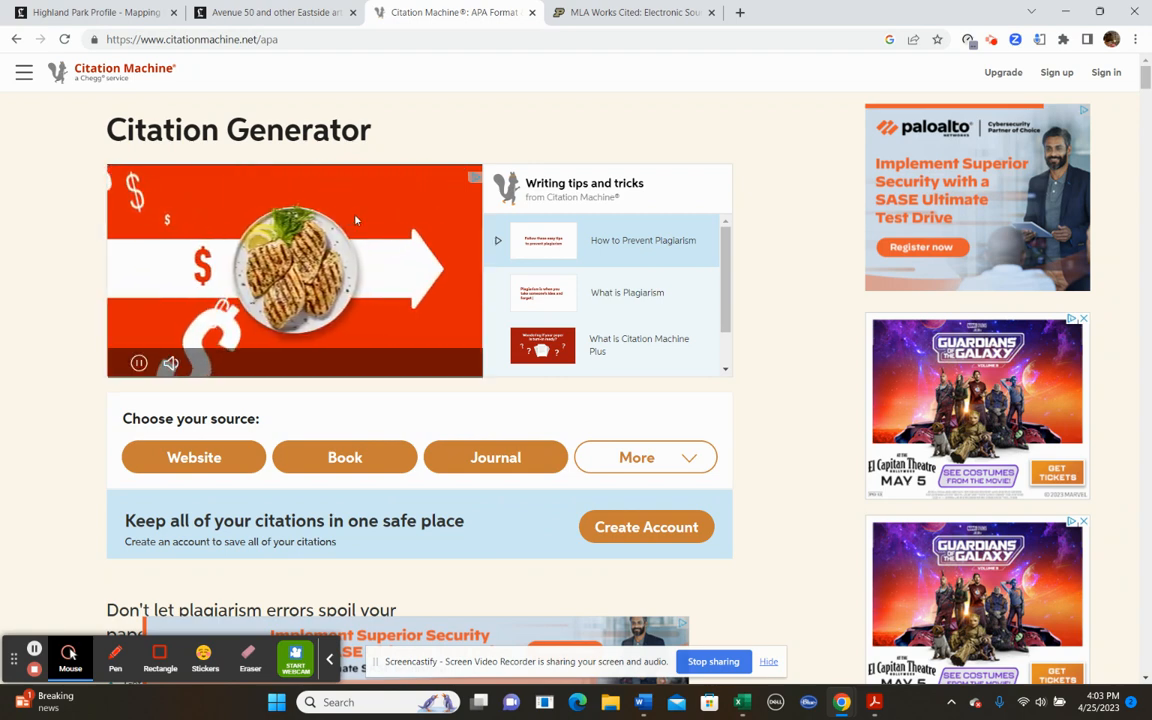
{"action": "scroll", "coordinate": [317, 256], "scroll_direction": "down", "scroll_amount": 2}
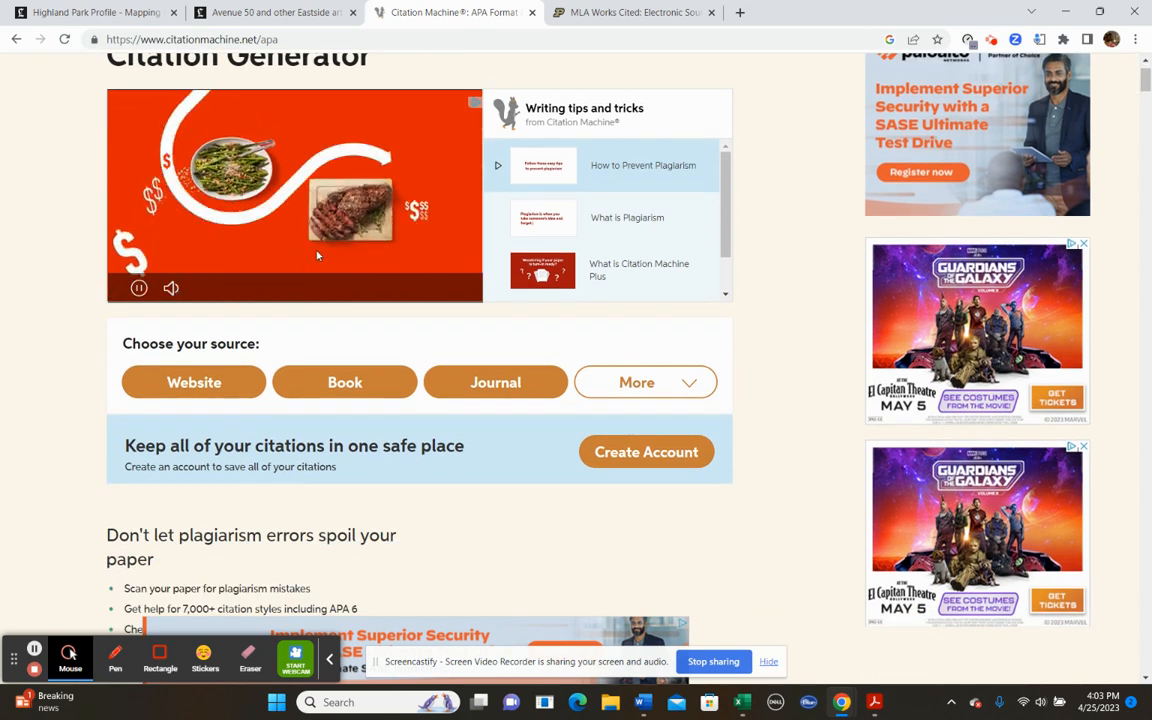
{"action": "scroll", "coordinate": [317, 256], "scroll_direction": "down", "scroll_amount": 2}
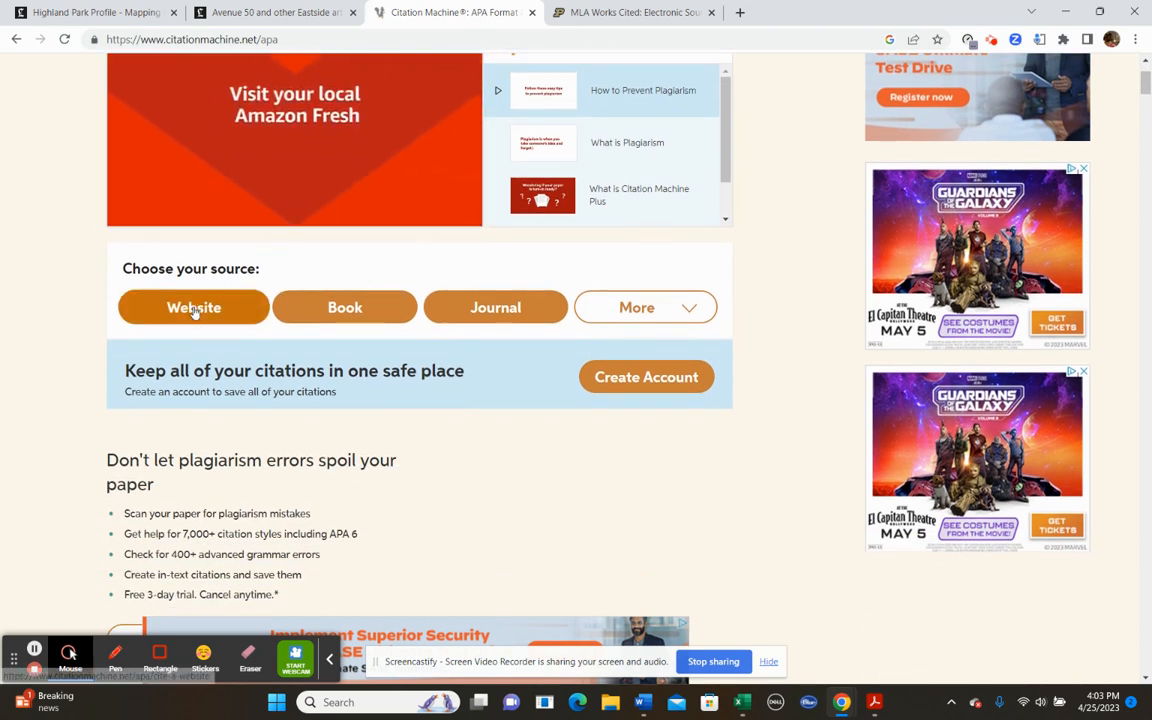
{"action": "left_click", "coordinate": [195, 309]}
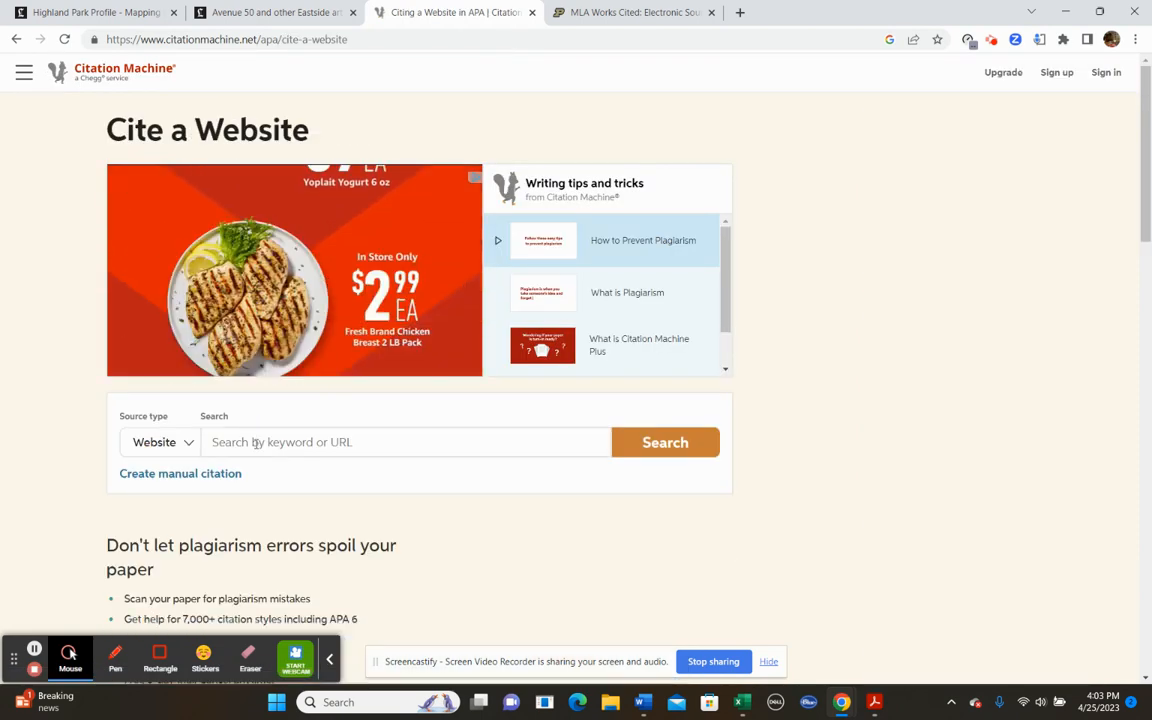
{"action": "left_click", "coordinate": [255, 442]}
{"action": "key", "text": "ctrl+v"}
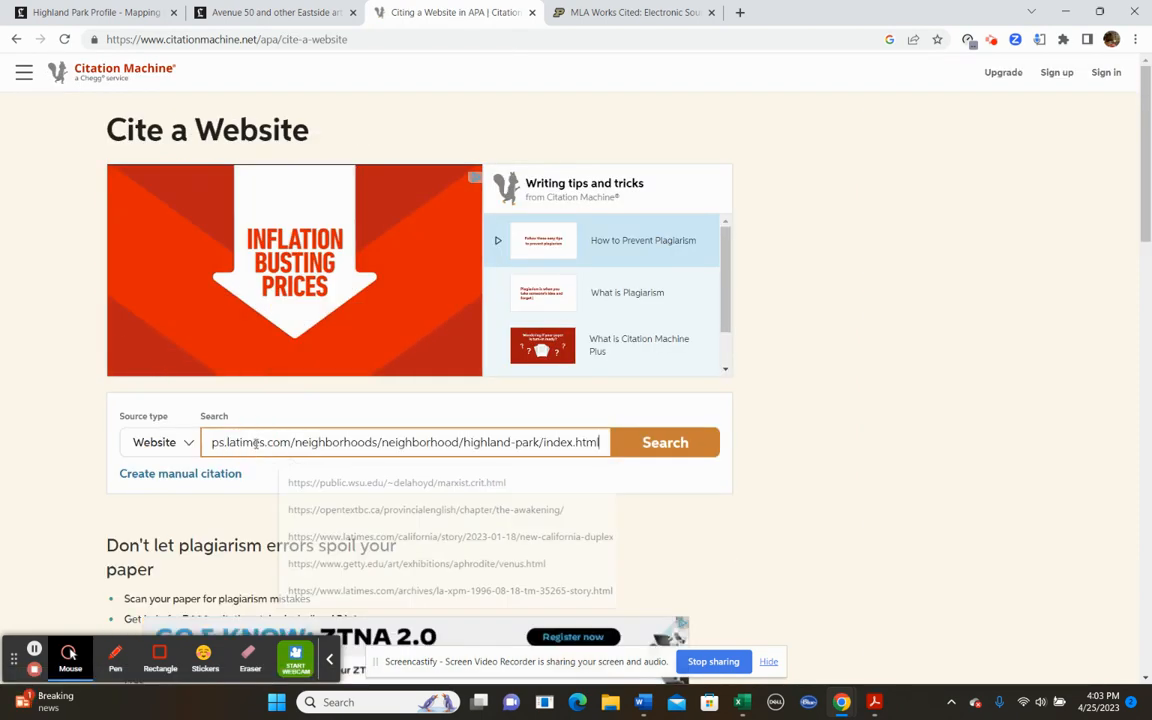
{"action": "left_click", "coordinate": [647, 444]}
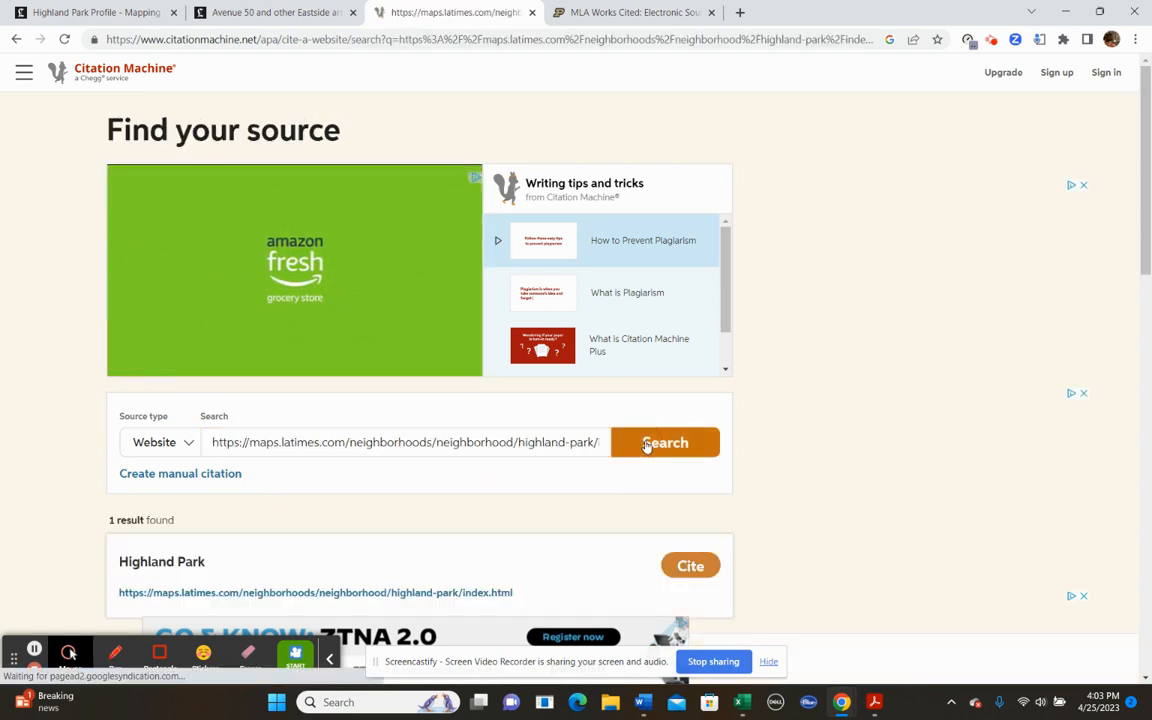
Cite the Highland Park result and continue to the form for finalizing the website details.
{"action": "scroll", "coordinate": [619, 448], "scroll_direction": "down", "scroll_amount": 3}
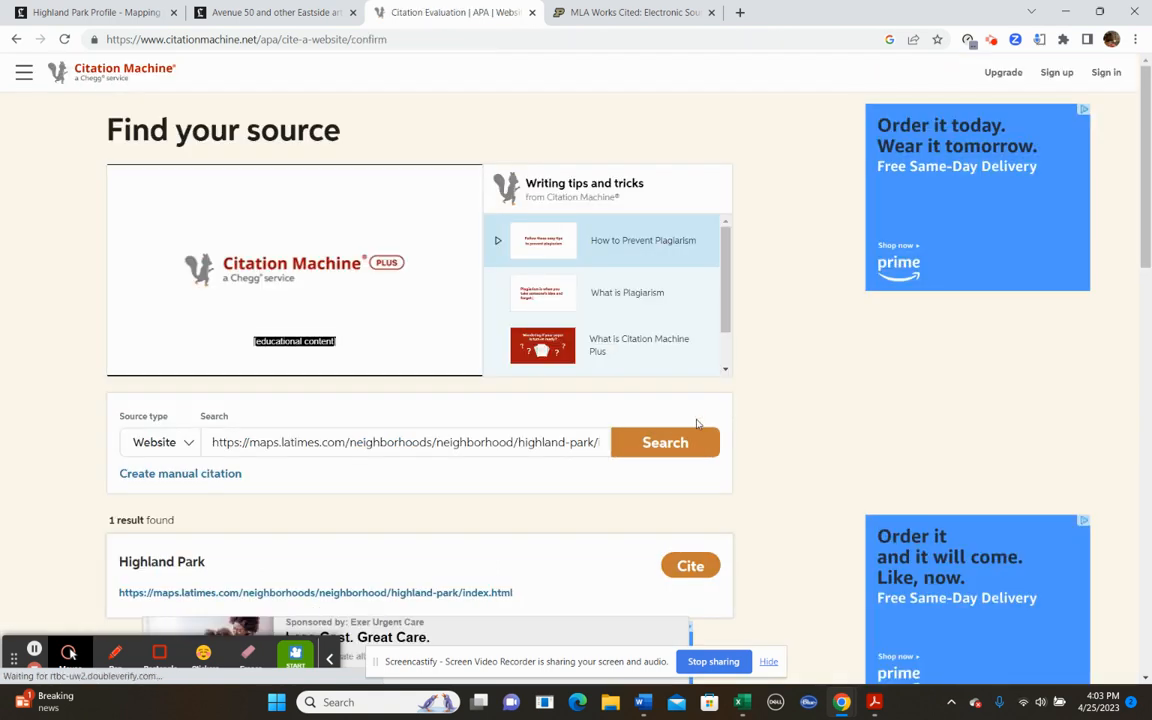
{"action": "scroll", "coordinate": [381, 387], "scroll_direction": "down", "scroll_amount": 3}
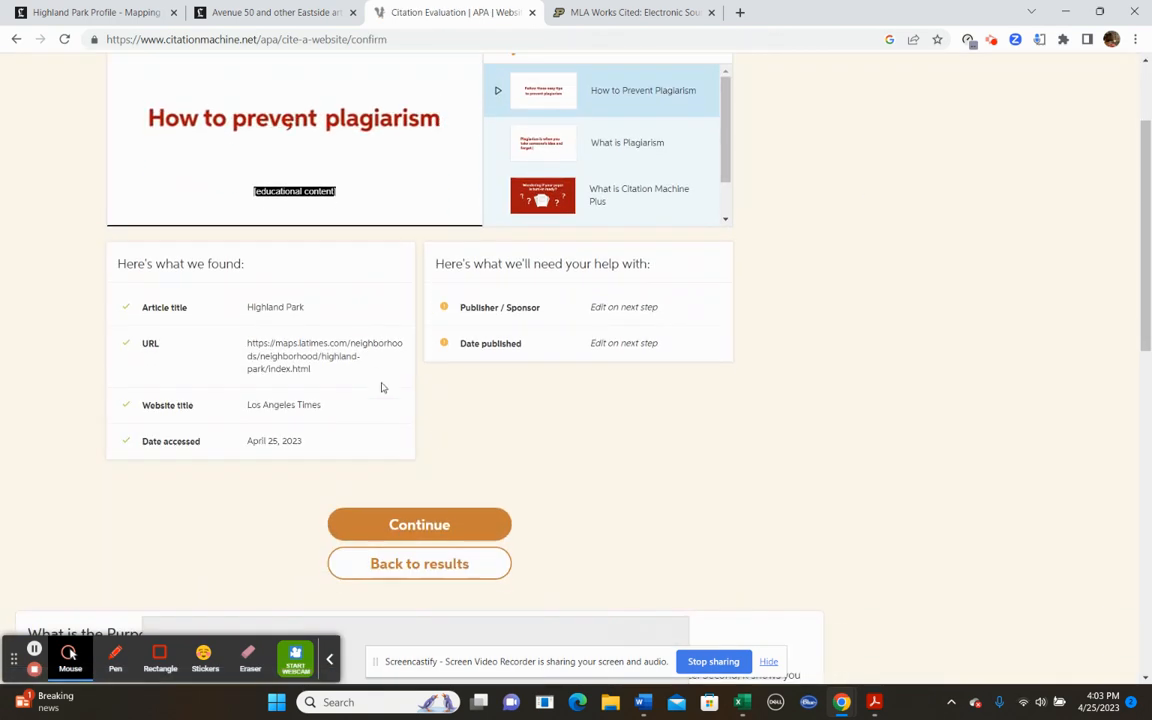
{"action": "scroll", "coordinate": [416, 531], "scroll_direction": "up", "scroll_amount": 3}
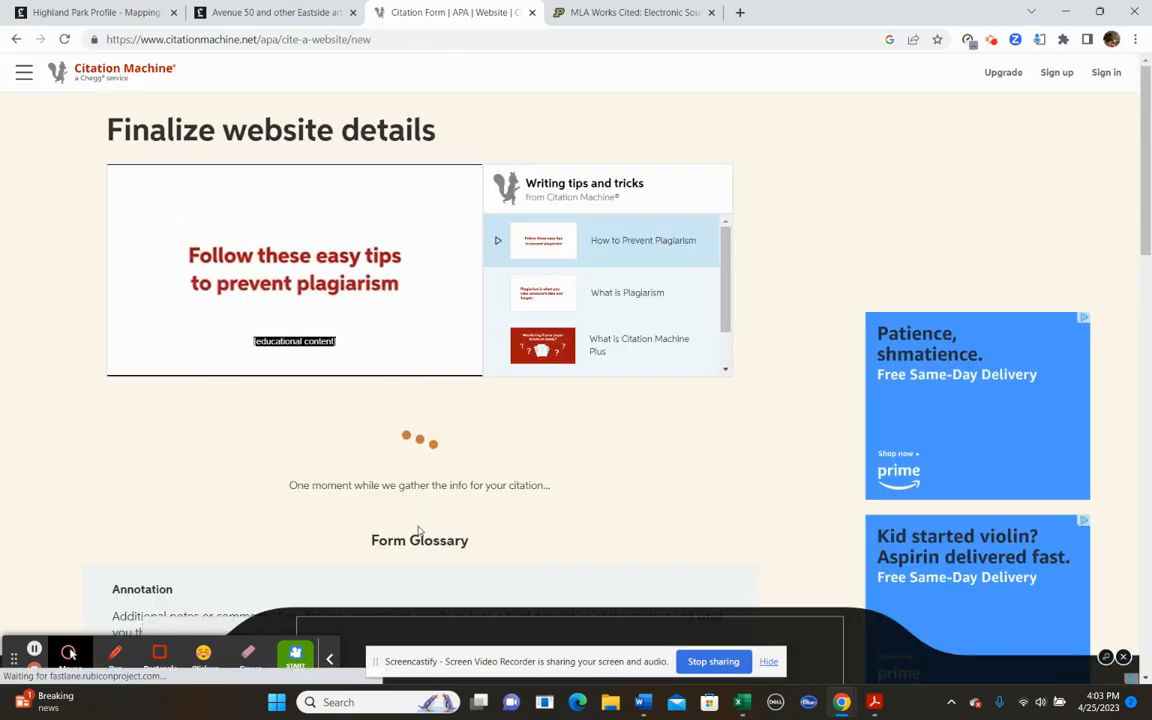
{"action": "scroll", "coordinate": [648, 468], "scroll_direction": "down", "scroll_amount": 3}
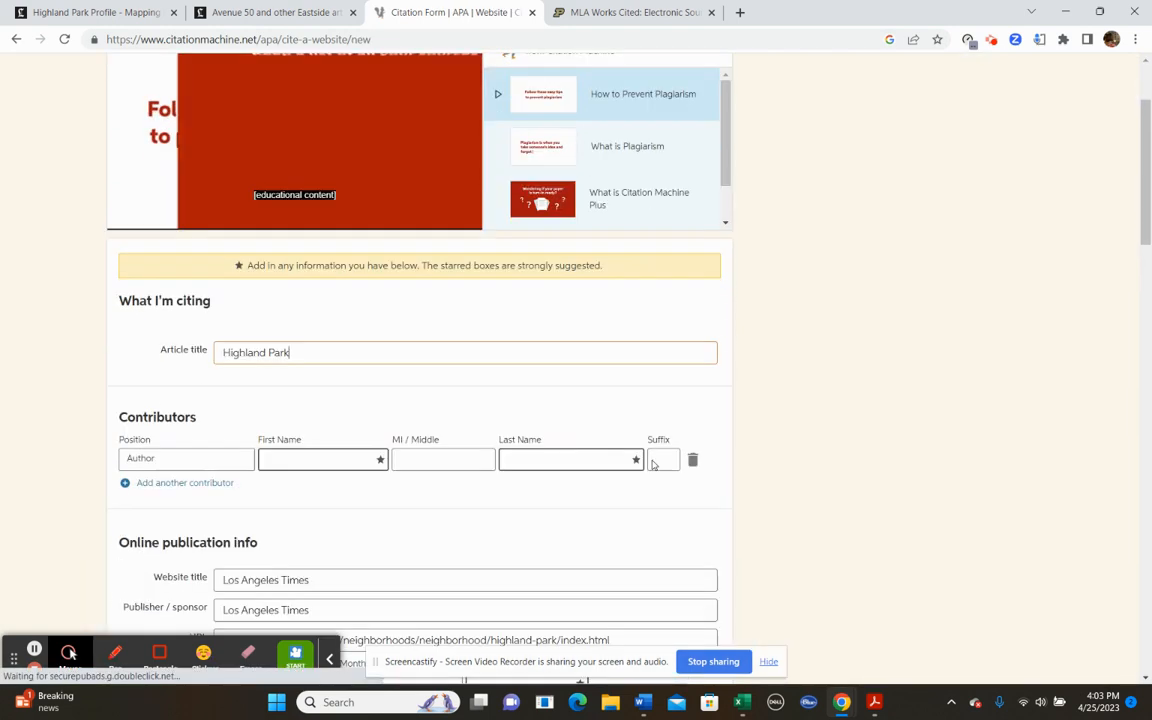
{"action": "scroll", "coordinate": [756, 414], "scroll_direction": "down", "scroll_amount": 3}
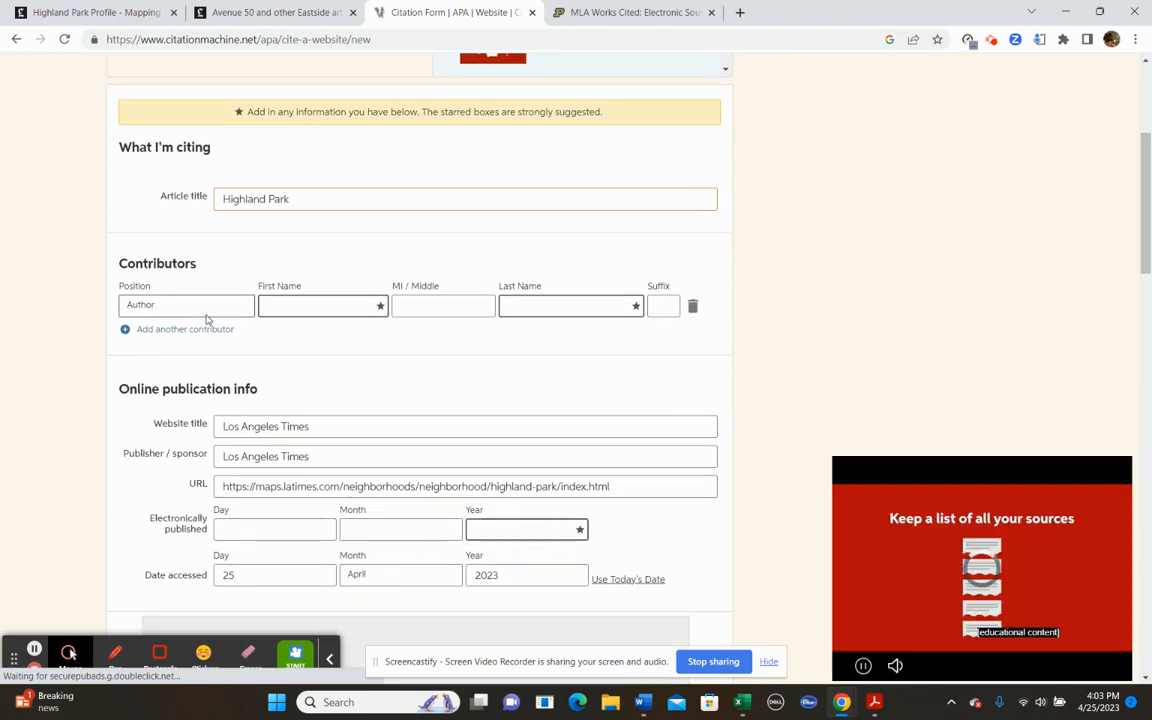
Check the Highland Park profile for an author, glance at the Avenue 50 article, and review the citation form's online publication info.
{"action": "left_click", "coordinate": [80, 12]}
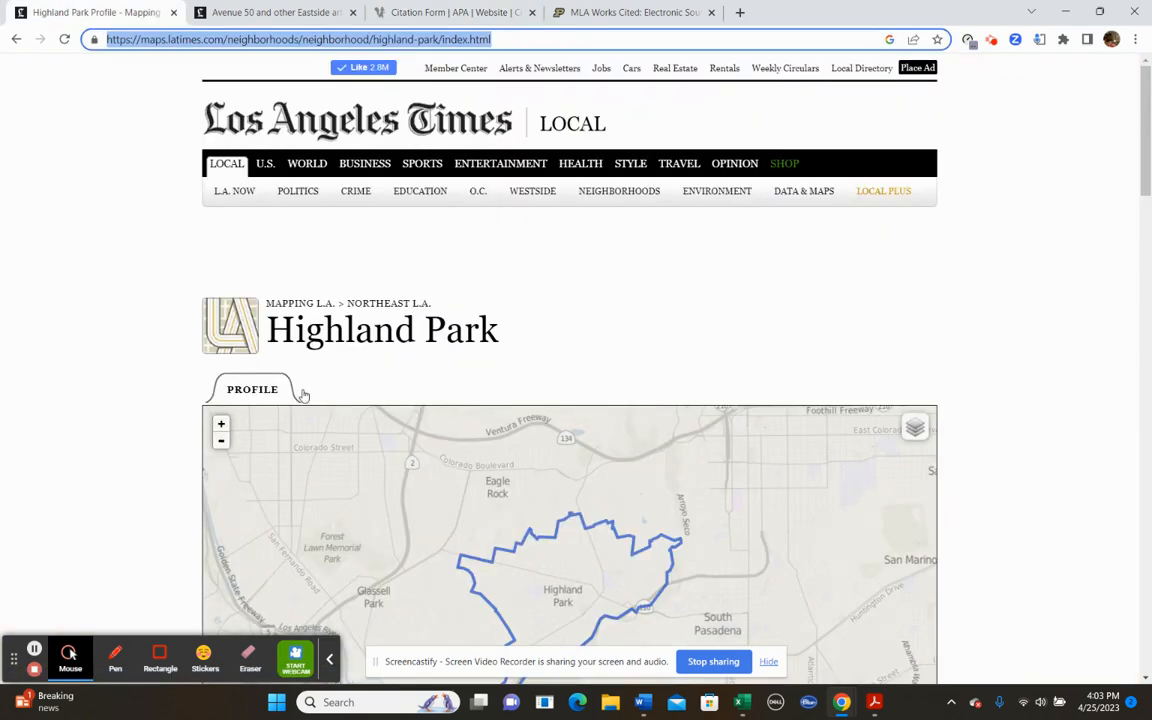
{"action": "scroll", "coordinate": [425, 350], "scroll_direction": "down", "scroll_amount": 6}
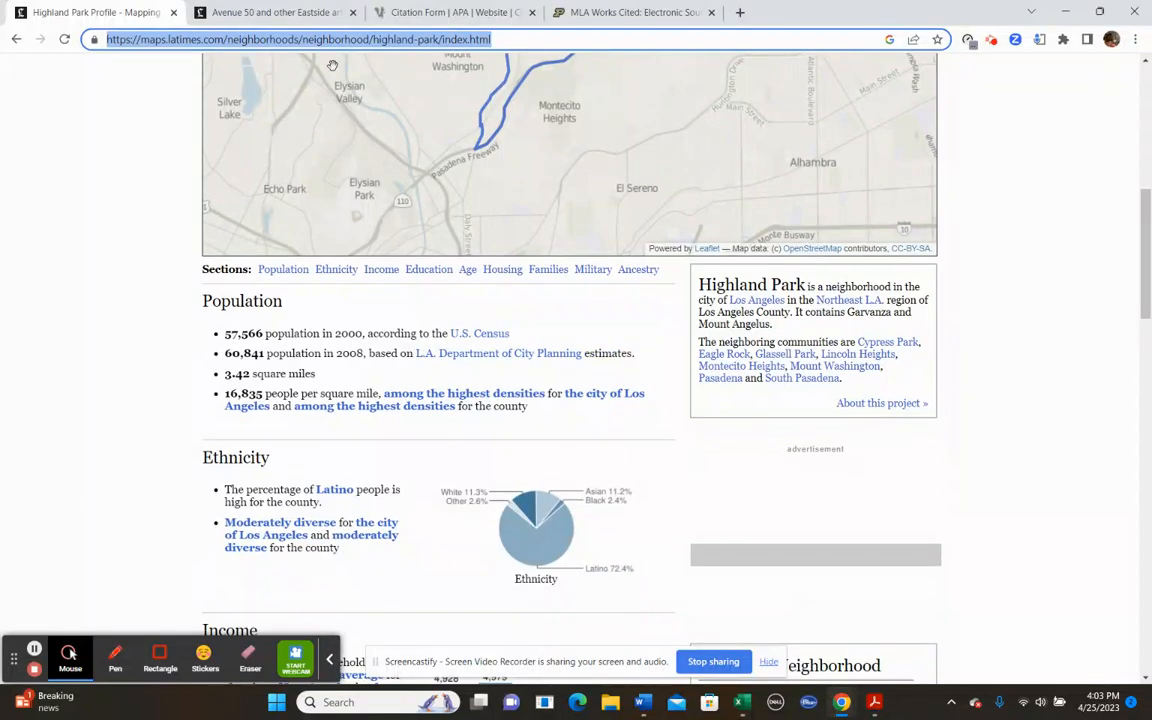
{"action": "left_click", "coordinate": [290, 14]}
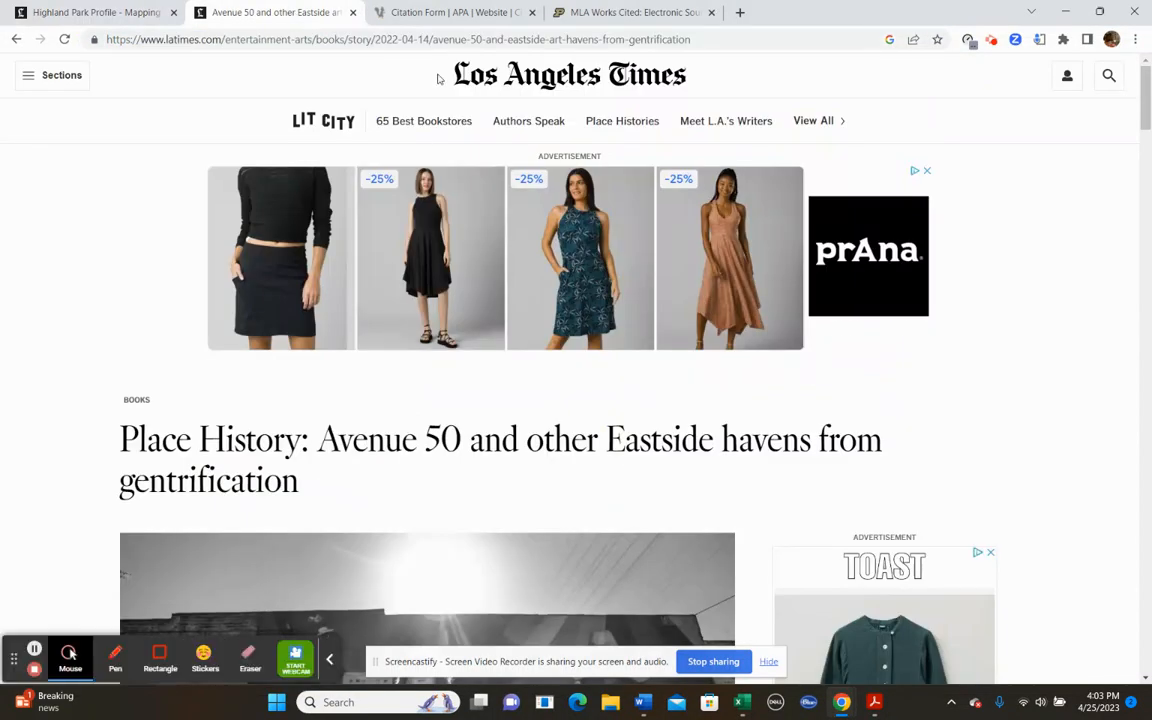
{"action": "left_click", "coordinate": [435, 14]}
{"action": "scroll", "coordinate": [555, 404], "scroll_direction": "down", "scroll_amount": 2}
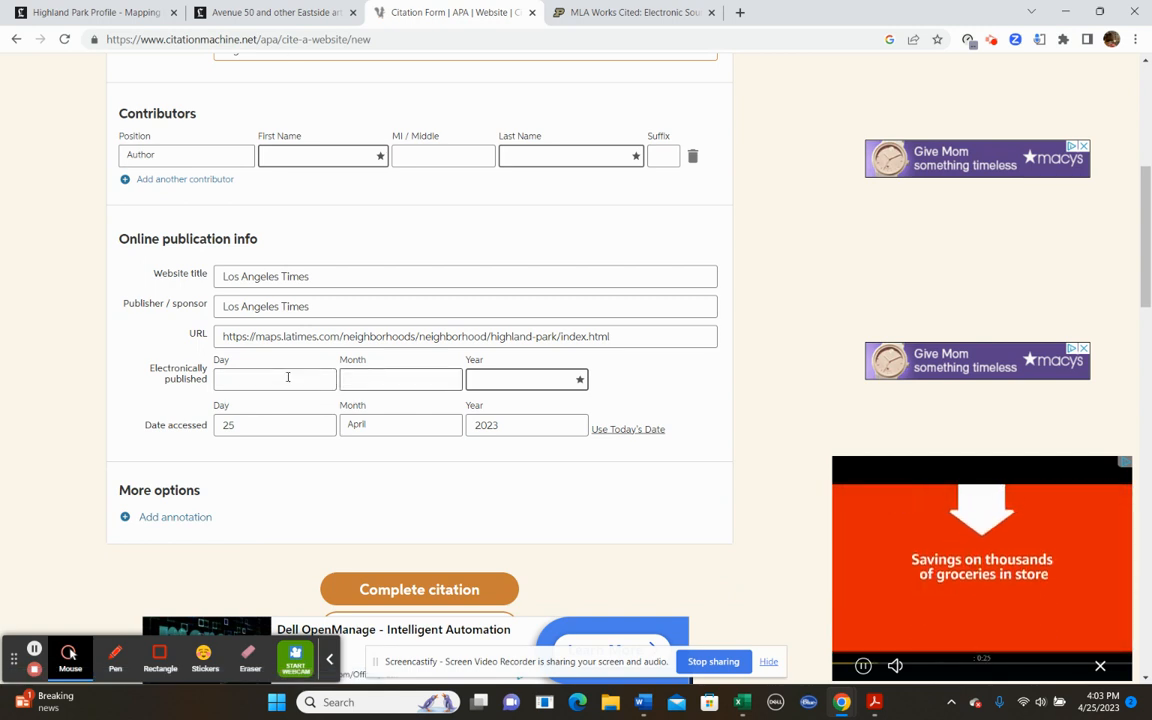
Look through the whole Highland Park profile down to its footer for a publication date, hiding the screen-sharing notice.
{"action": "left_click", "coordinate": [128, 13]}
{"action": "scroll", "coordinate": [452, 360], "scroll_direction": "up", "scroll_amount": 5}
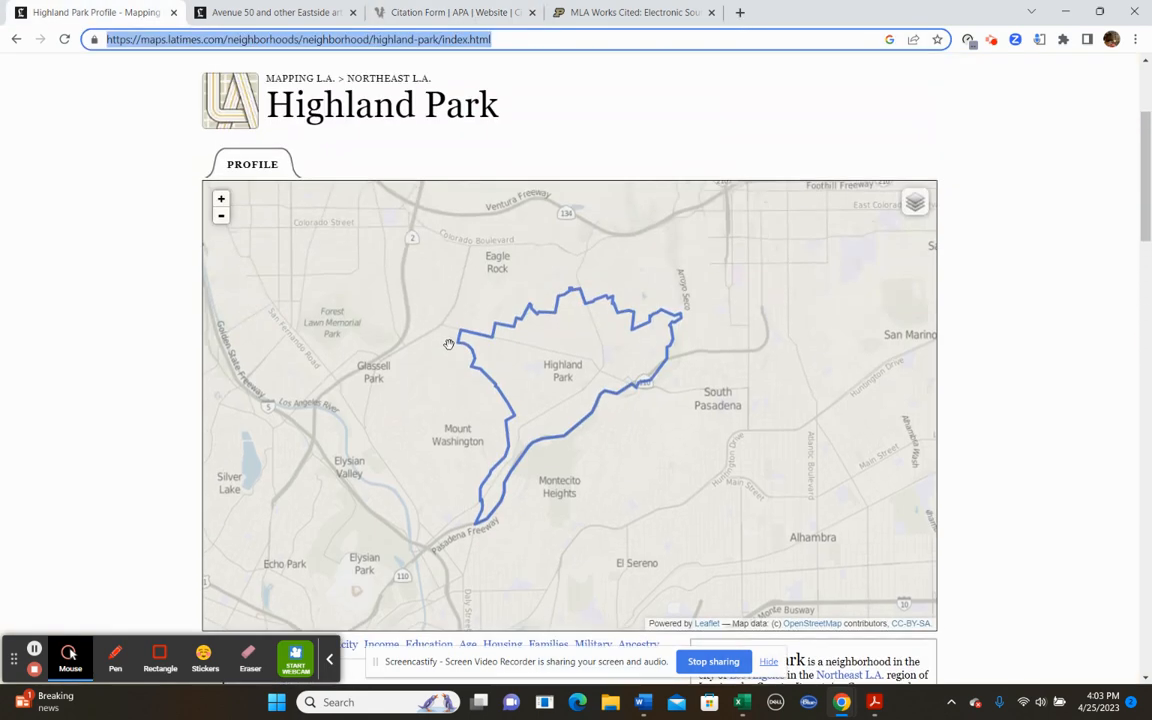
{"action": "scroll", "coordinate": [452, 339], "scroll_direction": "down", "scroll_amount": 5}
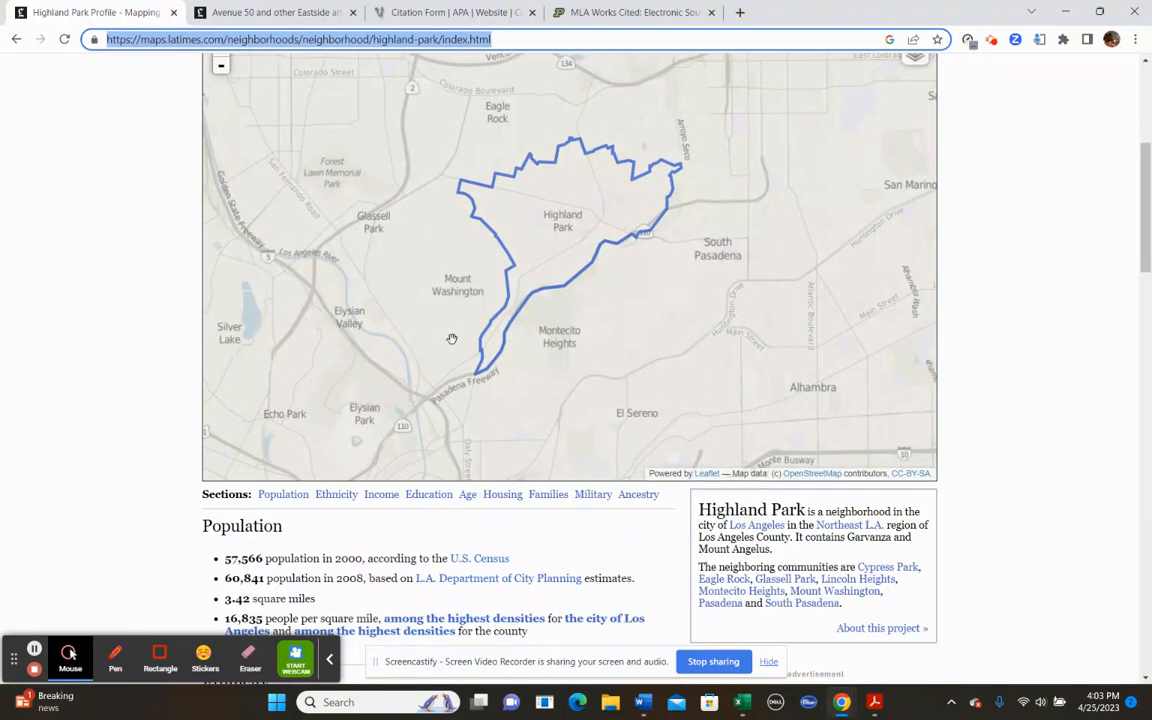
{"action": "scroll", "coordinate": [452, 340], "scroll_direction": "down", "scroll_amount": 6}
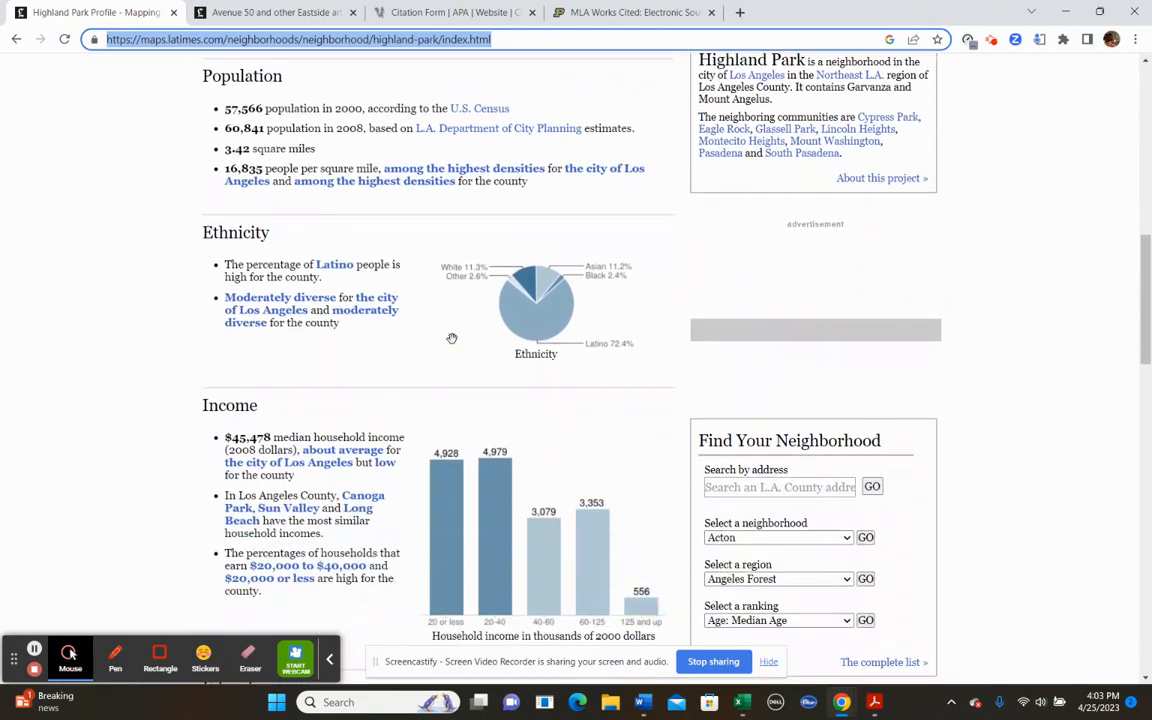
{"action": "scroll", "coordinate": [453, 340], "scroll_direction": "down", "scroll_amount": 10}
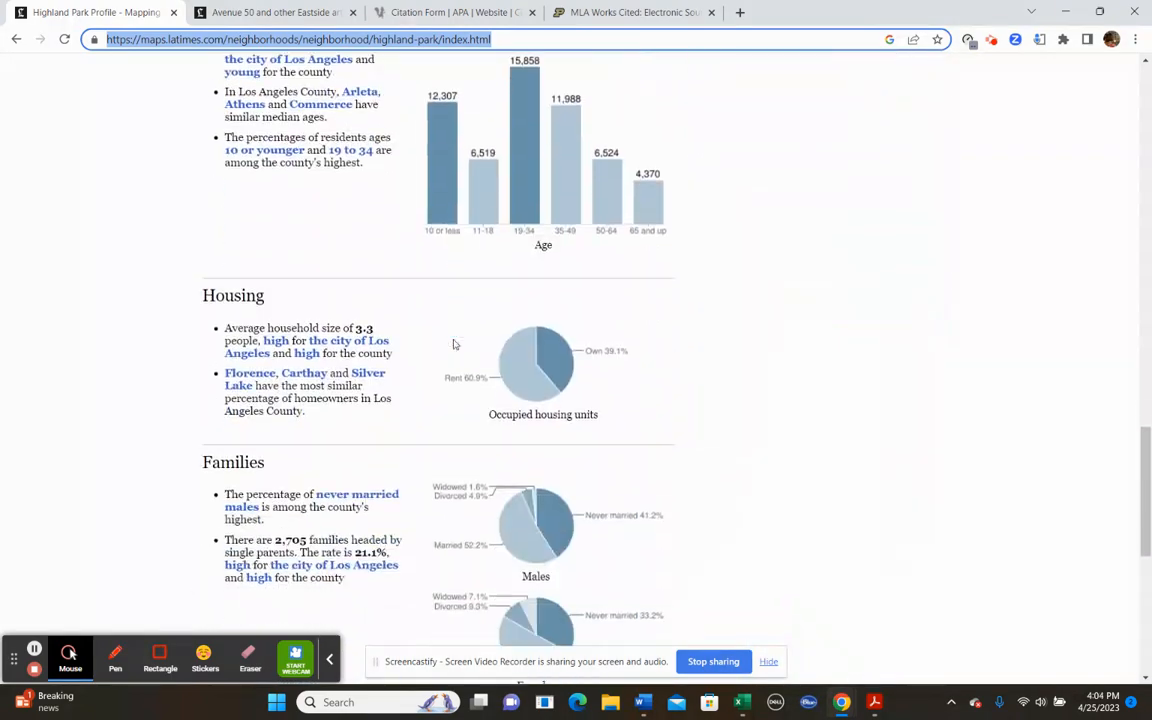
{"action": "scroll", "coordinate": [513, 386], "scroll_direction": "down", "scroll_amount": 2}
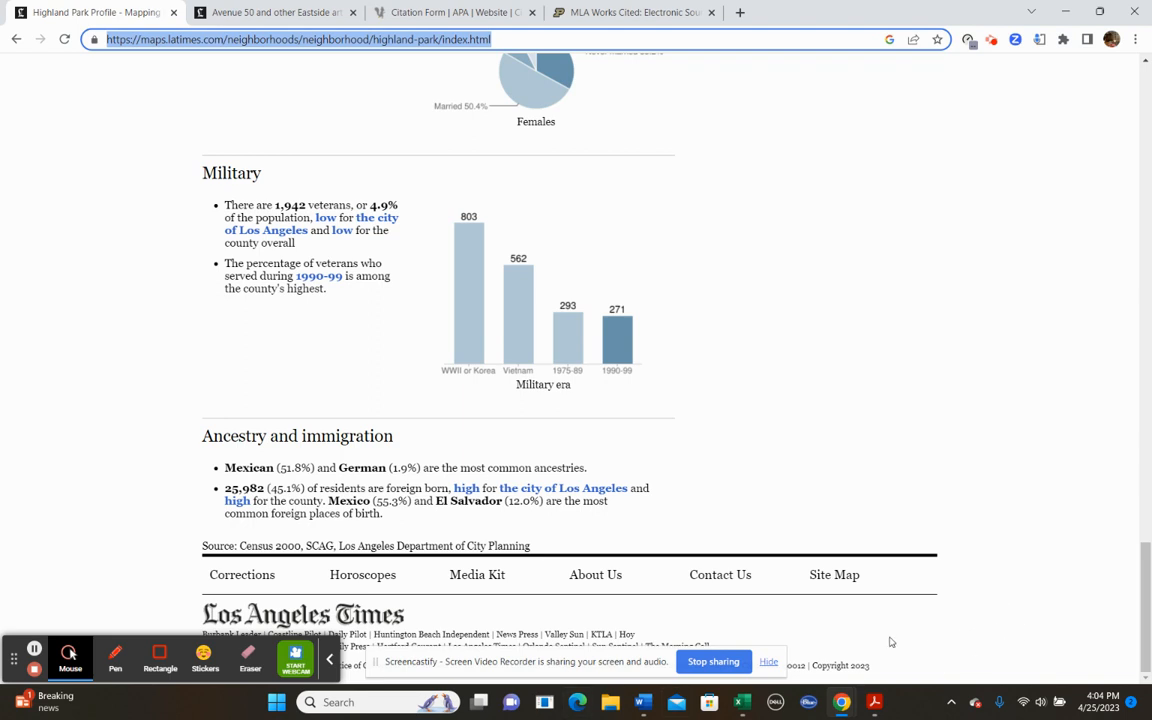
{"action": "left_click", "coordinate": [769, 664]}
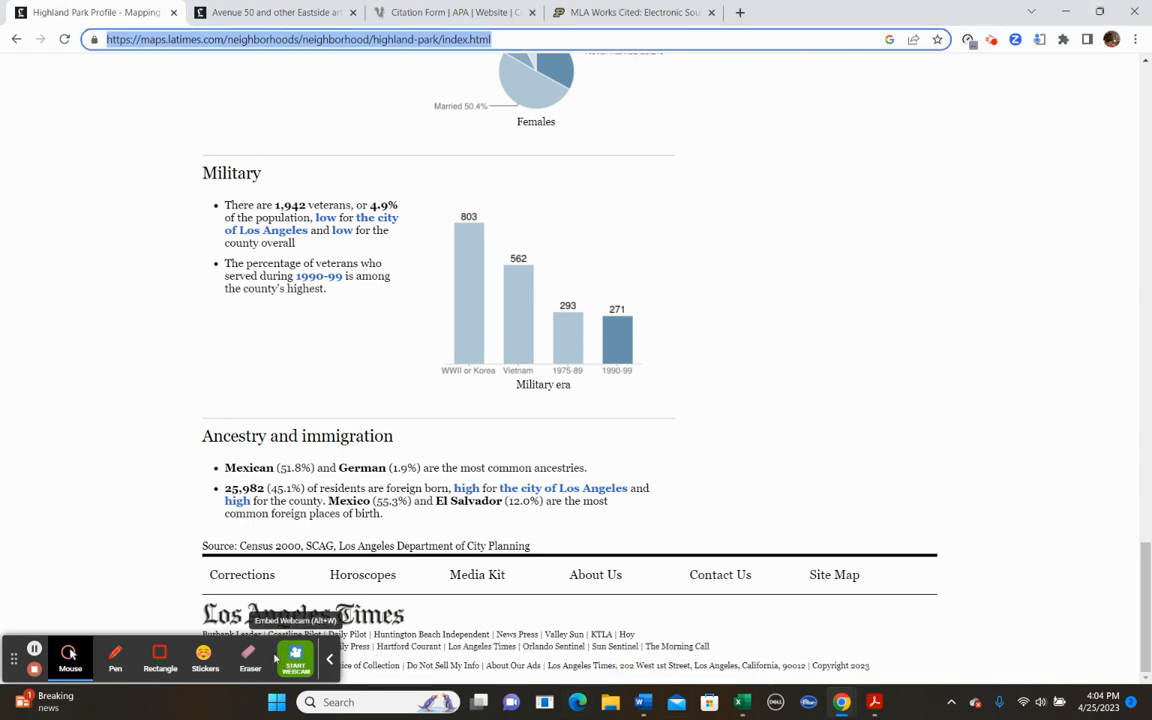
{"action": "left_click_drag", "start_coordinate": [275, 659], "coordinate": [491, 614]}
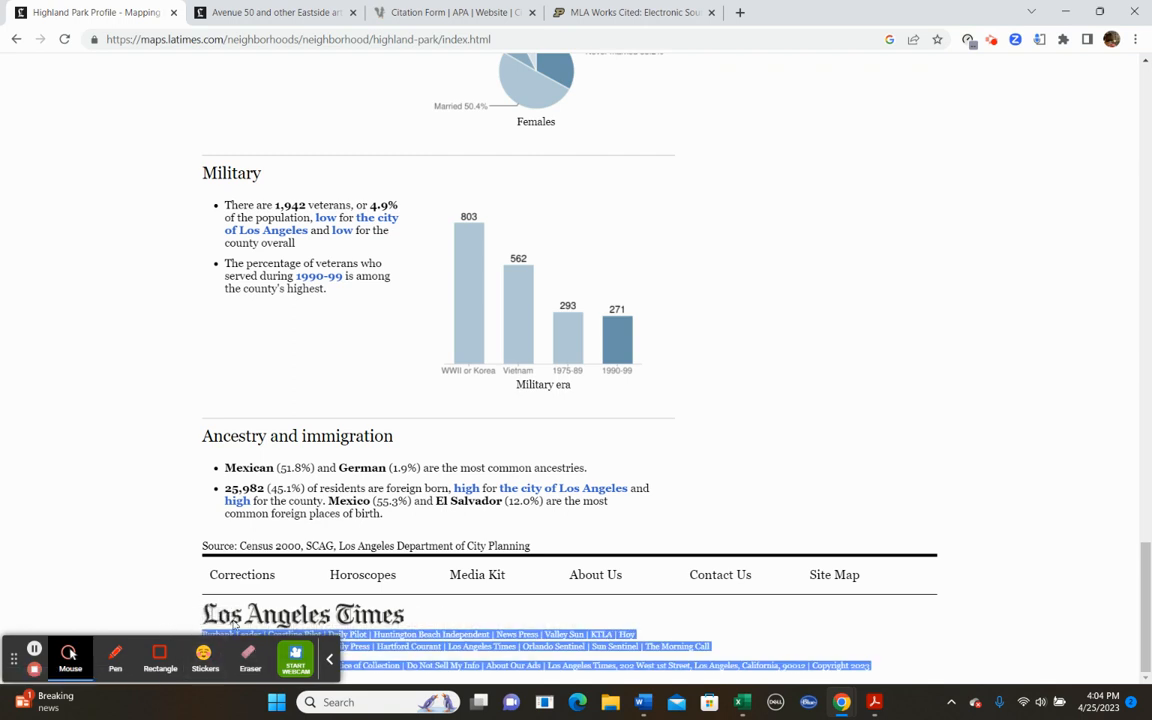
Open the Mapping L.A. neighborhoods page and examine its introduction and footer for publication dates, moving the recording toolbar clear of the footer.
{"action": "left_click", "coordinate": [885, 614]}
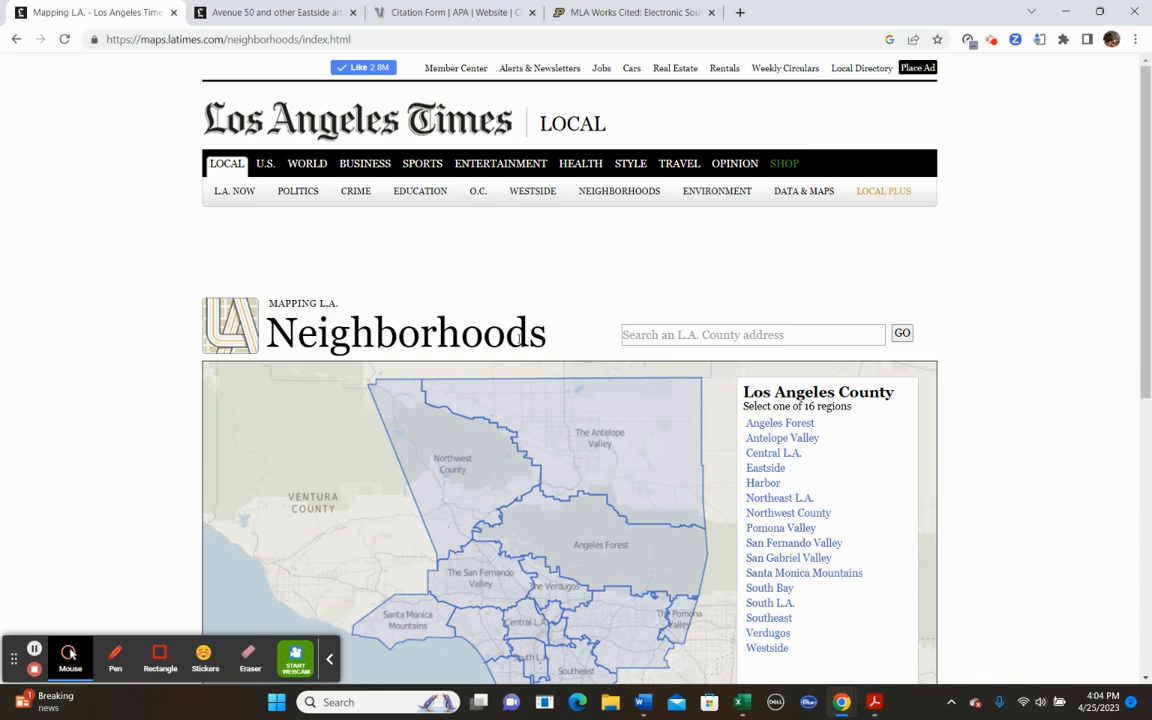
{"action": "scroll", "coordinate": [597, 333], "scroll_direction": "down", "scroll_amount": 5}
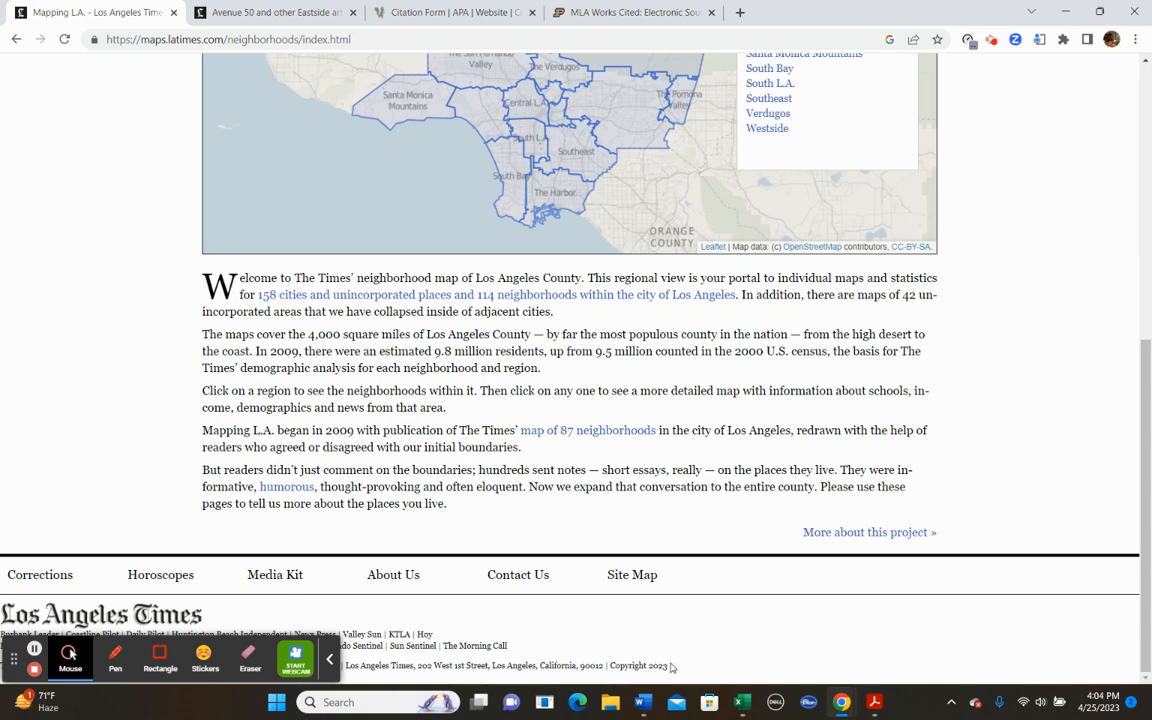
{"action": "scroll", "coordinate": [365, 603], "scroll_direction": "up", "scroll_amount": 1}
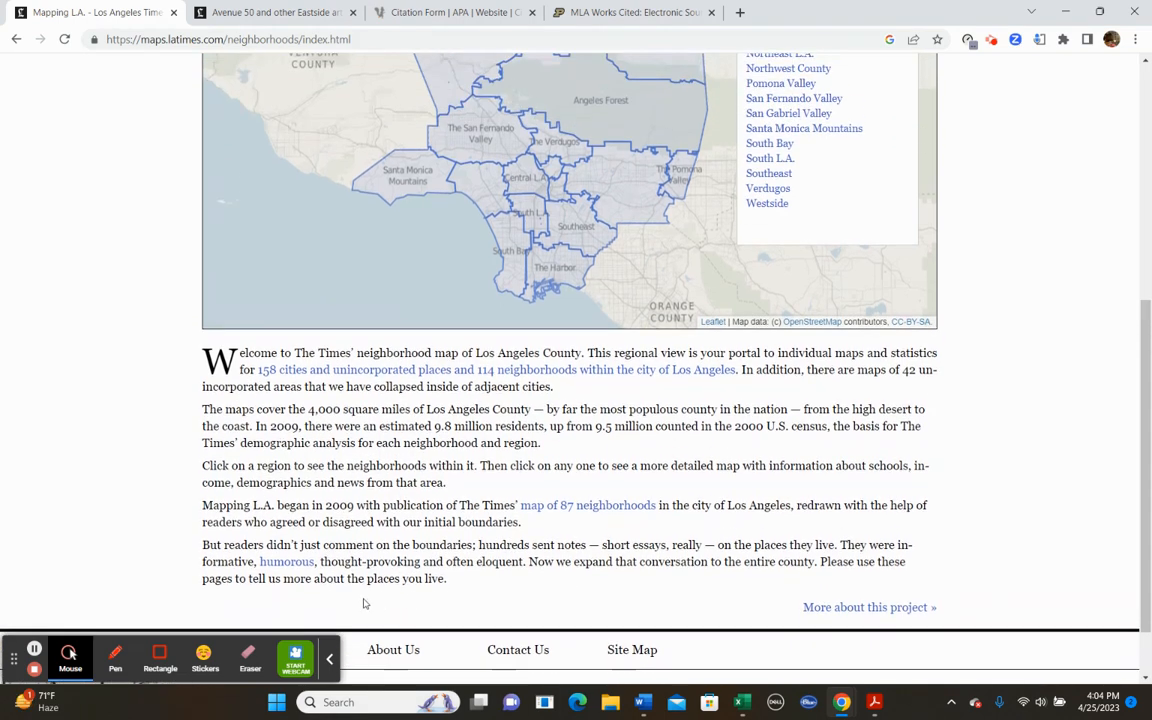
{"action": "left_click_drag", "start_coordinate": [14, 660], "coordinate": [812, 437]}
{"action": "scroll", "coordinate": [343, 575], "scroll_direction": "down", "scroll_amount": 1}
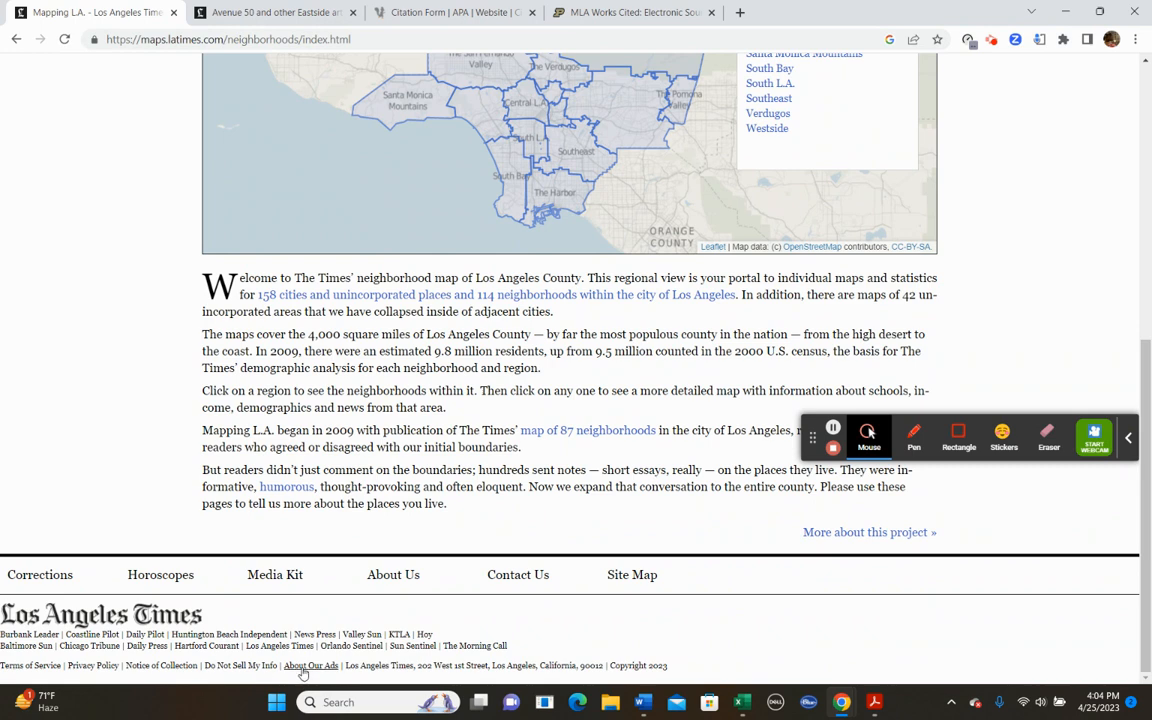
Complete the Highland Park citation with the author and publication date left blank, choosing the free sponsored message to continue.
{"action": "scroll", "coordinate": [492, 536], "scroll_direction": "up", "scroll_amount": 4}
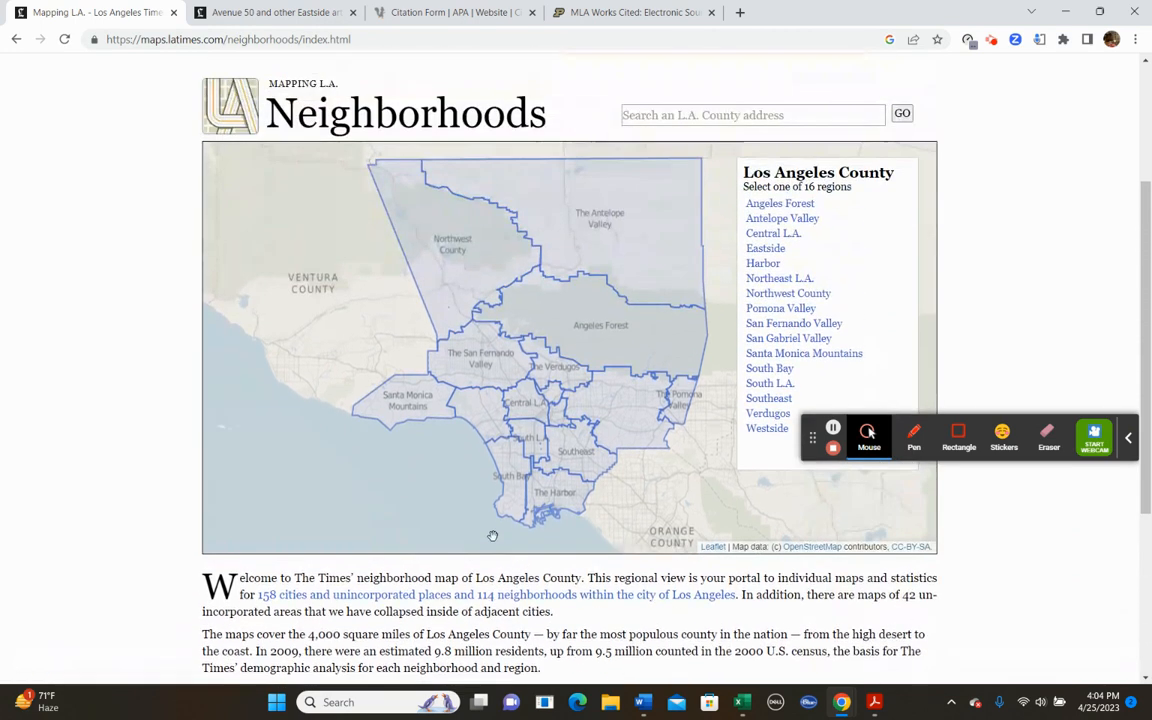
{"action": "scroll", "coordinate": [492, 536], "scroll_direction": "up", "scroll_amount": 3}
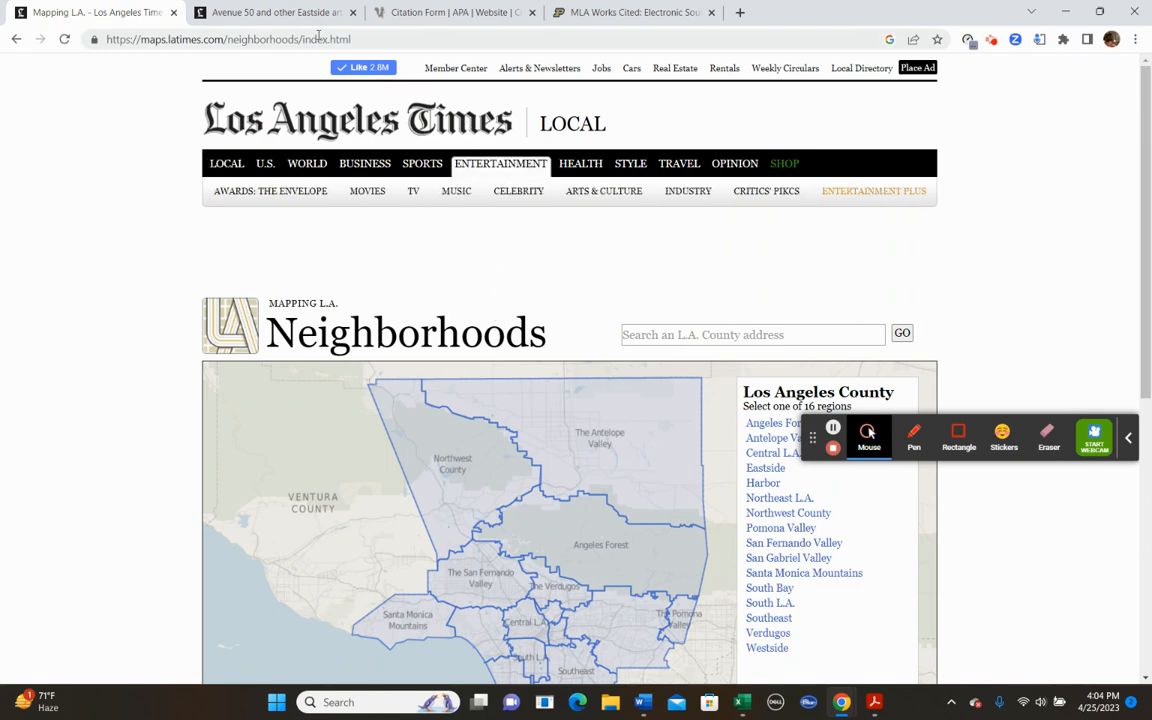
{"action": "left_click", "coordinate": [445, 12]}
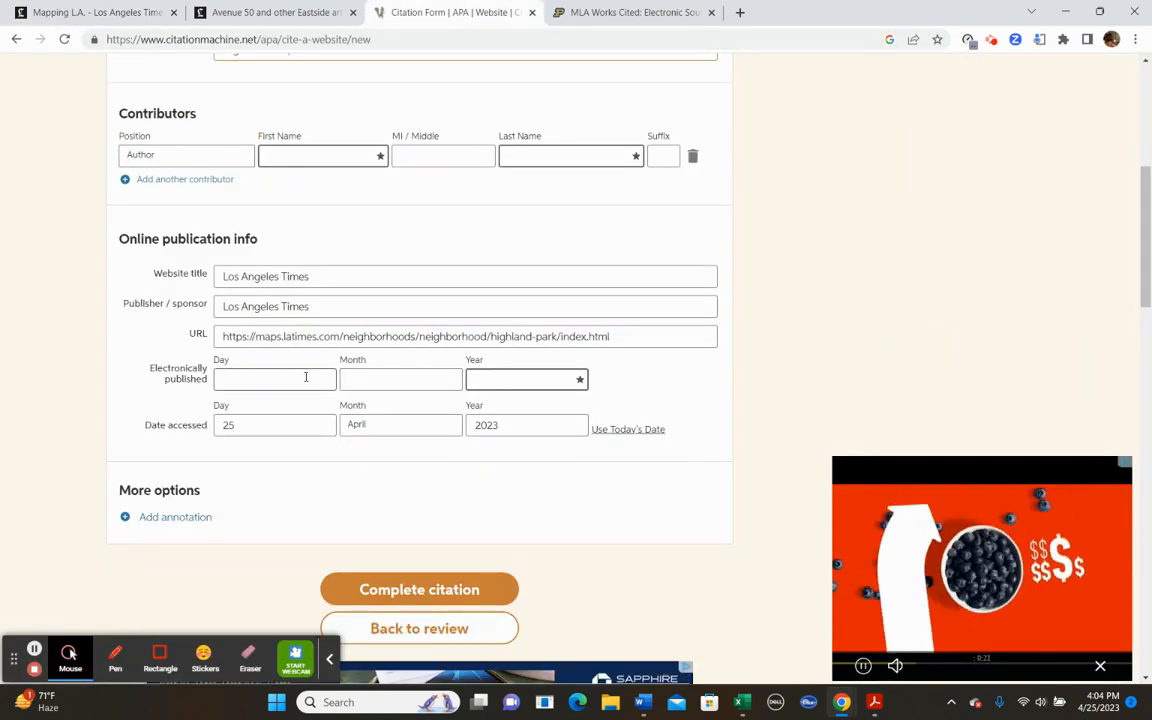
{"action": "scroll", "coordinate": [490, 499], "scroll_direction": "down", "scroll_amount": 1}
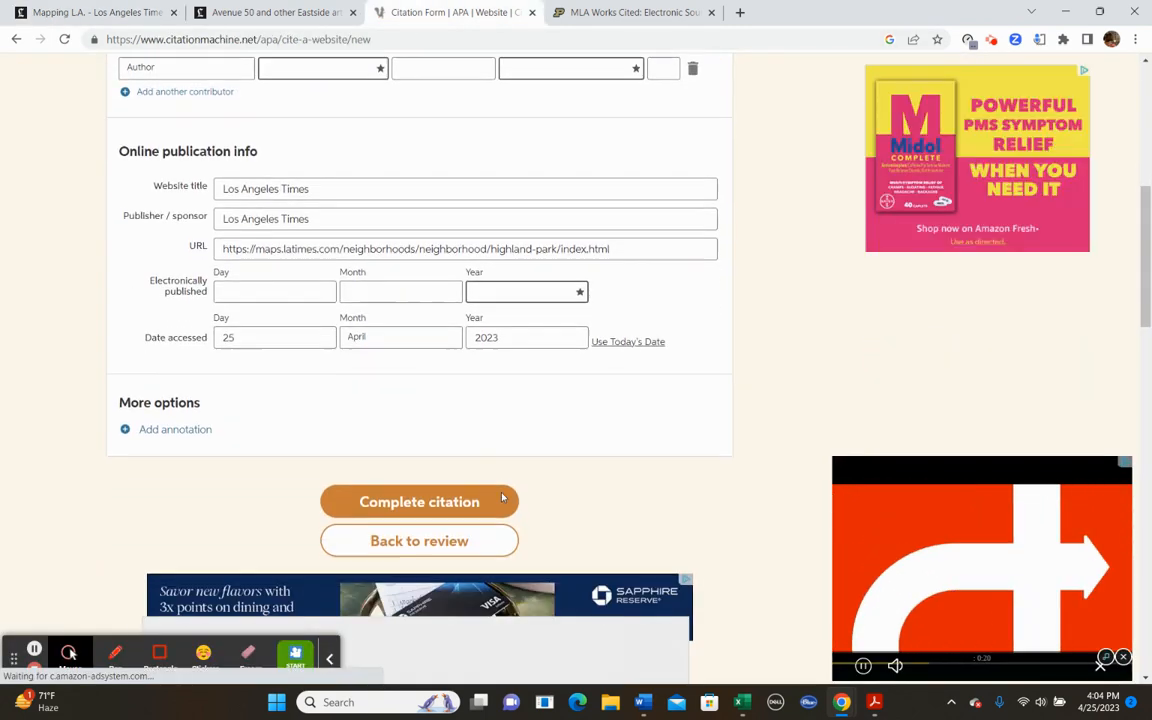
{"action": "scroll", "coordinate": [503, 497], "scroll_direction": "down", "scroll_amount": 1}
{"action": "left_click", "coordinate": [440, 444]}
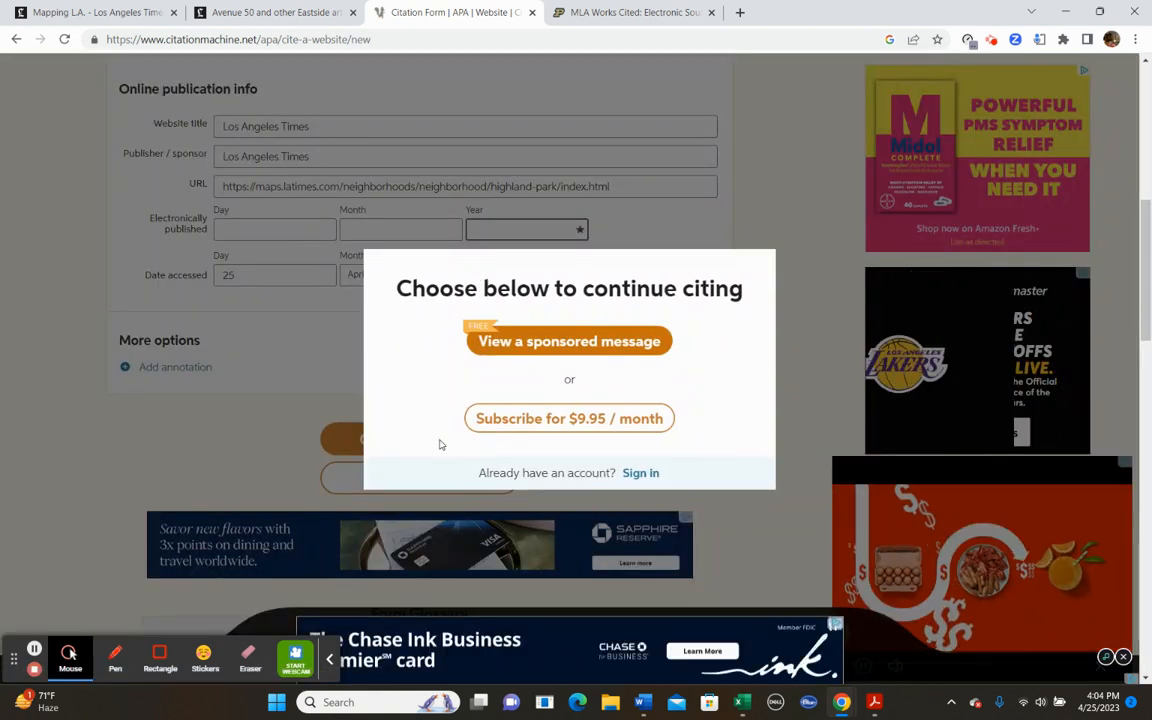
{"action": "left_click", "coordinate": [545, 345]}
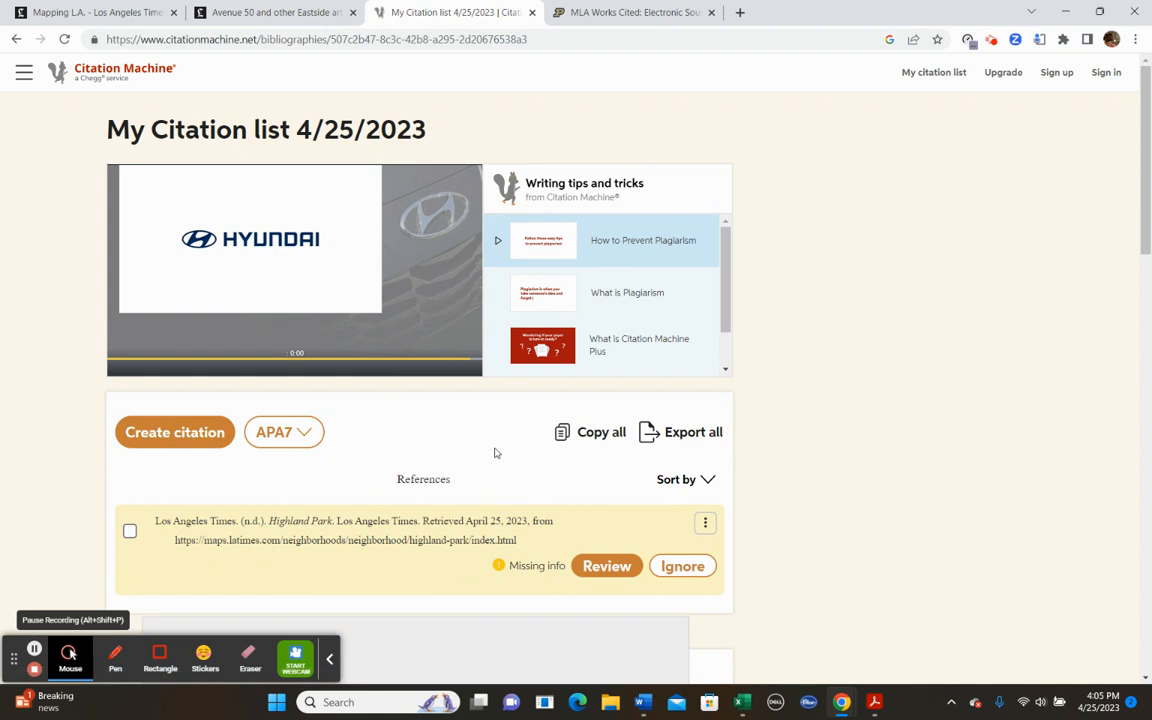
Change the citation list's style to MLA9 and review the reformatted Highland Park entry.
{"action": "scroll", "coordinate": [496, 452], "scroll_direction": "down", "scroll_amount": 2}
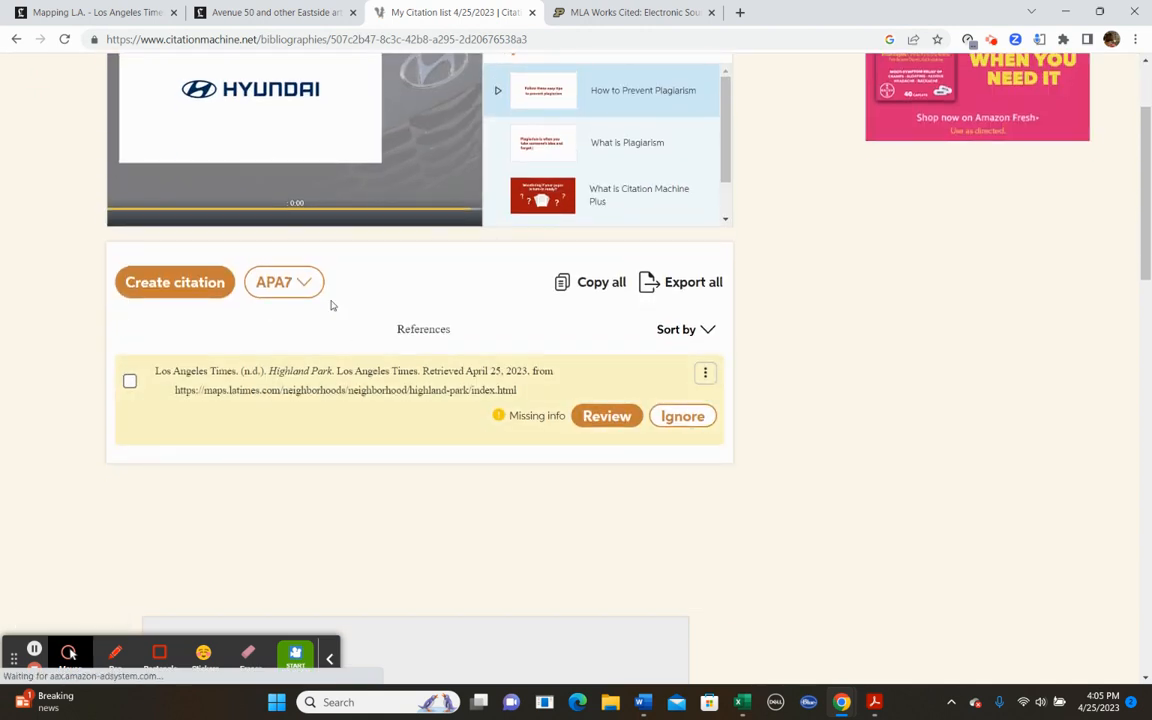
{"action": "left_click", "coordinate": [303, 284]}
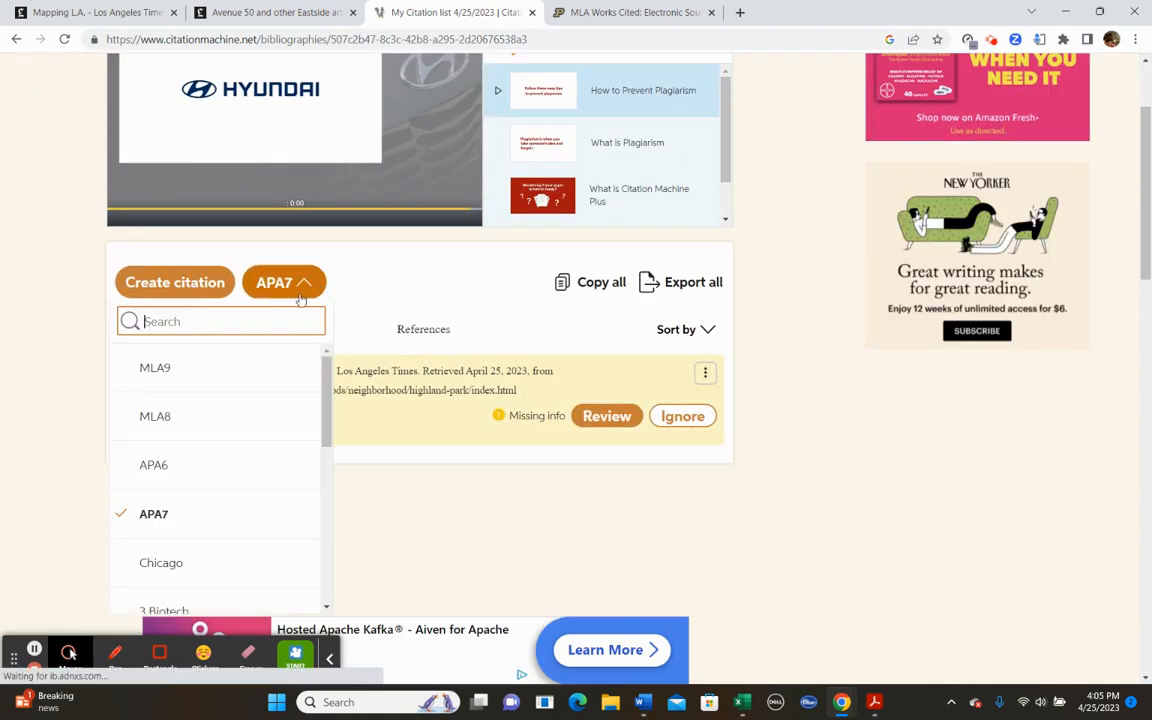
{"action": "left_click", "coordinate": [211, 375]}
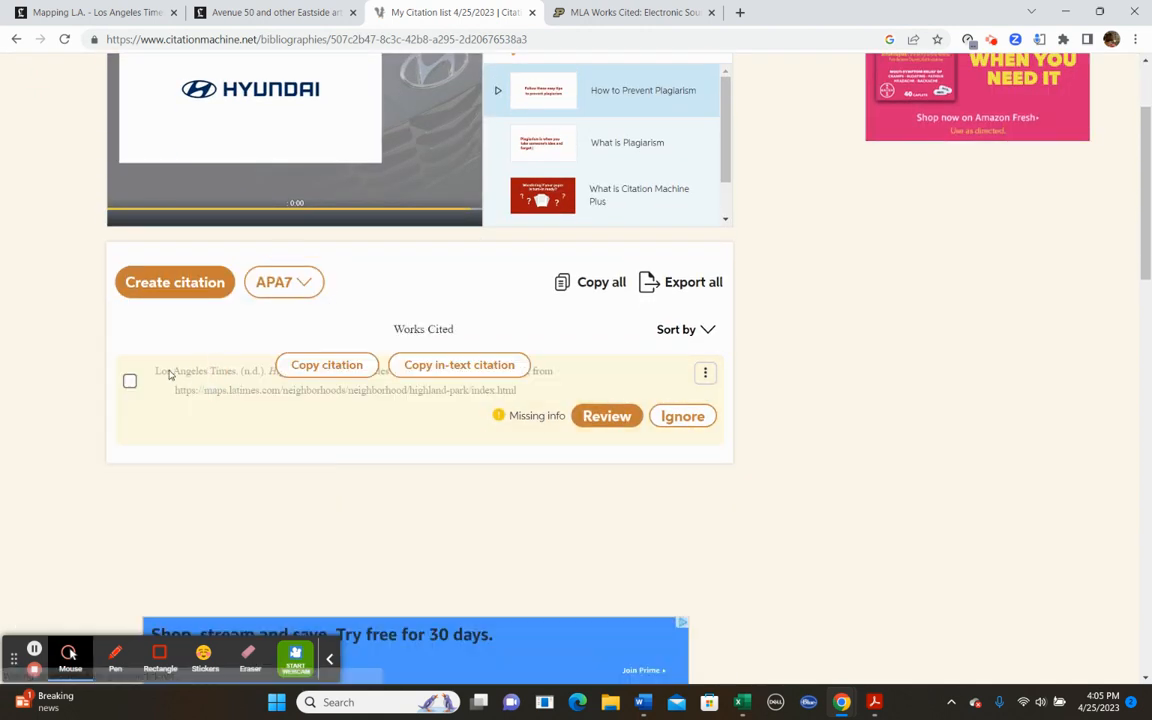
{"action": "scroll", "coordinate": [408, 467], "scroll_direction": "down", "scroll_amount": 1}
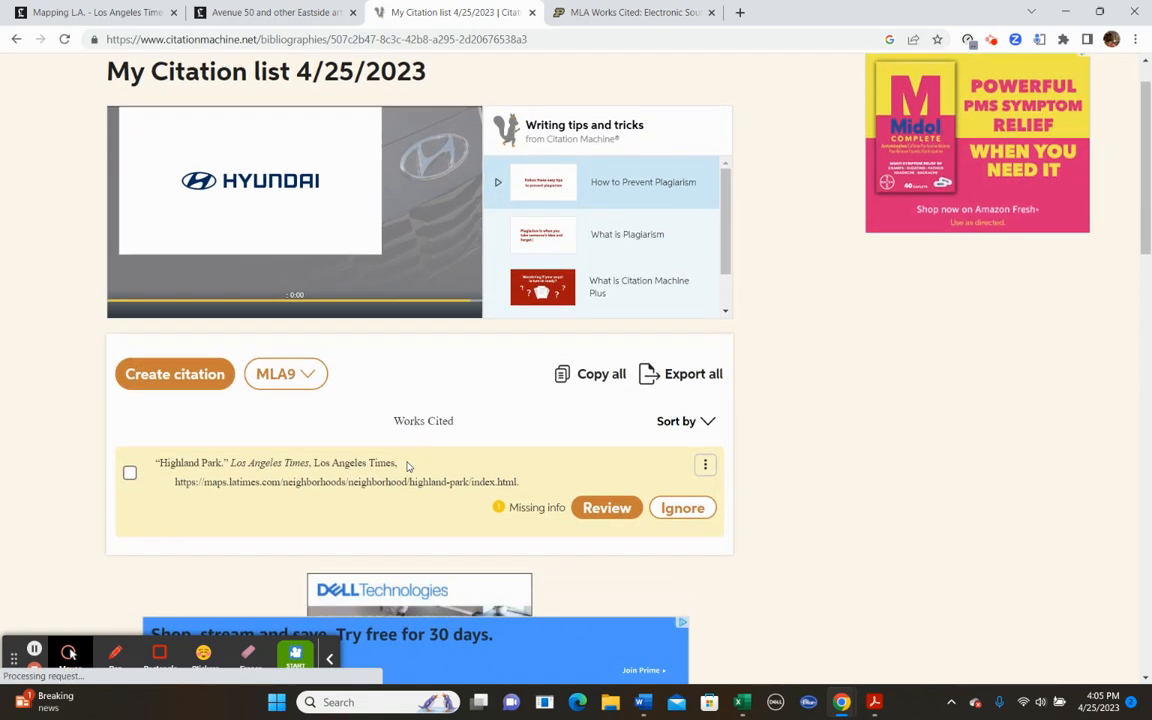
{"action": "scroll", "coordinate": [408, 467], "scroll_direction": "down", "scroll_amount": 1}
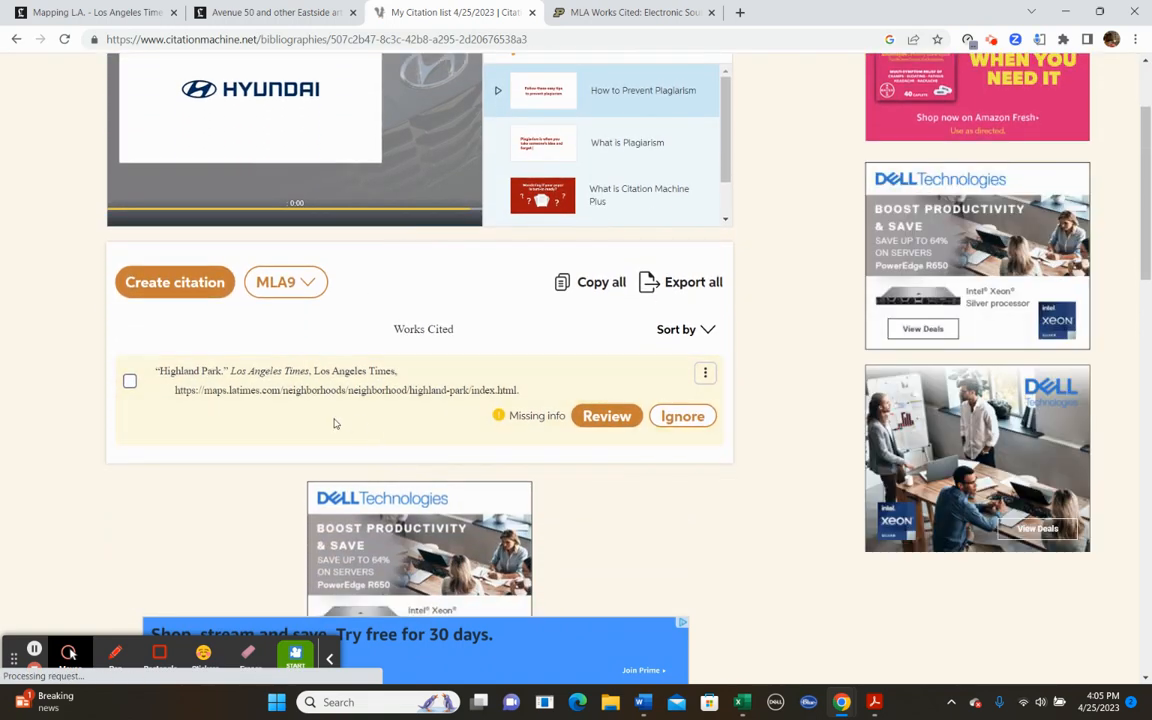
Copy the Highland Park citation, dismiss the paper-check offer, and paste the citation into a new blank Word document.
{"action": "mouse_move", "coordinate": [416, 399]}
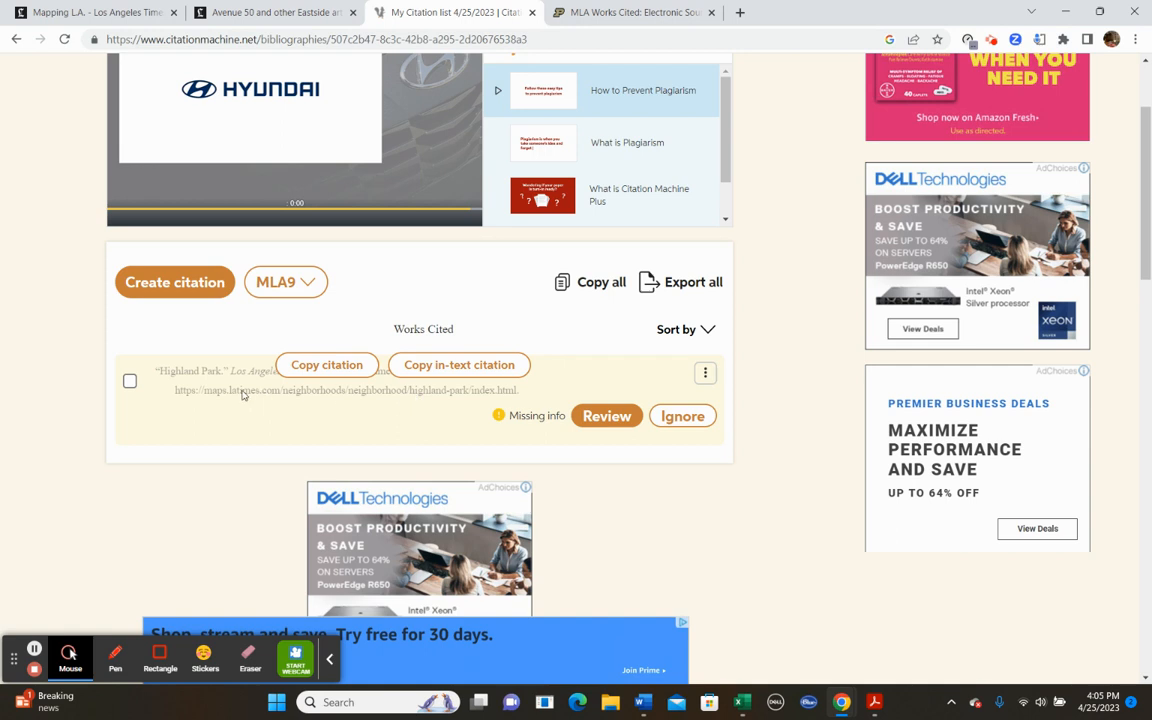
{"action": "left_click", "coordinate": [320, 367]}
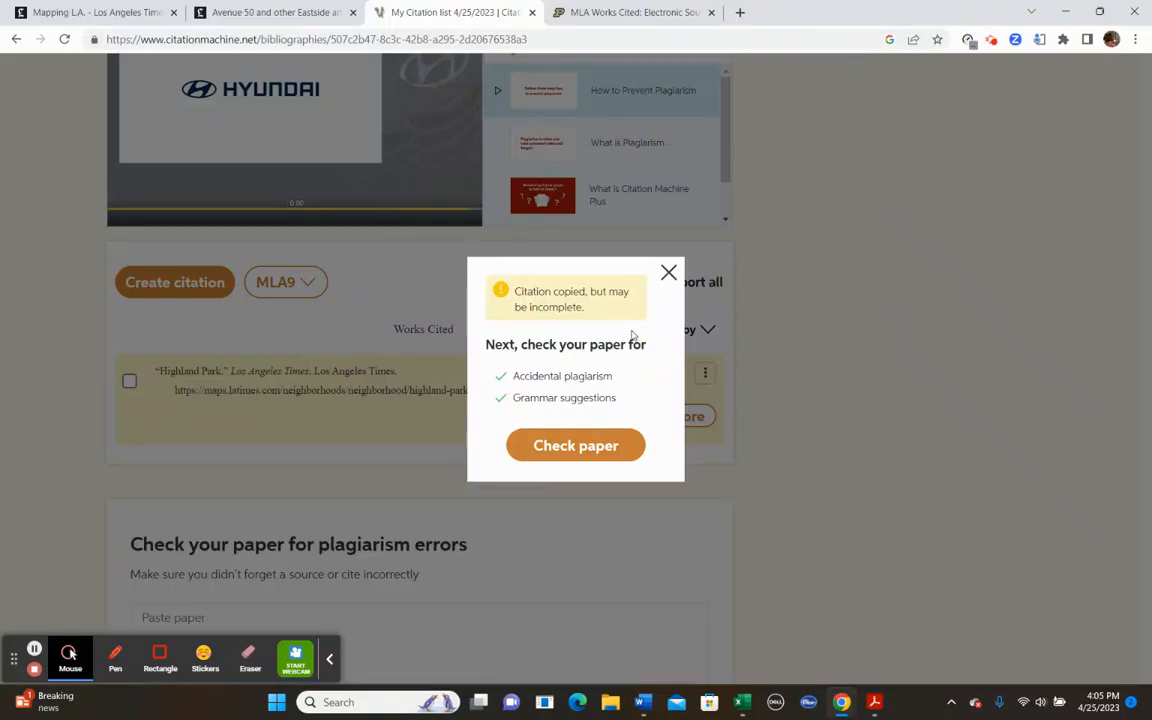
{"action": "left_click", "coordinate": [668, 273]}
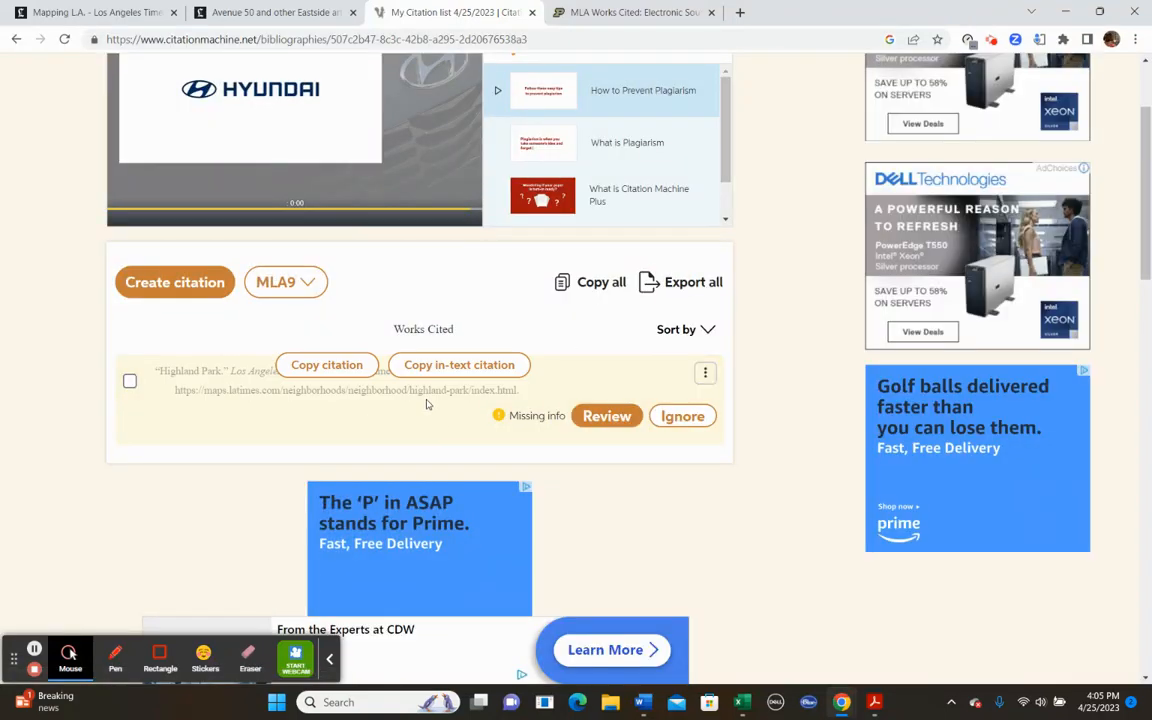
{"action": "left_click", "coordinate": [644, 703]}
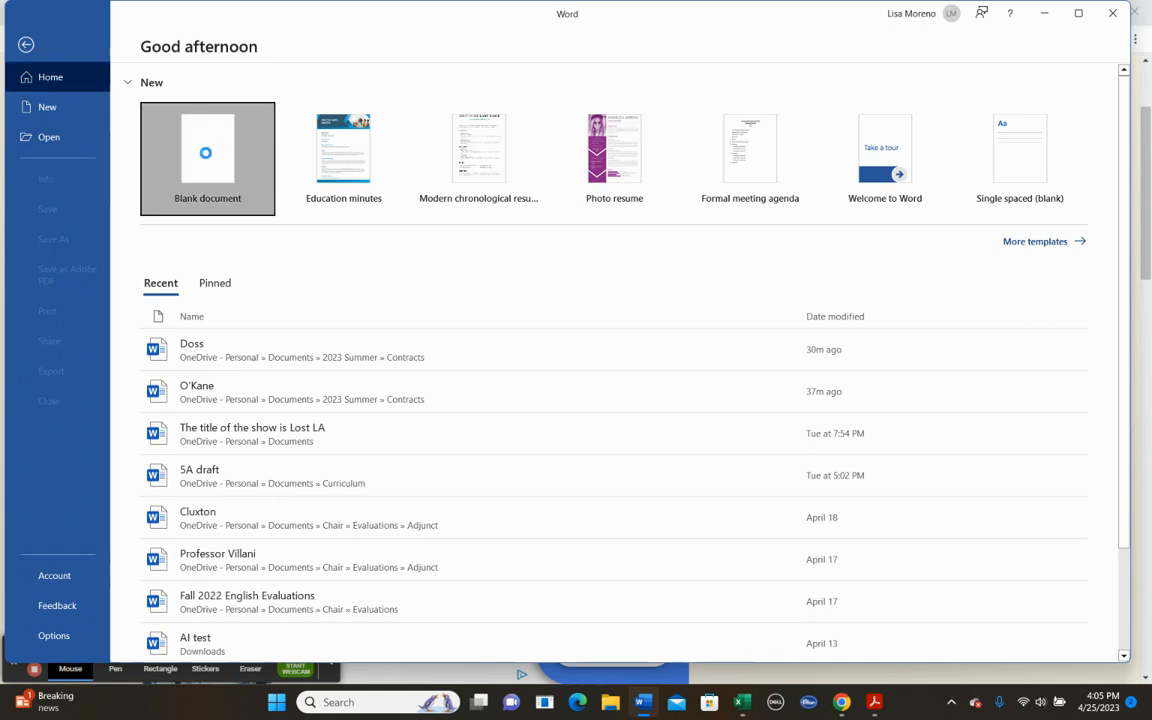
{"action": "left_click", "coordinate": [206, 190]}
{"action": "type", "text": "\"Highland Park.\" Los Angeles Times, Los Angeles Times, https://maps.latimes.com/neighborhoods/neighborhood/highland-park/index.html."}
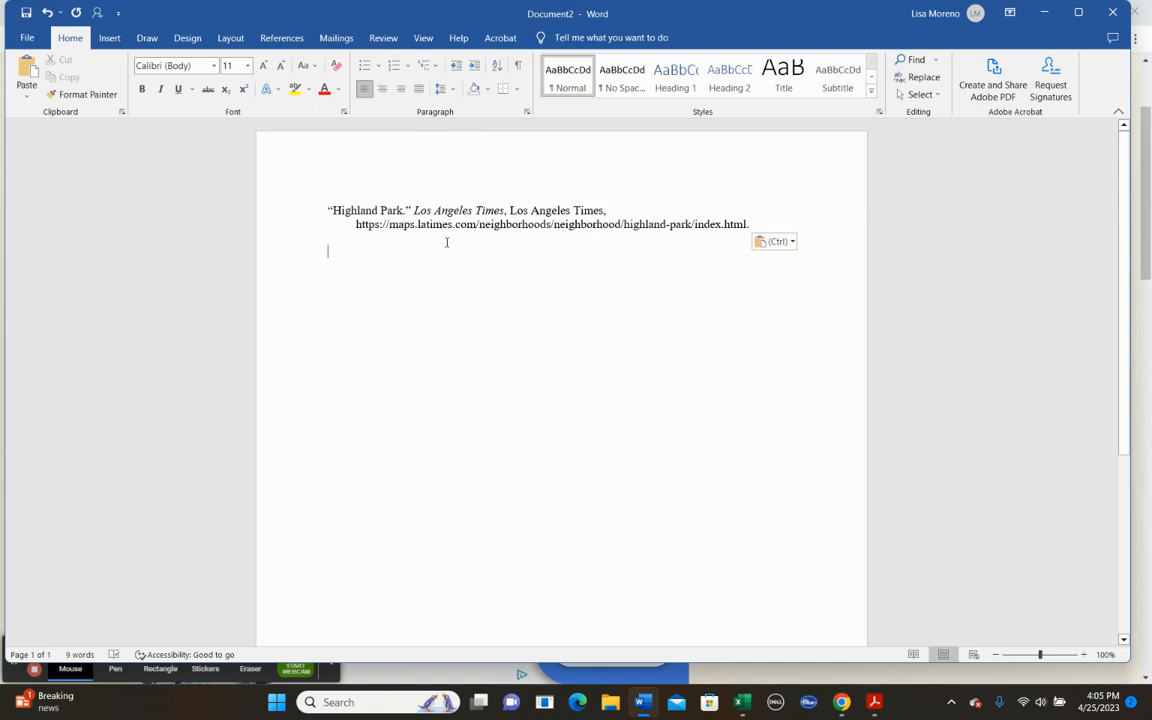
Switch back to the citation list in Chrome and open the Citation Machine home page.
{"action": "left_click", "coordinate": [840, 704]}
{"action": "left_click", "coordinate": [788, 655]}
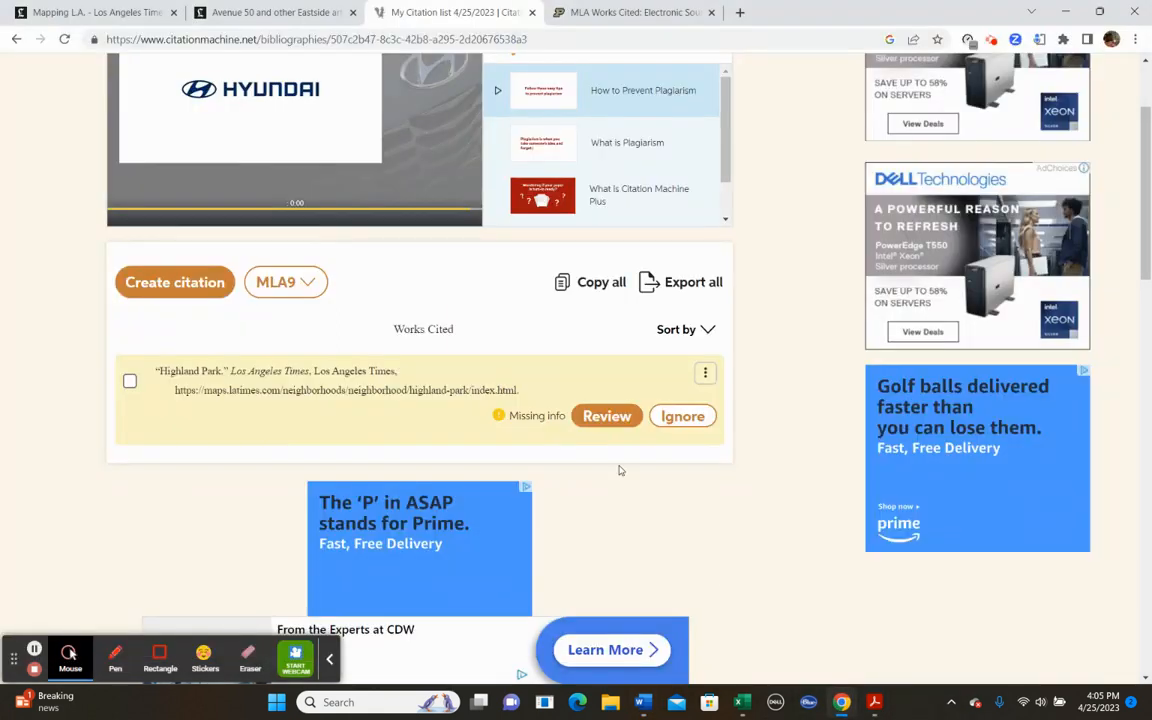
{"action": "scroll", "coordinate": [495, 240], "scroll_direction": "up", "scroll_amount": 3}
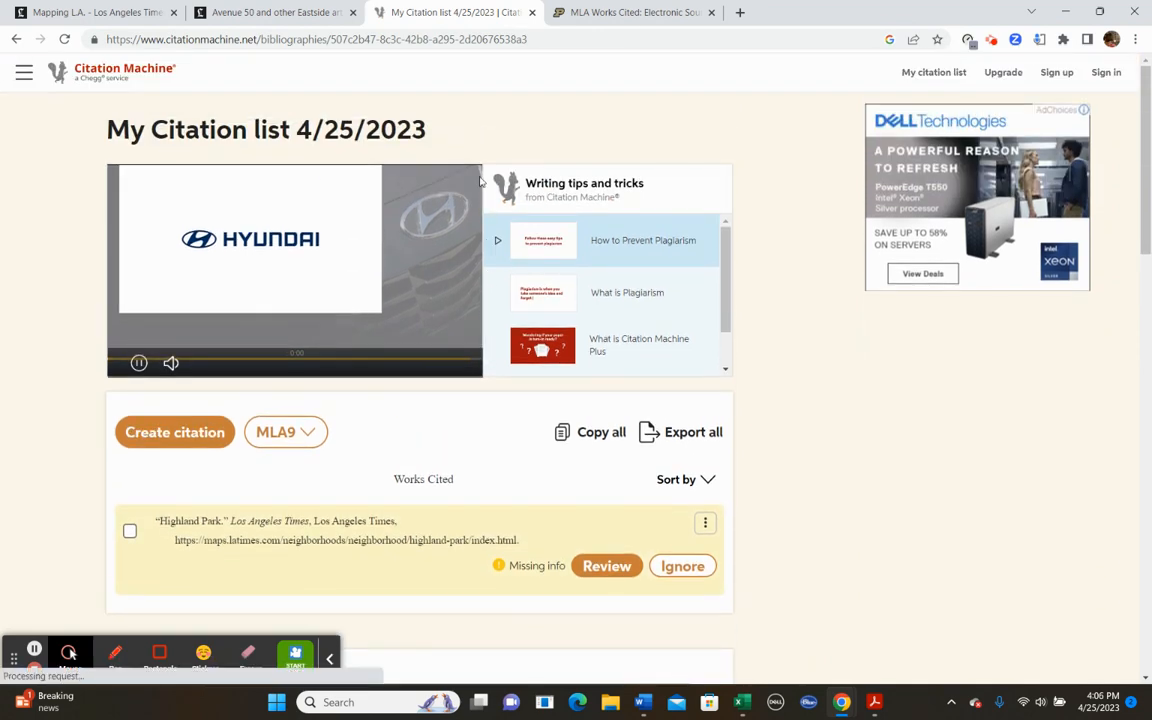
{"action": "left_click", "coordinate": [118, 68]}
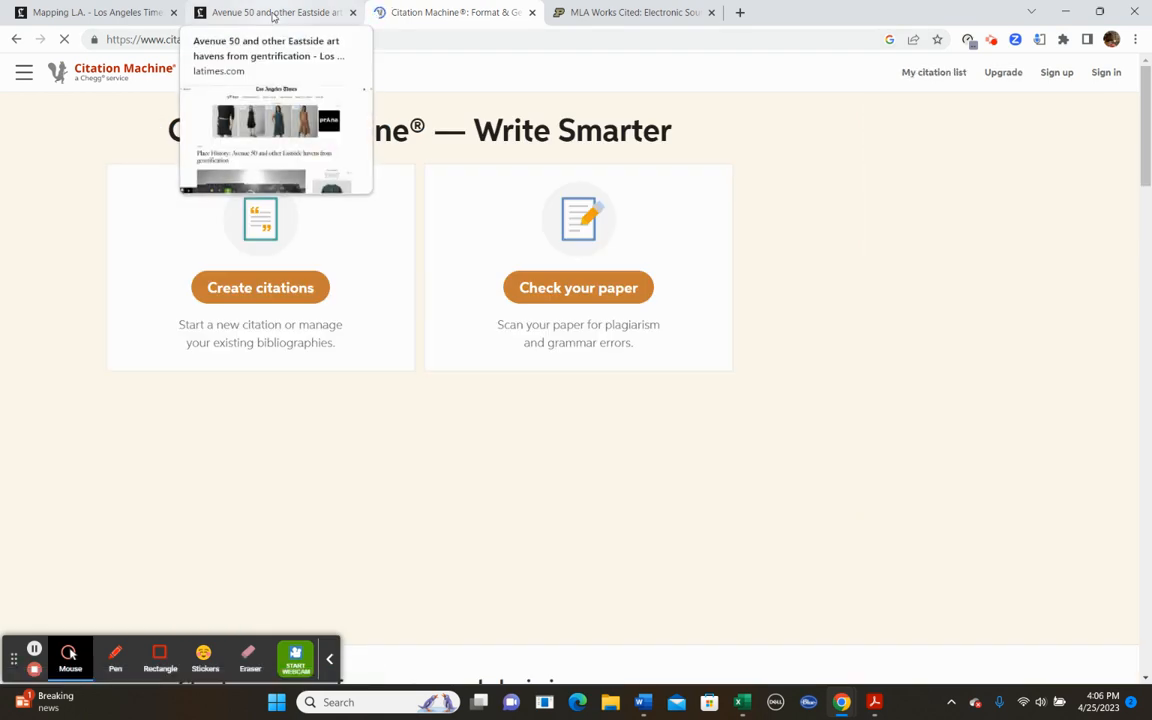
Look over the opening of the Avenue 50 article and copy its web address.
{"action": "left_click", "coordinate": [273, 16]}
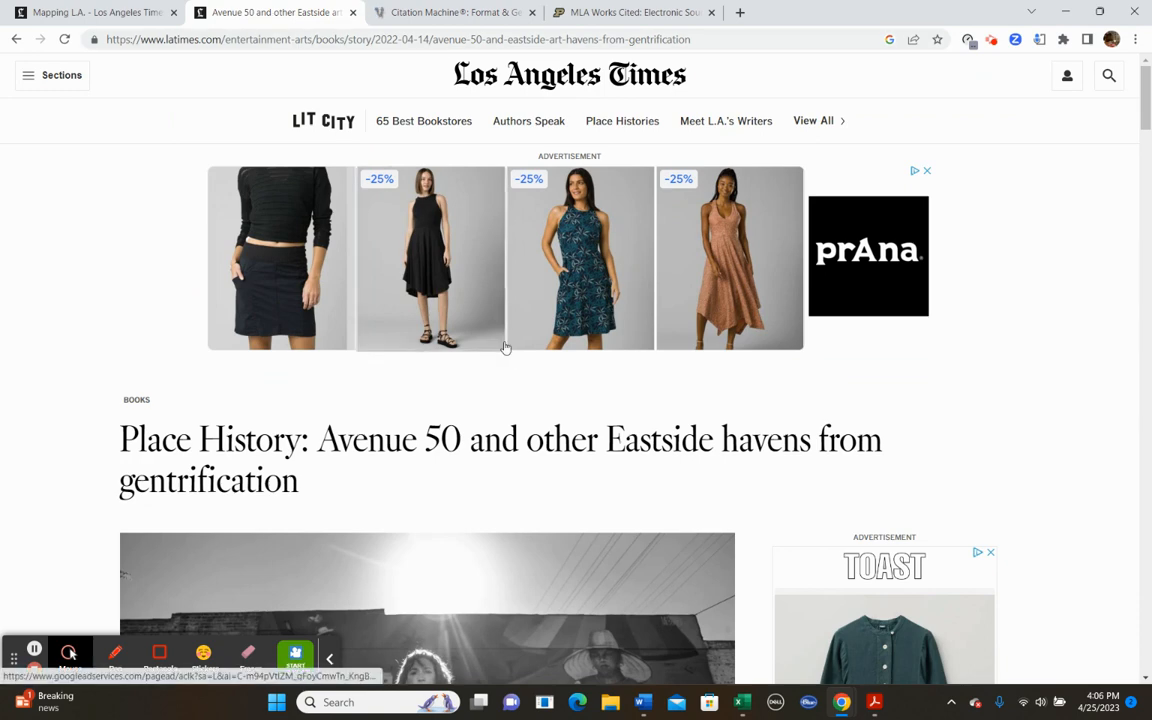
{"action": "scroll", "coordinate": [505, 345], "scroll_direction": "down", "scroll_amount": 5}
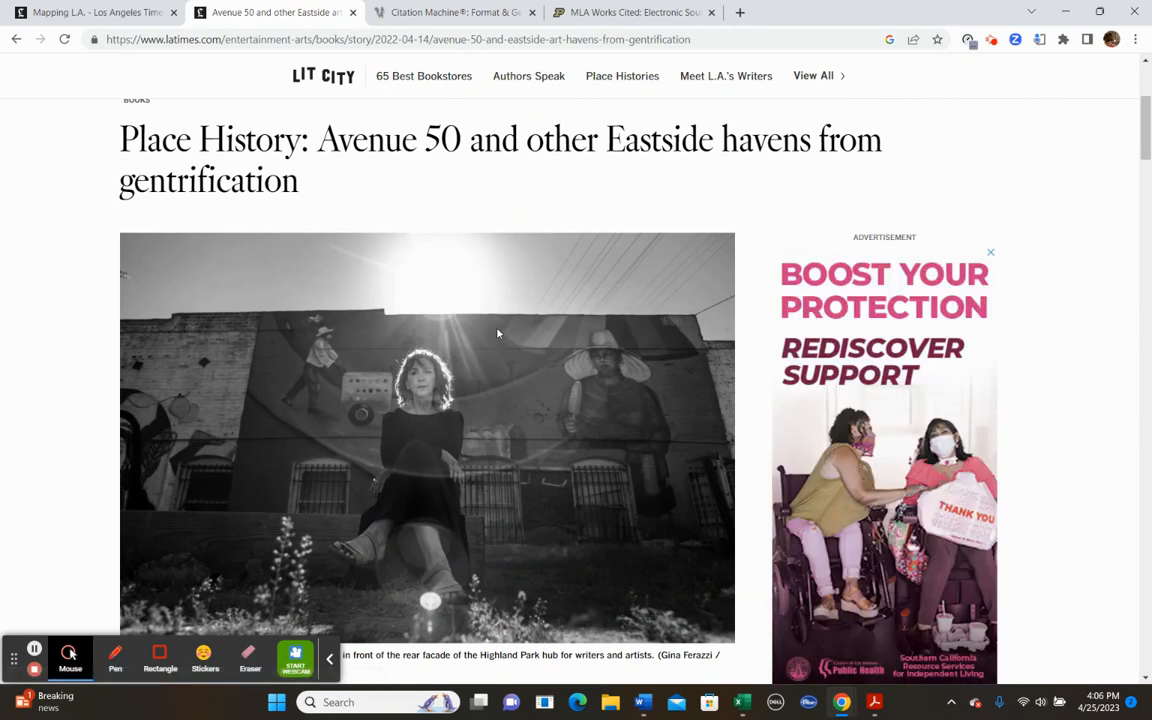
{"action": "scroll", "coordinate": [497, 333], "scroll_direction": "up", "scroll_amount": 5}
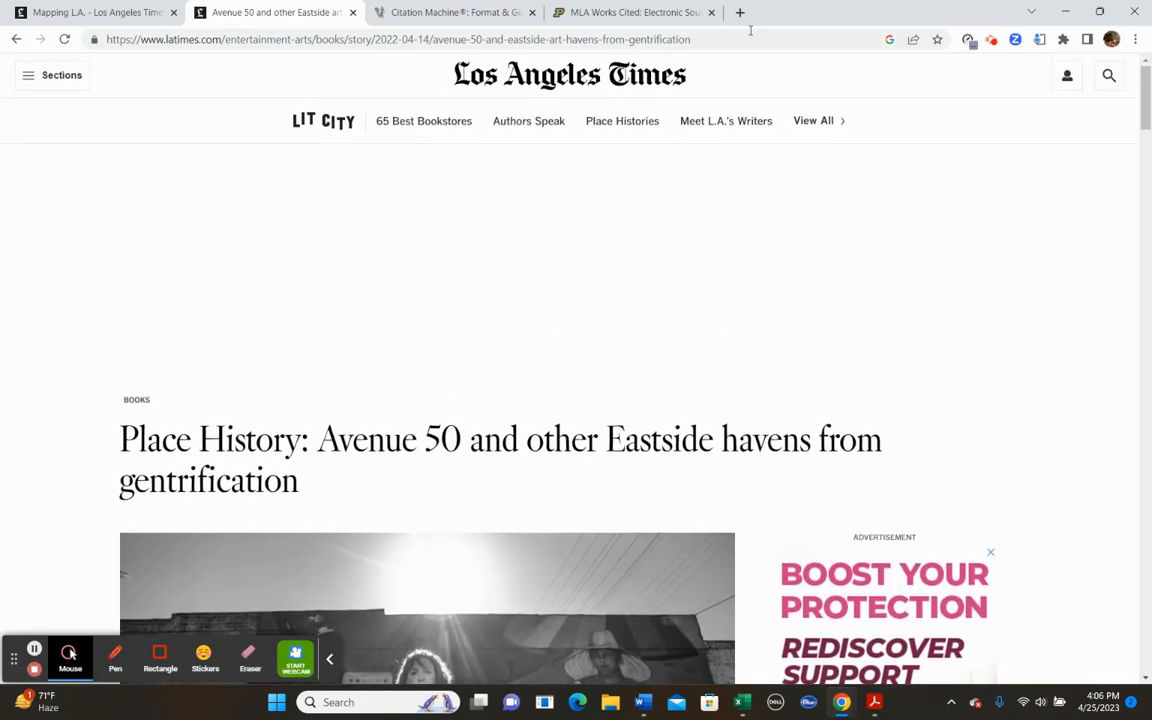
{"action": "left_click", "coordinate": [747, 39]}
{"action": "key", "text": "ctrl+a"}
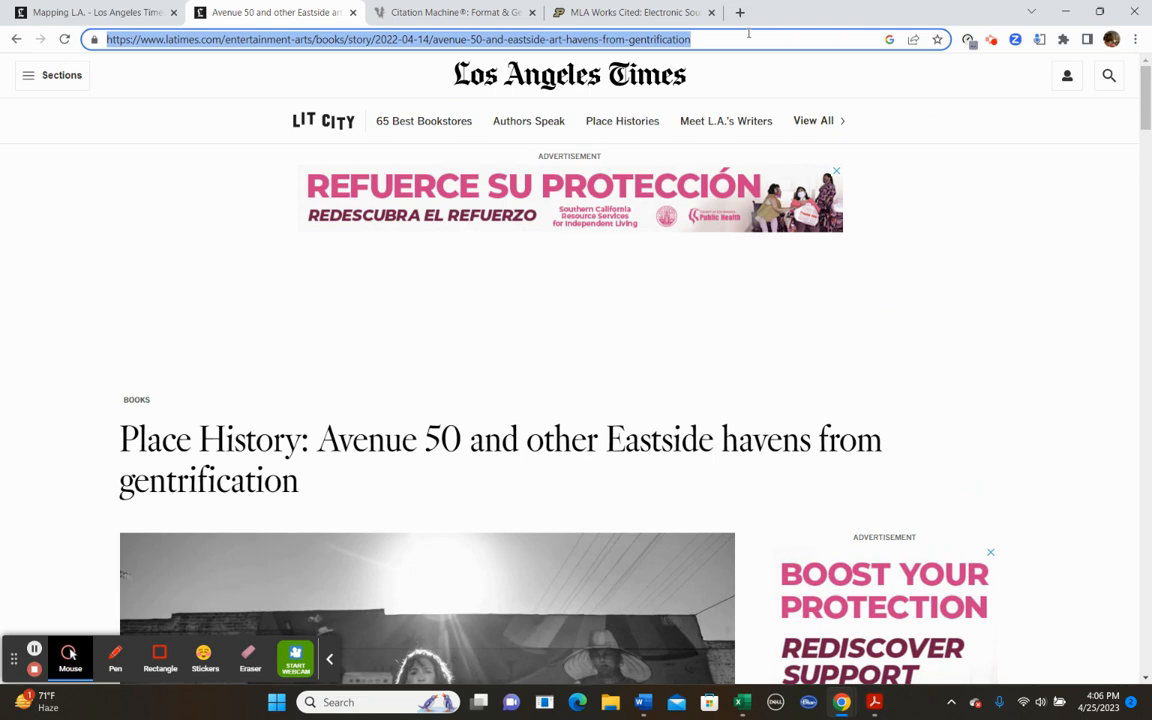
Start a new MLA website citation in Citation Machine and search for the Avenue 50 article by its URL.
{"action": "left_click", "coordinate": [455, 13]}
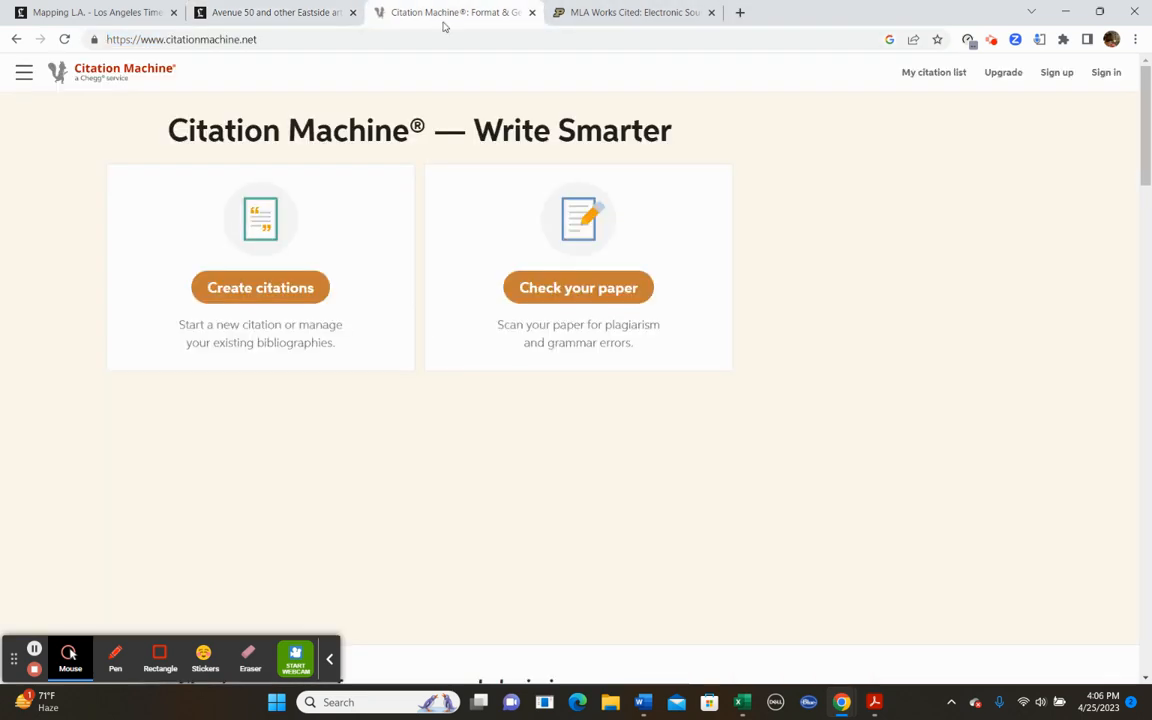
{"action": "left_click", "coordinate": [290, 296]}
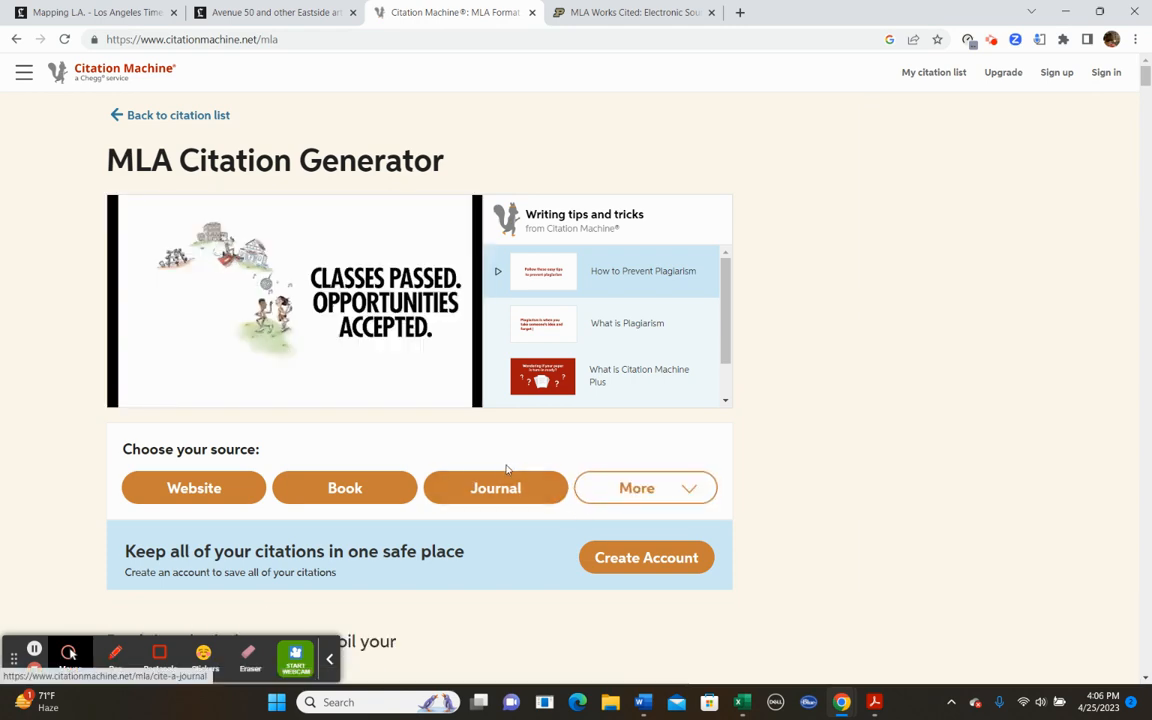
{"action": "scroll", "coordinate": [507, 471], "scroll_direction": "down", "scroll_amount": 3}
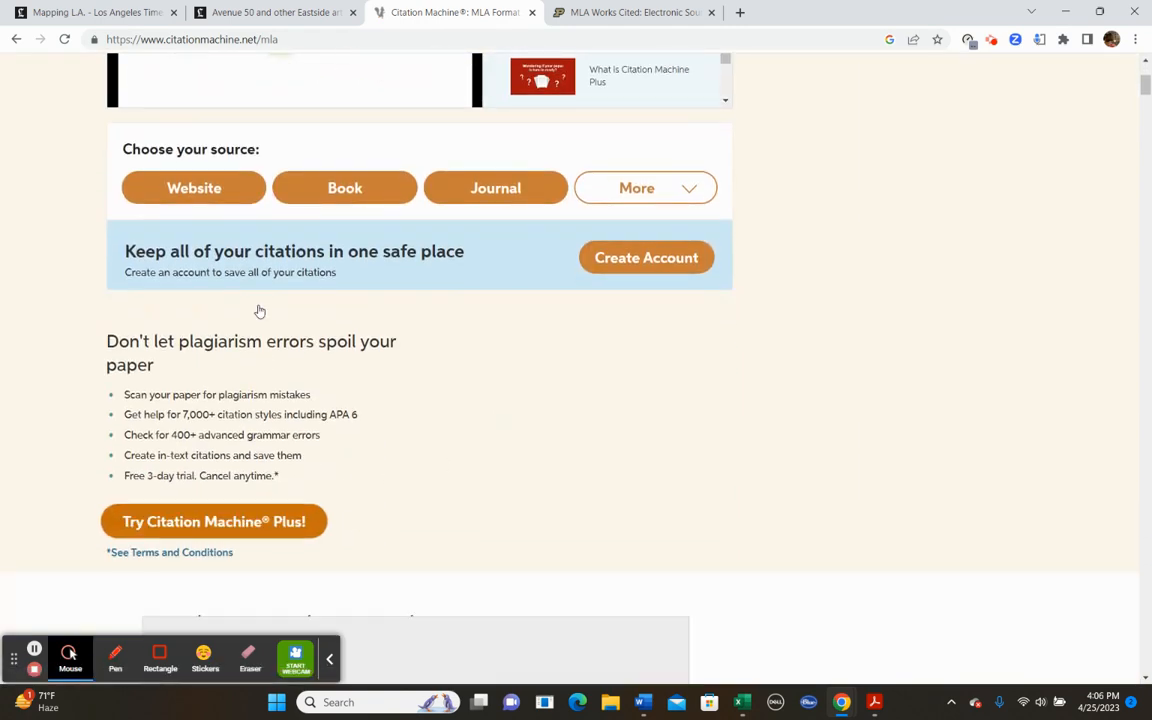
{"action": "scroll", "coordinate": [336, 246], "scroll_direction": "up", "scroll_amount": 3}
{"action": "scroll", "coordinate": [380, 453], "scroll_direction": "down", "scroll_amount": 1}
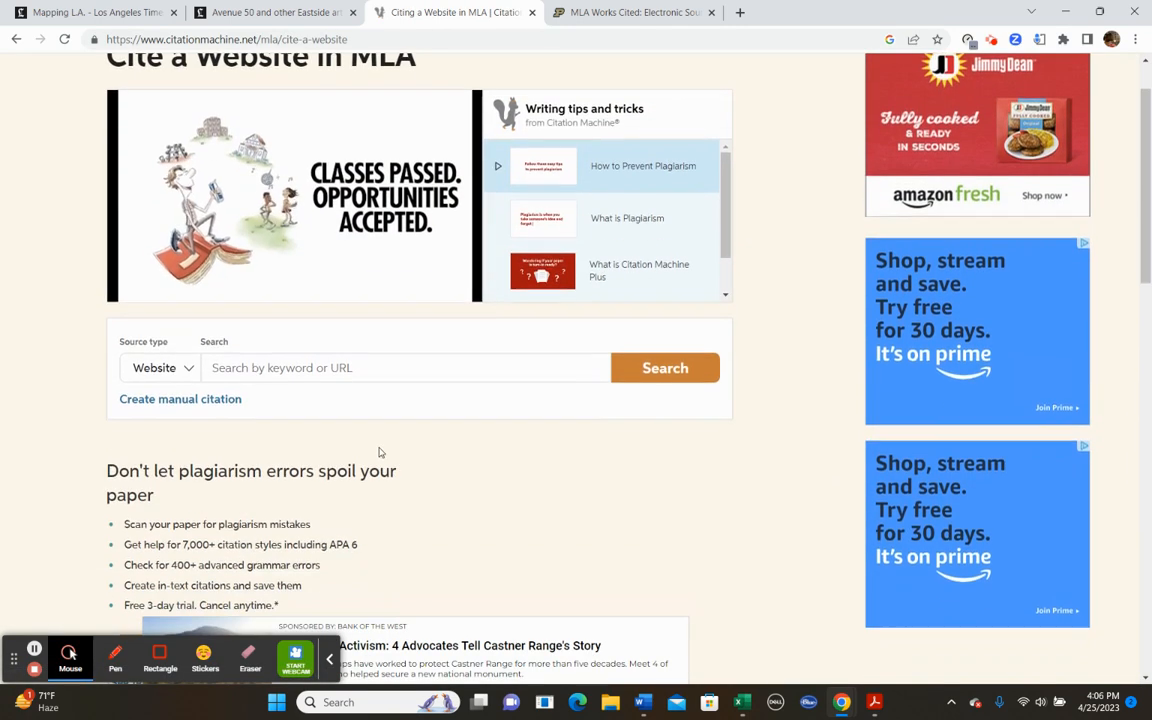
{"action": "left_click", "coordinate": [336, 367]}
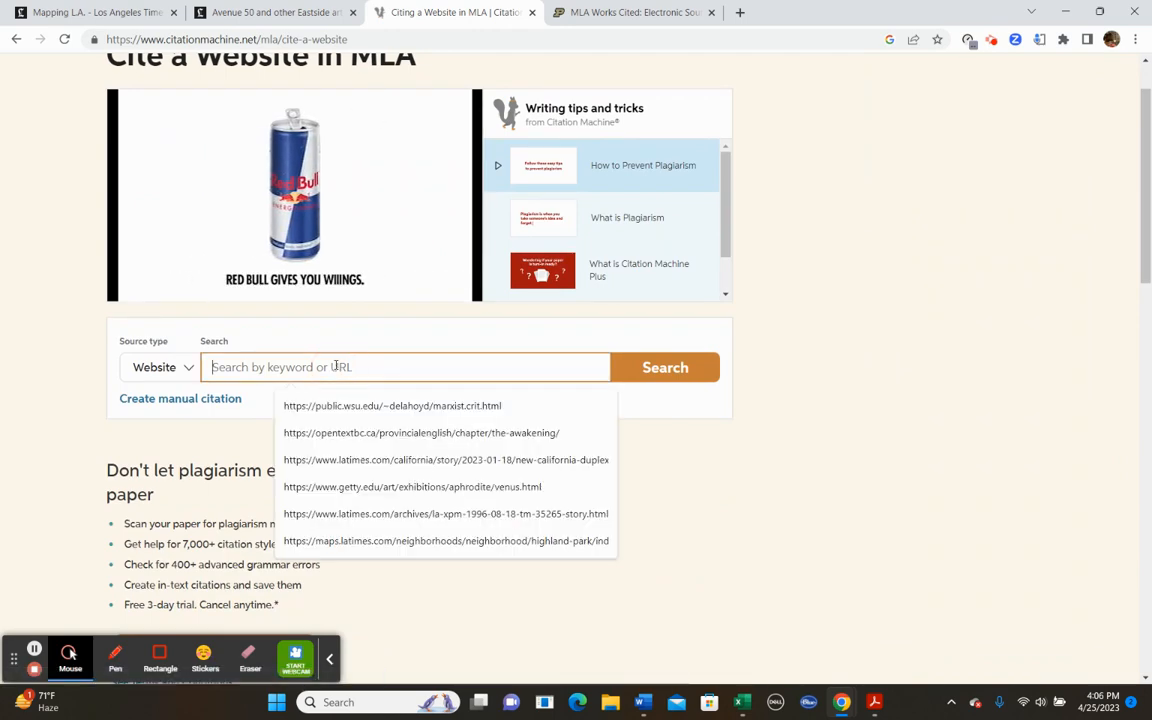
{"action": "type", "text": "https://www.latimes.com/entertainment-arts/story/2022-04-14/avenue-50-and-eastside-art-havens-from-gentrification"}
{"action": "left_click", "coordinate": [632, 370]}
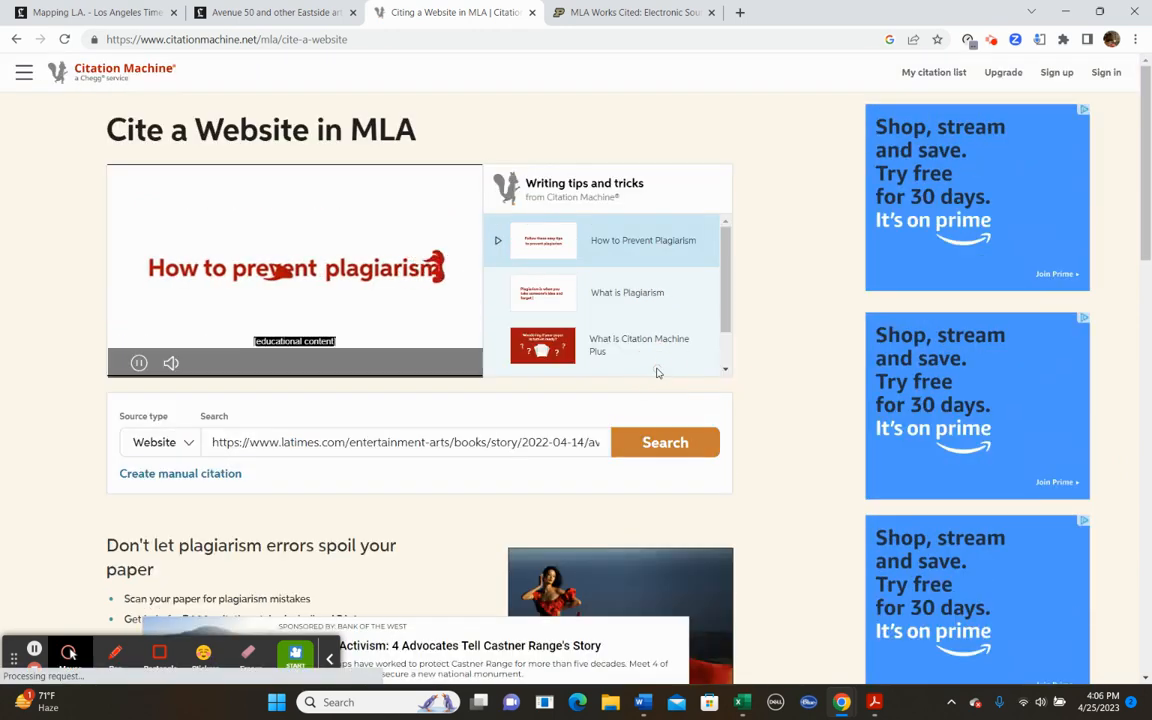
Cite the Avenue 50 article result, review the found information, and continue to the citation form's contributor and publication details.
{"action": "scroll", "coordinate": [352, 440], "scroll_direction": "down", "scroll_amount": 2}
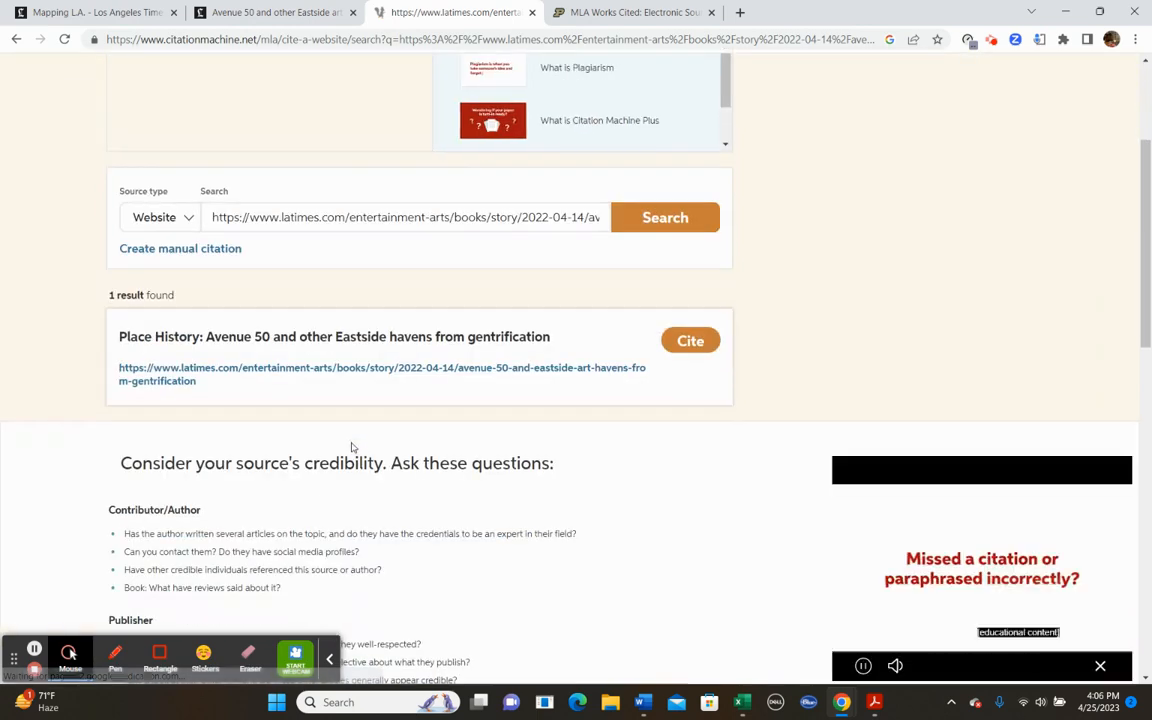
{"action": "left_click", "coordinate": [676, 339]}
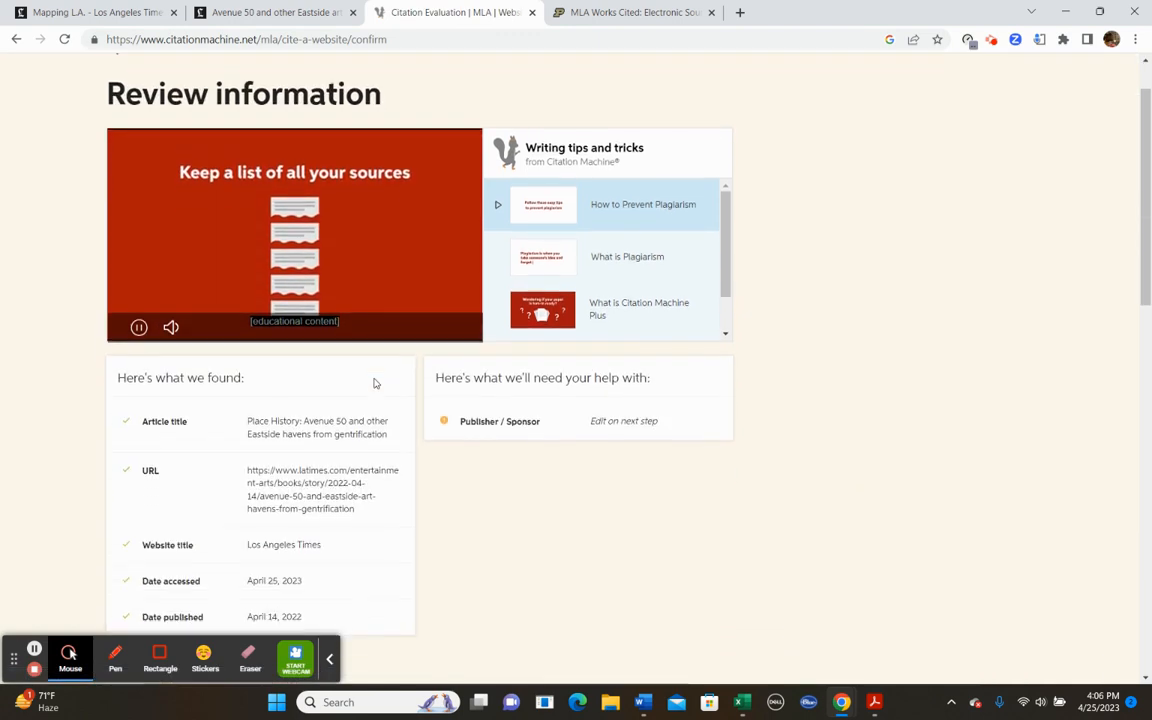
{"action": "scroll", "coordinate": [373, 380], "scroll_direction": "down", "scroll_amount": 3}
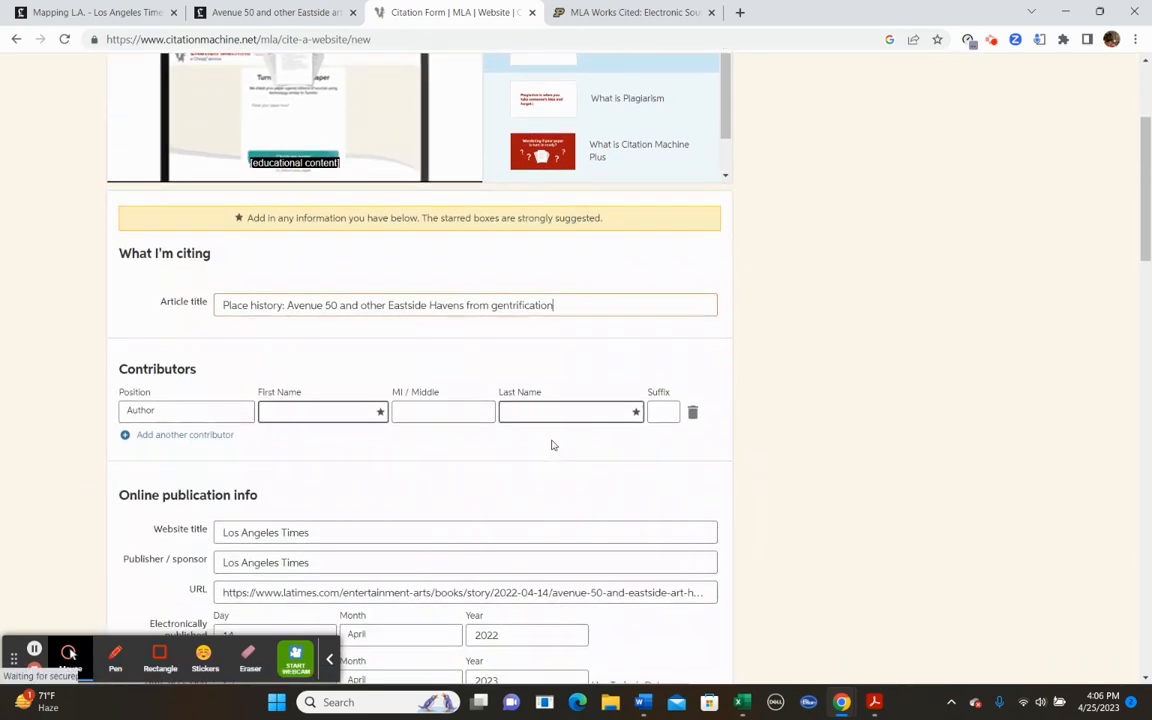
{"action": "scroll", "coordinate": [553, 442], "scroll_direction": "down", "scroll_amount": 1}
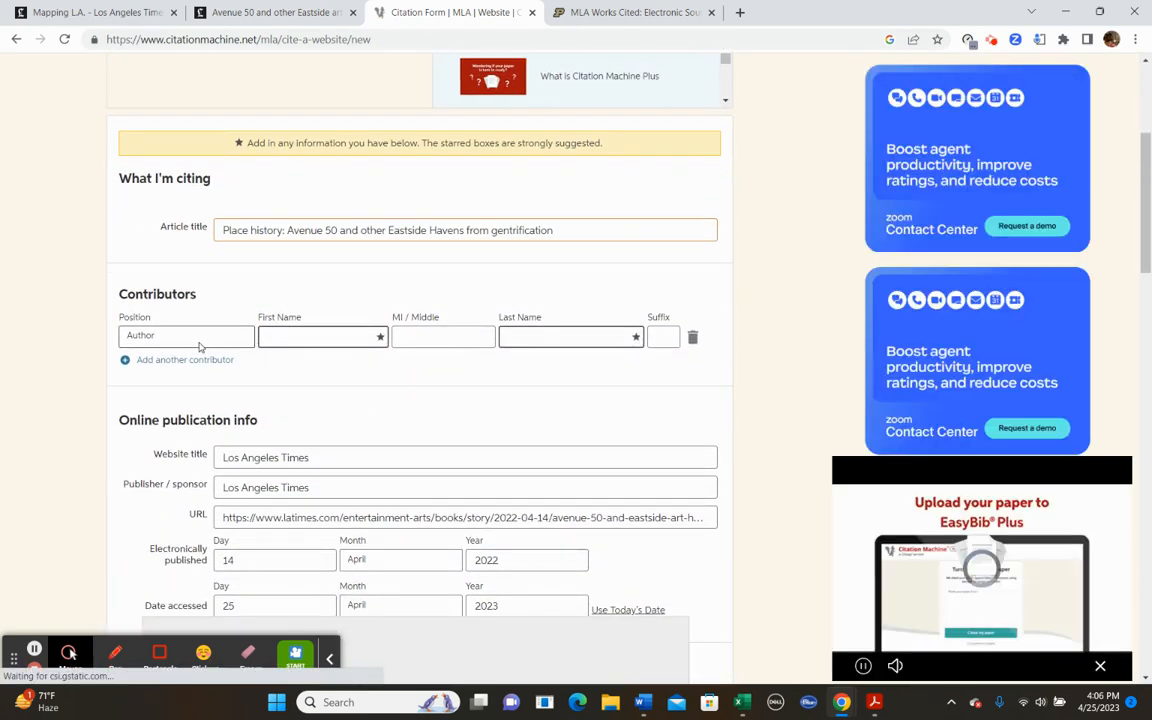
Copy the author's last name from the Avenue 50 article's byline into the citation form's last name field.
{"action": "left_click", "coordinate": [262, 14]}
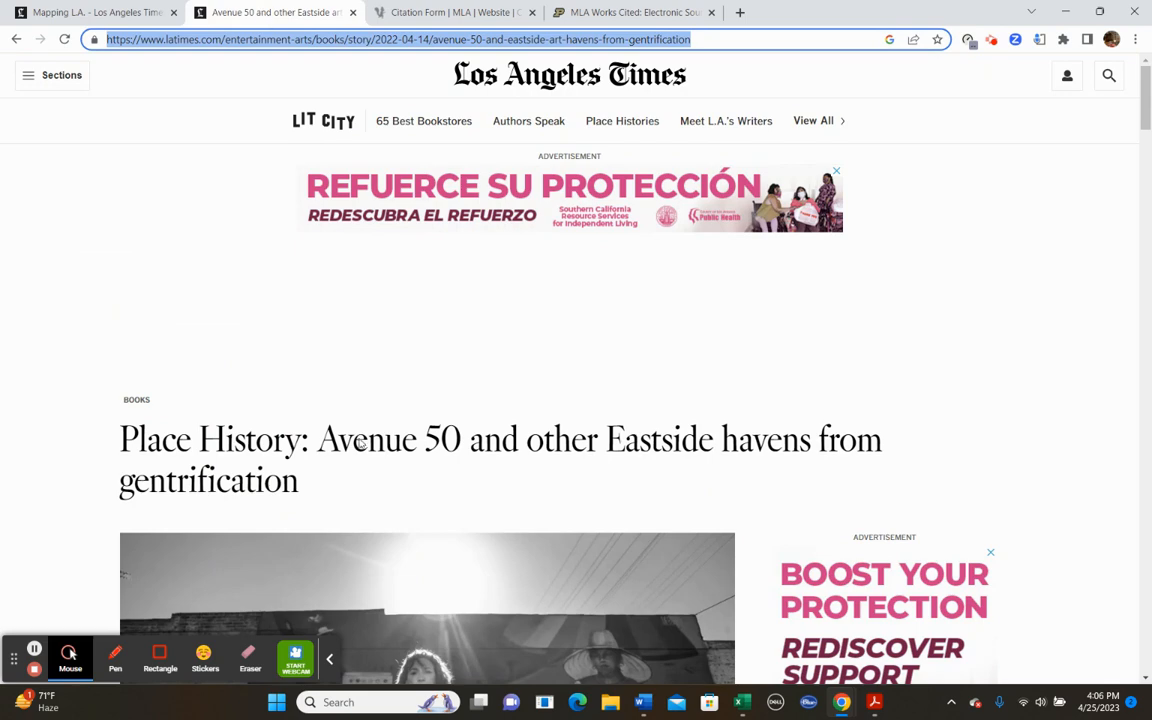
{"action": "scroll", "coordinate": [359, 443], "scroll_direction": "down", "scroll_amount": 3}
{"action": "scroll", "coordinate": [390, 424], "scroll_direction": "down", "scroll_amount": 4}
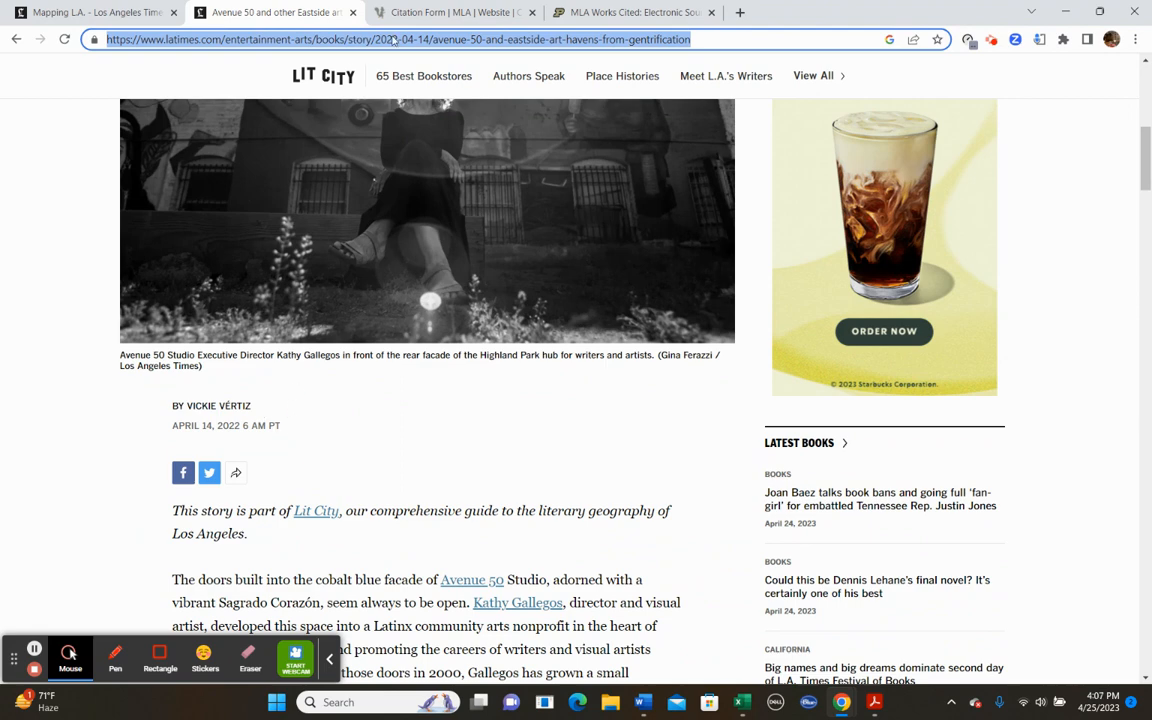
{"action": "left_click", "coordinate": [240, 406]}
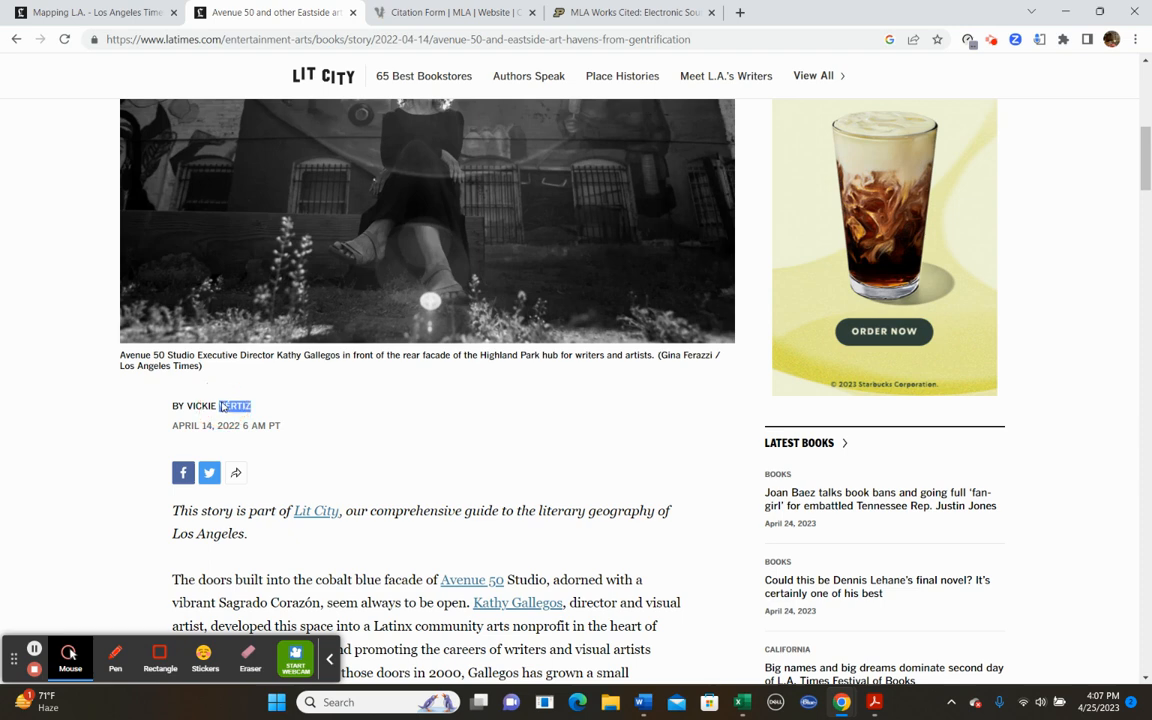
{"action": "left_click", "coordinate": [455, 13]}
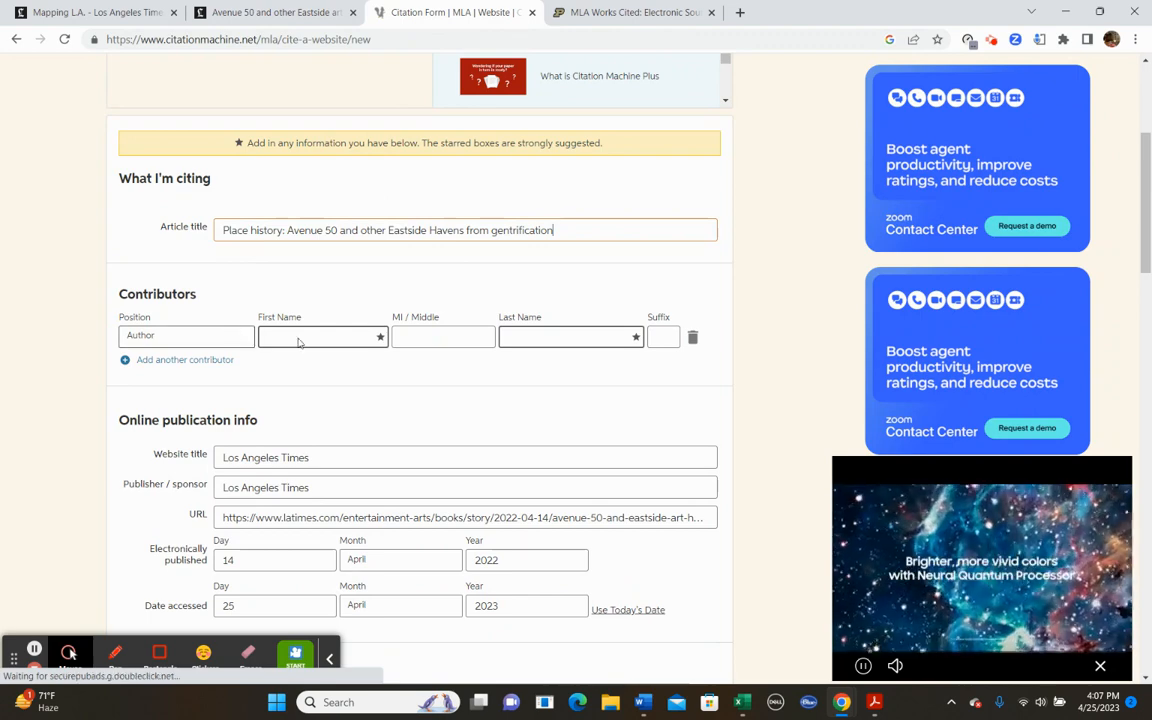
{"action": "left_click", "coordinate": [512, 337]}
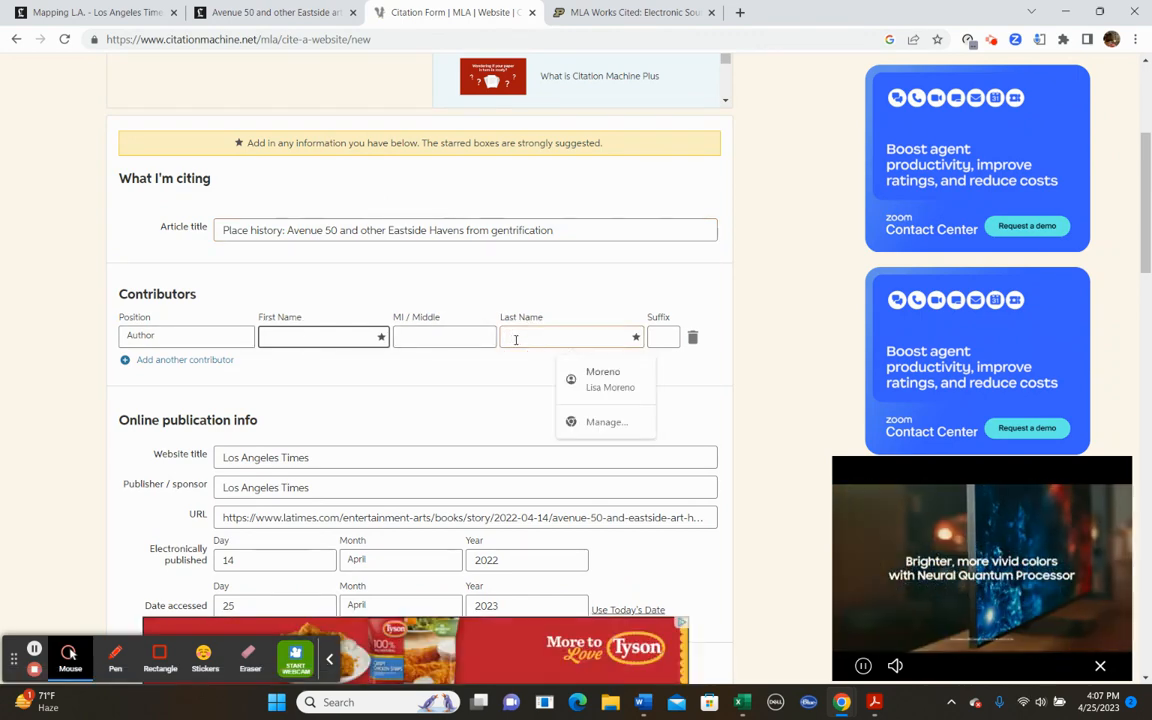
{"action": "type", "text": "VERTIZ"}
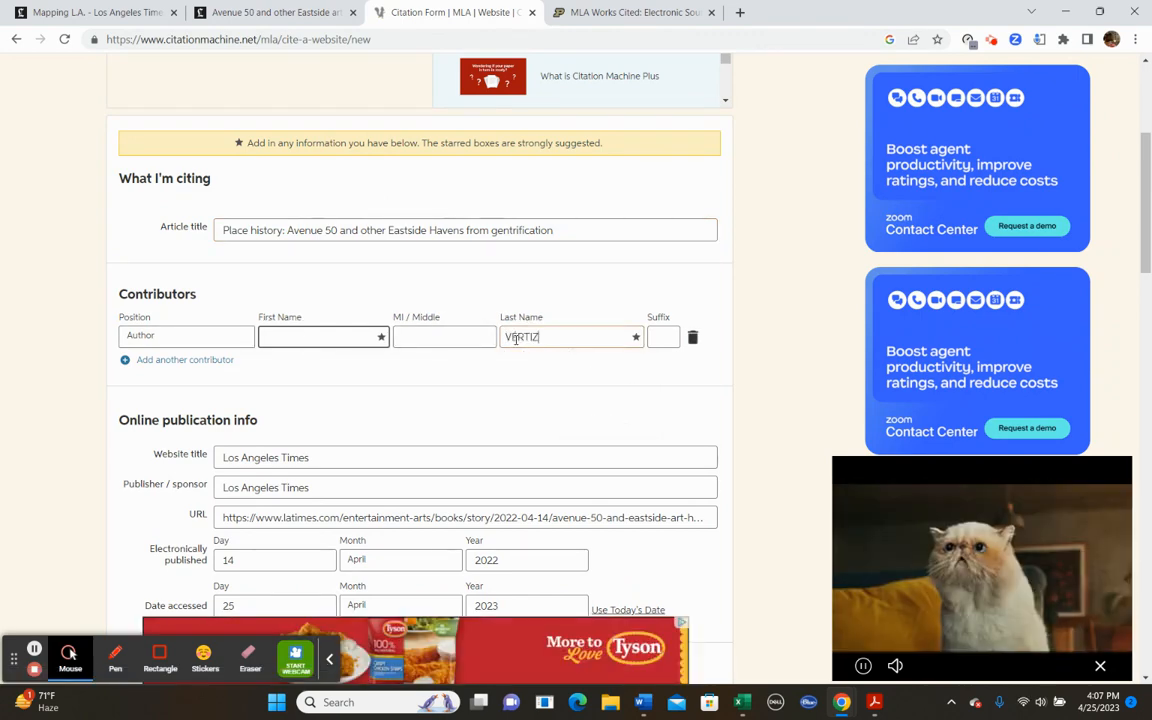
Copy the author's first name from the article's byline into the citation form's first name field.
{"action": "left_click", "coordinate": [286, 13]}
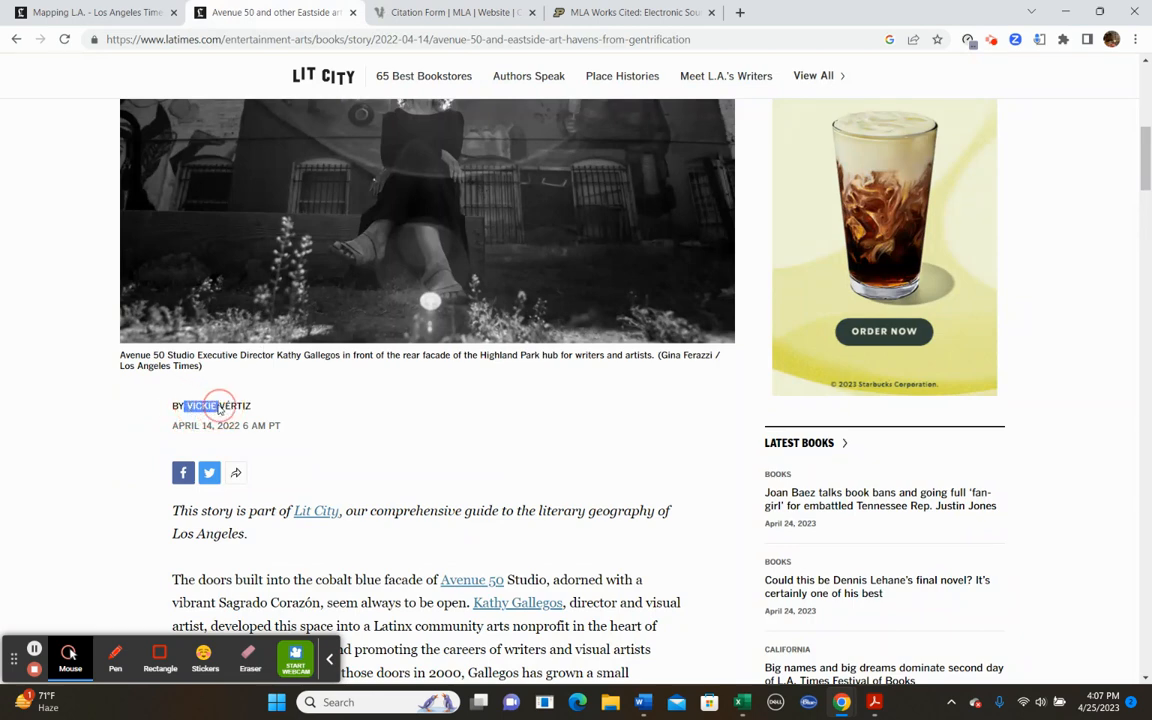
{"action": "left_click", "coordinate": [463, 12]}
{"action": "left_click", "coordinate": [306, 338]}
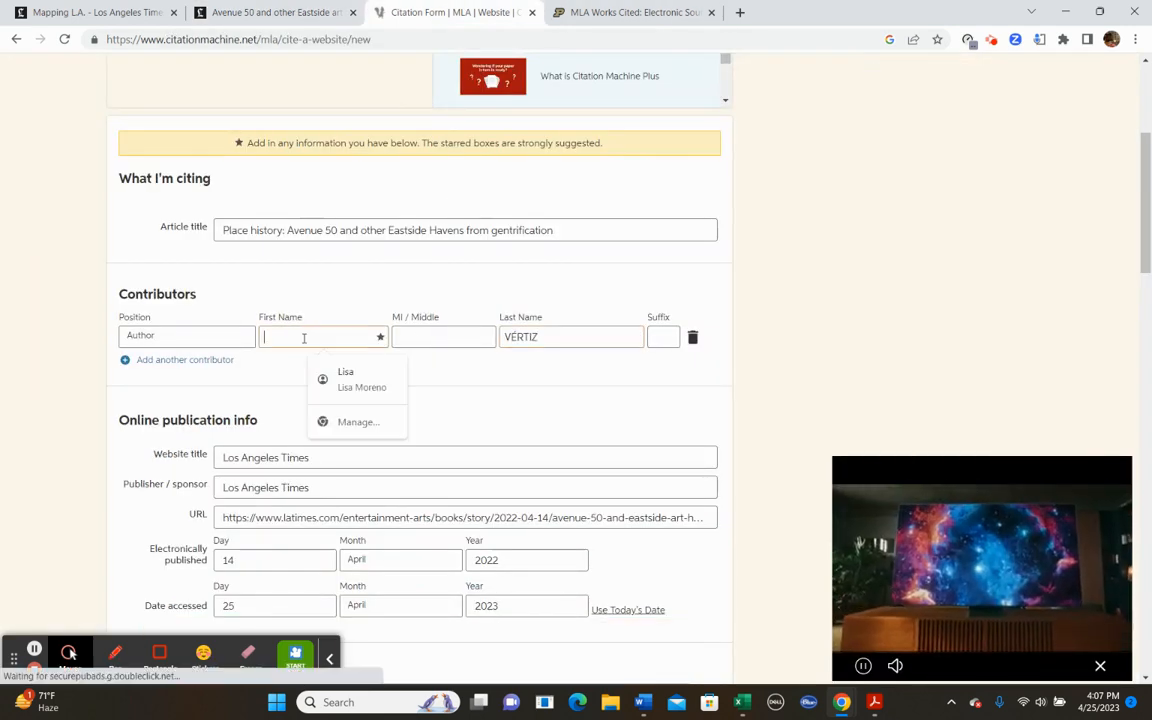
{"action": "type", "text": "VICKIE"}
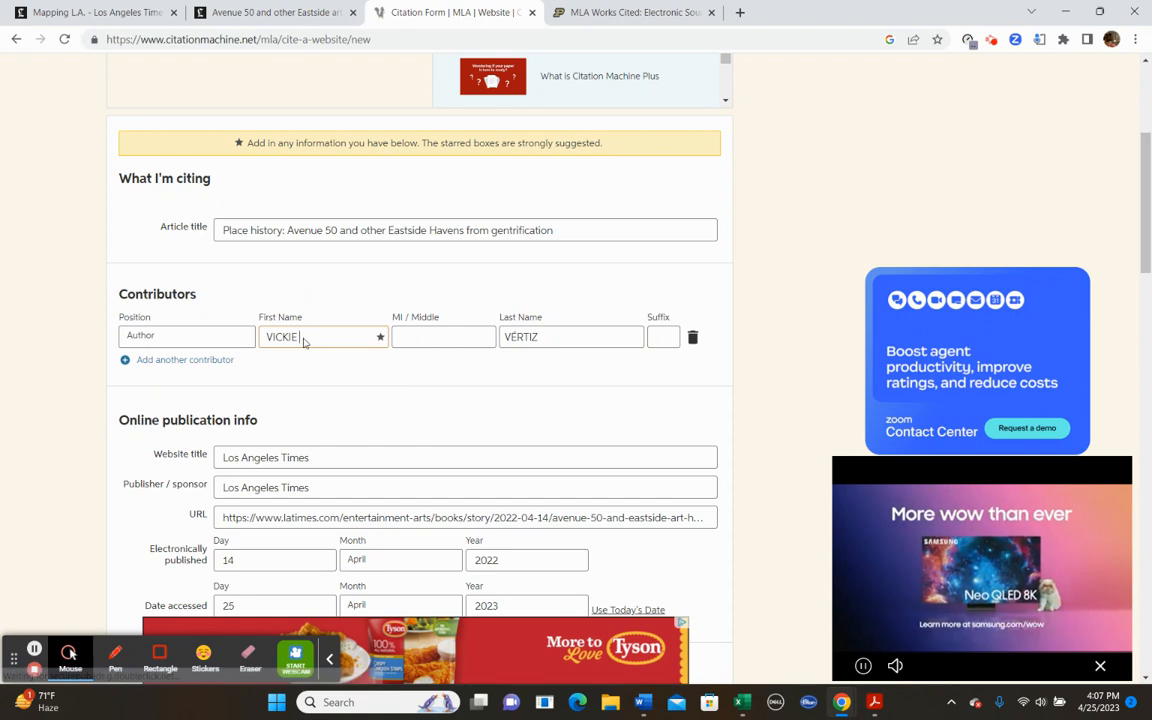
Check the form's publication details against the article's byline date and complete the citation.
{"action": "scroll", "coordinate": [362, 398], "scroll_direction": "down", "scroll_amount": 1}
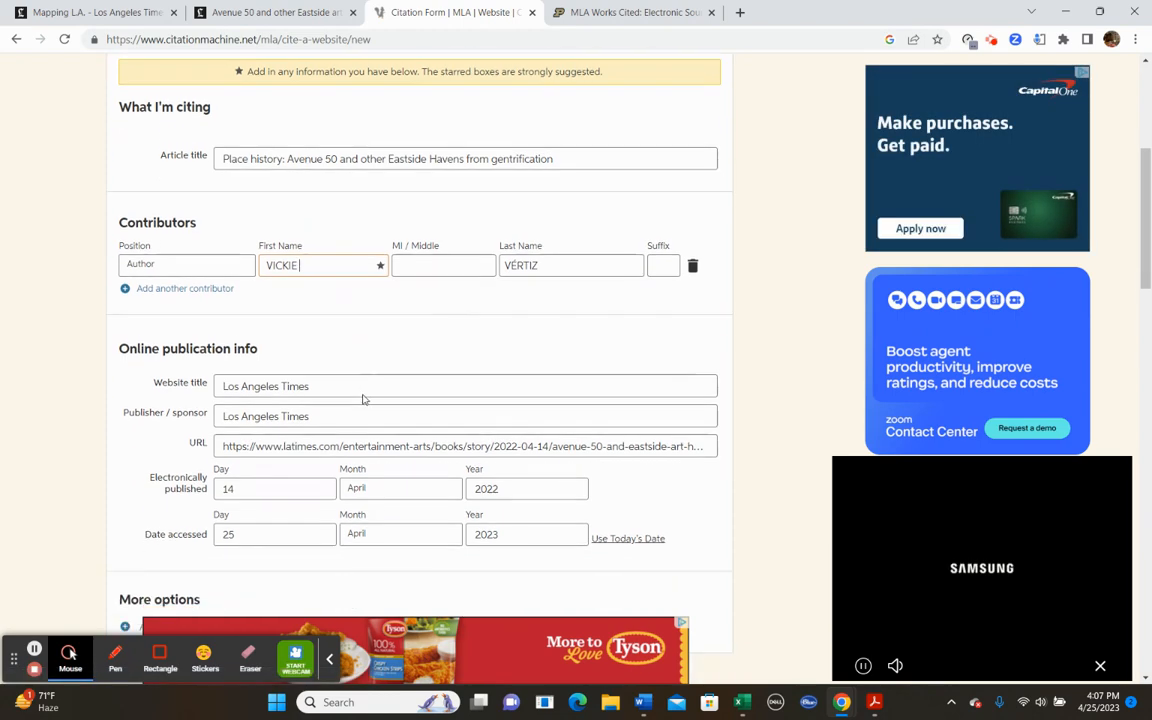
{"action": "left_click", "coordinate": [293, 12]}
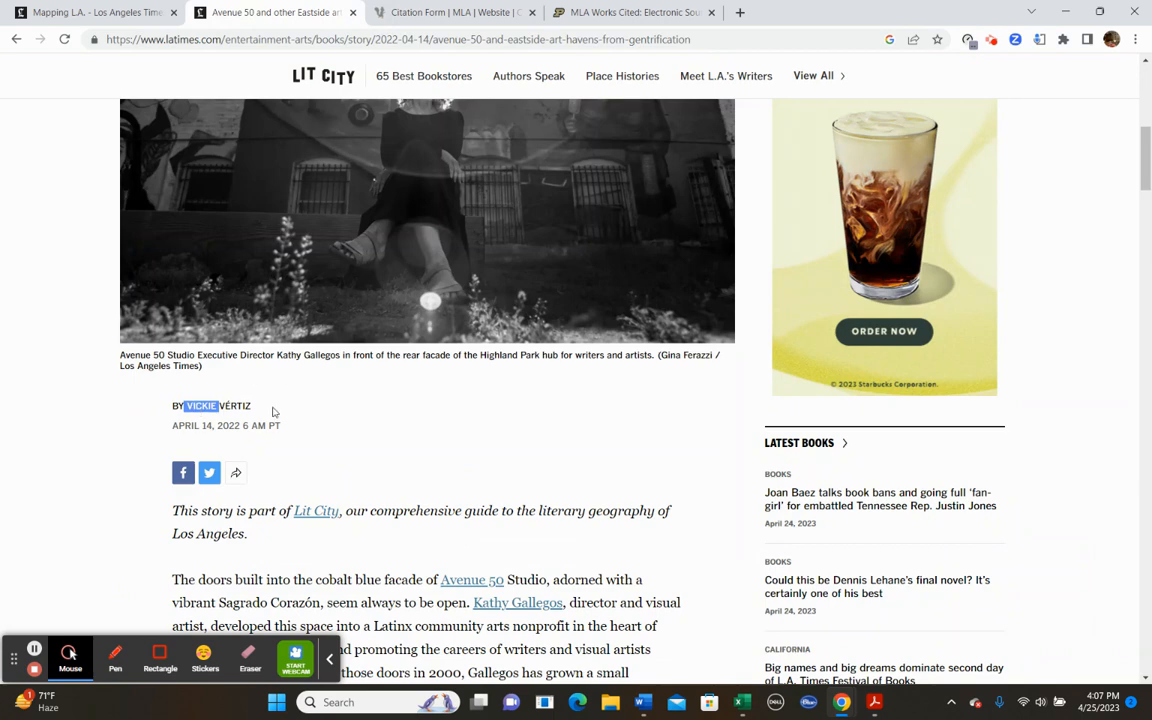
{"action": "left_click", "coordinate": [426, 16]}
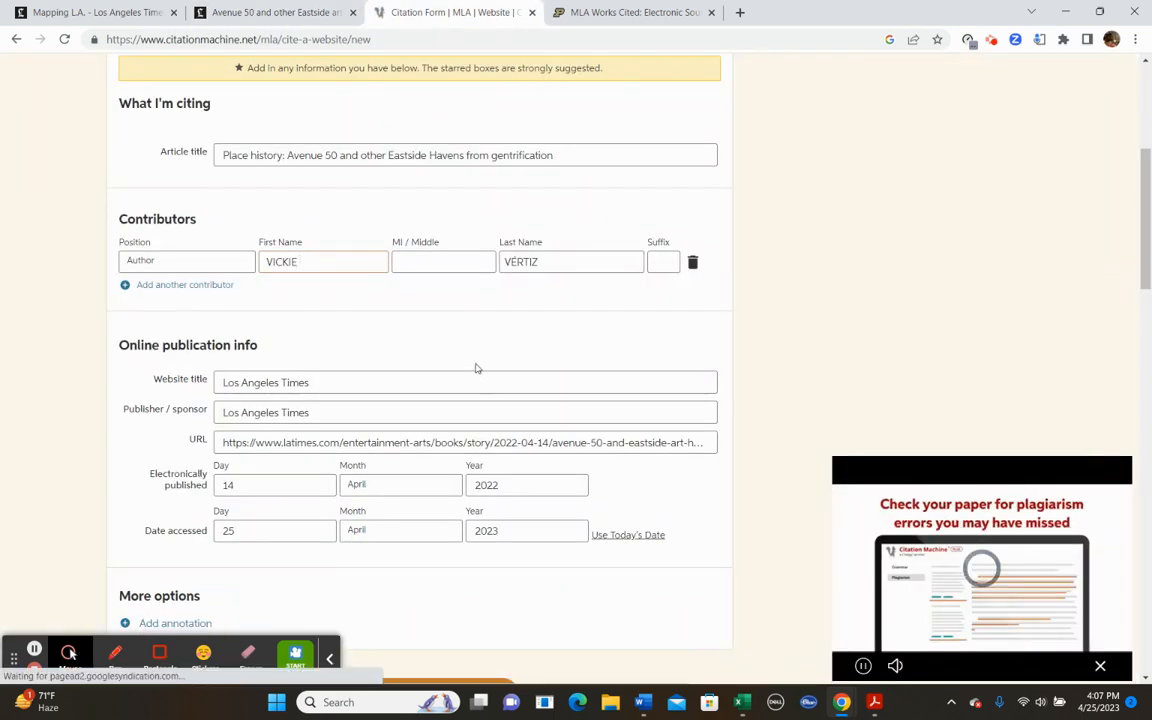
{"action": "scroll", "coordinate": [478, 327], "scroll_direction": "down", "scroll_amount": 1}
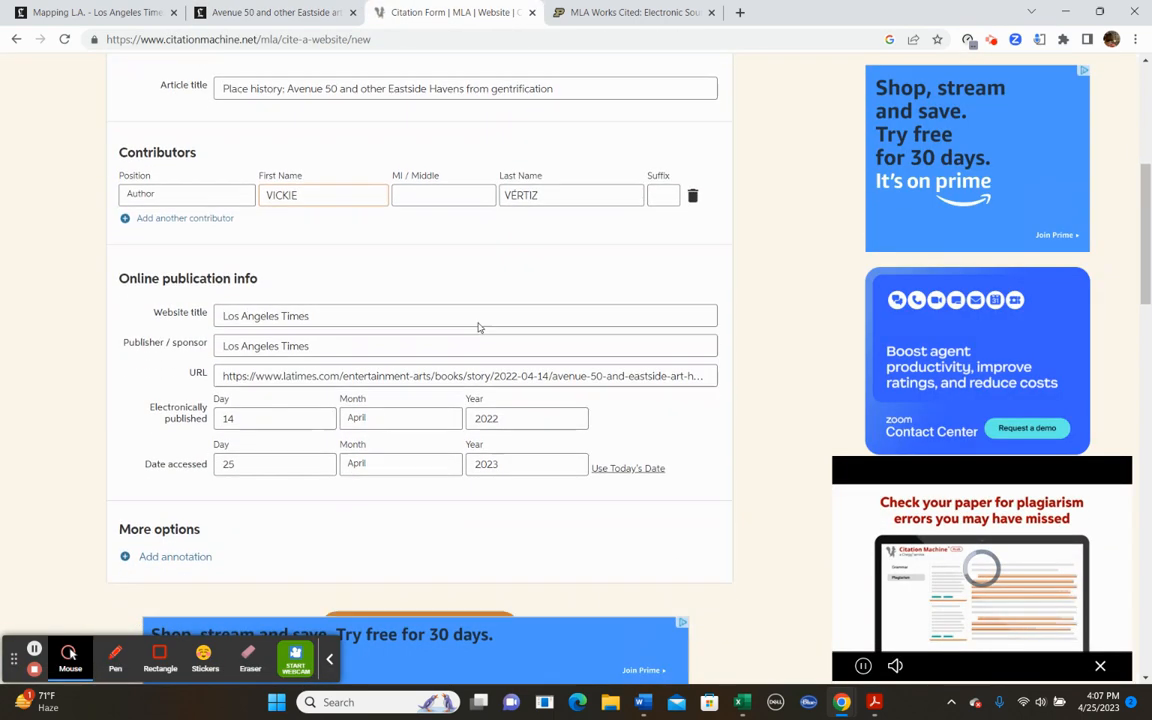
{"action": "scroll", "coordinate": [478, 327], "scroll_direction": "down", "scroll_amount": 2}
{"action": "left_click", "coordinate": [418, 472]}
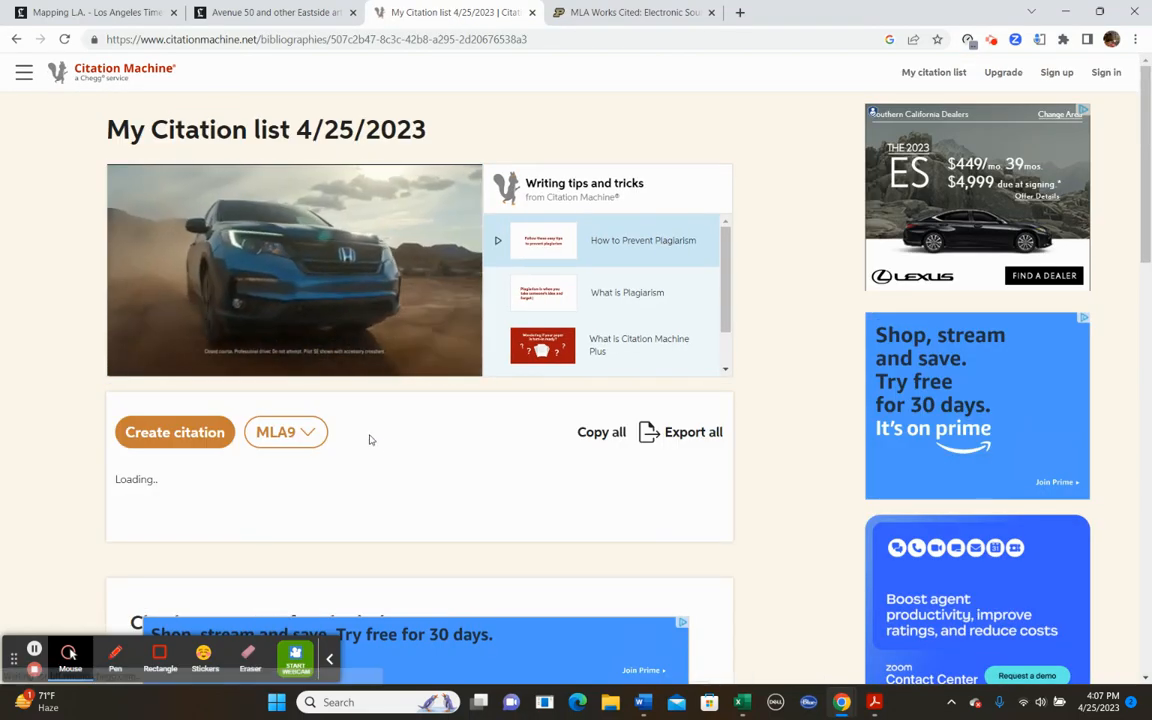
Copy the Avenue 50 citation from the citation list and paste it below the Highland Park citation in Word.
{"action": "scroll", "coordinate": [419, 427], "scroll_direction": "down", "scroll_amount": 3}
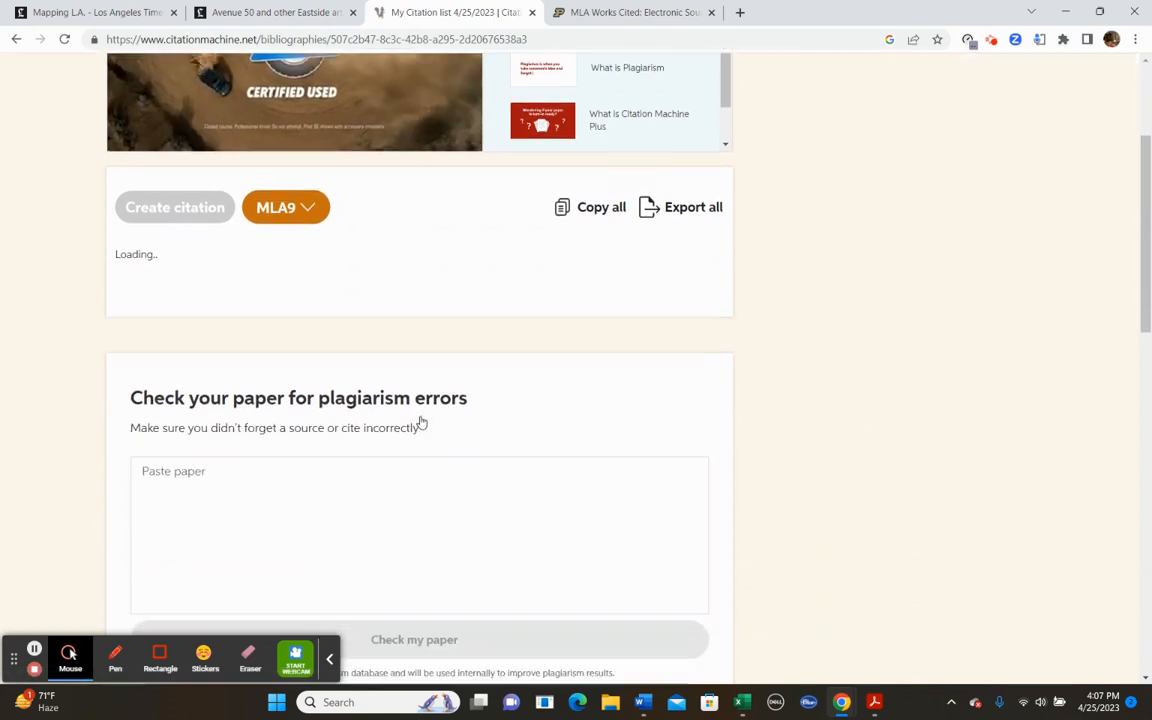
{"action": "left_click", "coordinate": [288, 206]}
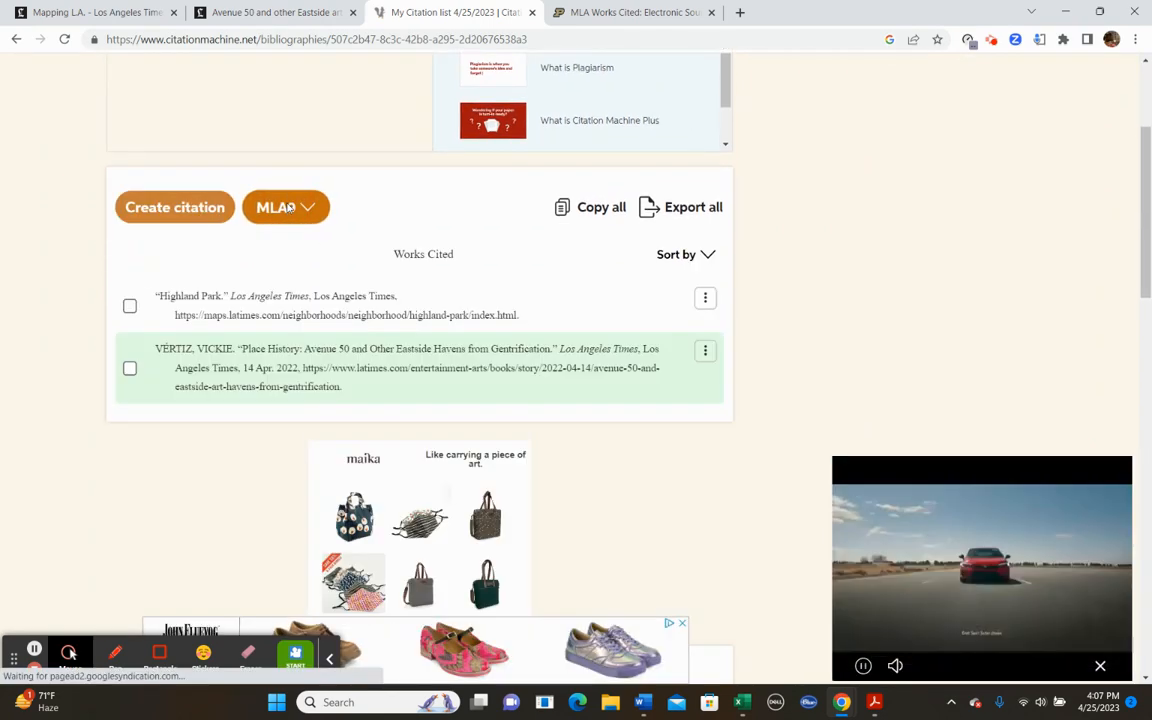
{"action": "mouse_move", "coordinate": [431, 320]}
{"action": "mouse_move", "coordinate": [440, 378]}
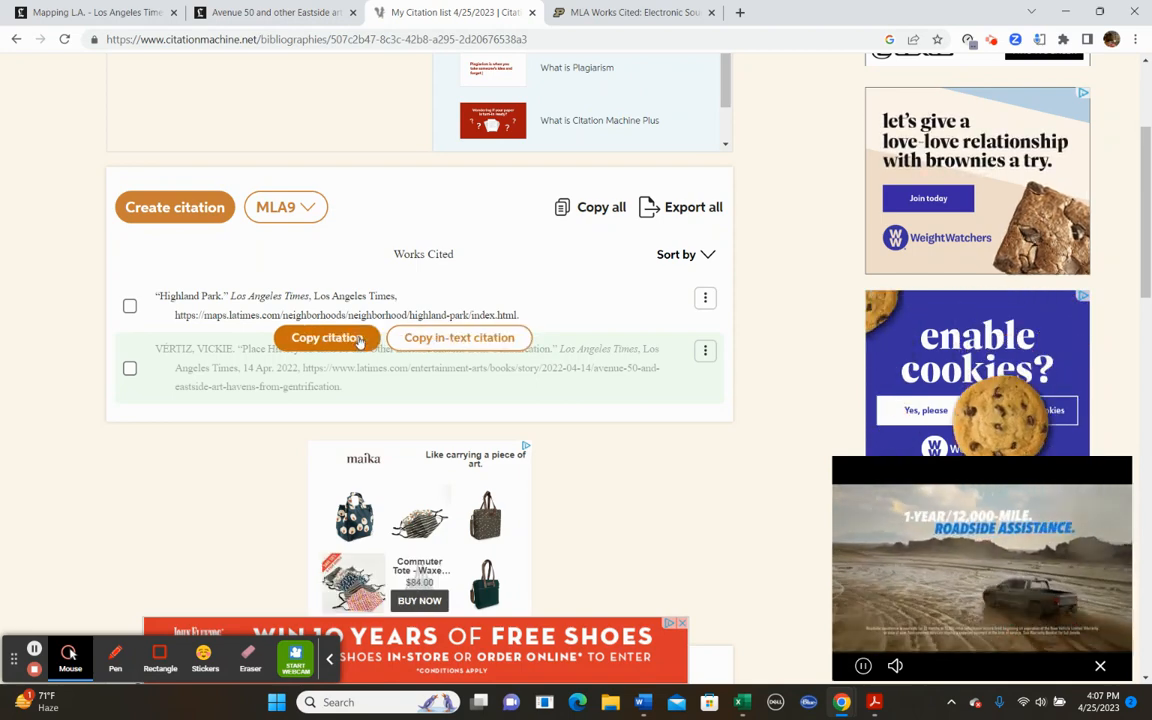
{"action": "left_click", "coordinate": [358, 340]}
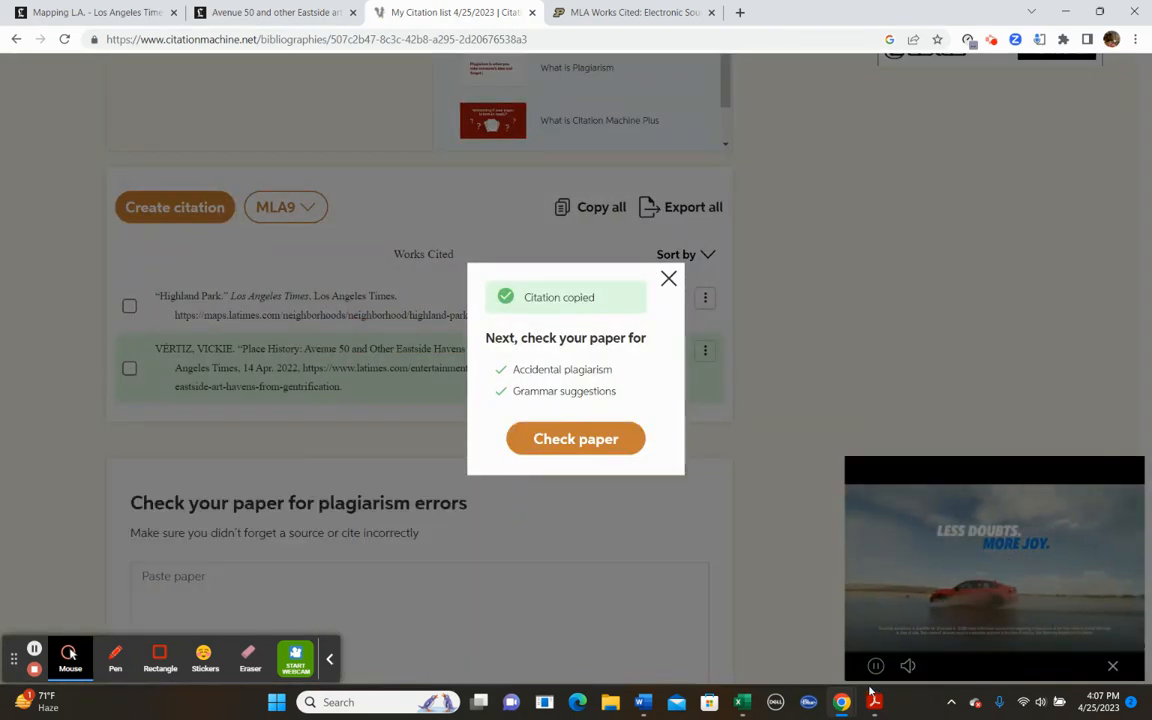
{"action": "left_click", "coordinate": [643, 702]}
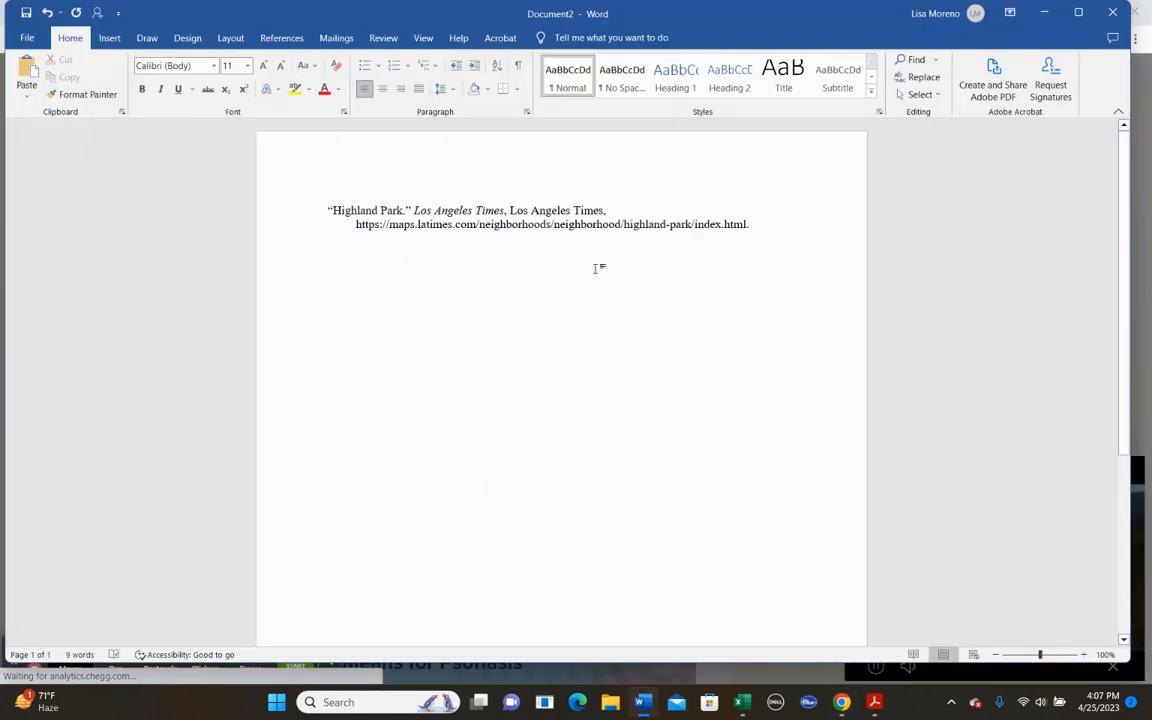
{"action": "type", "text": "VÉRTIZ, VICKIE. \"Place History: Avenue 50 and Other Eastside Havens from Gentrification.\" Los Angeles Times, Los Angeles Times, 14 Apr. 2022, https://www.latimes.com/entertainment-arts/books/story/2022-04-14/avenue-50-and-eastside-art-havens-from-gentrification."}
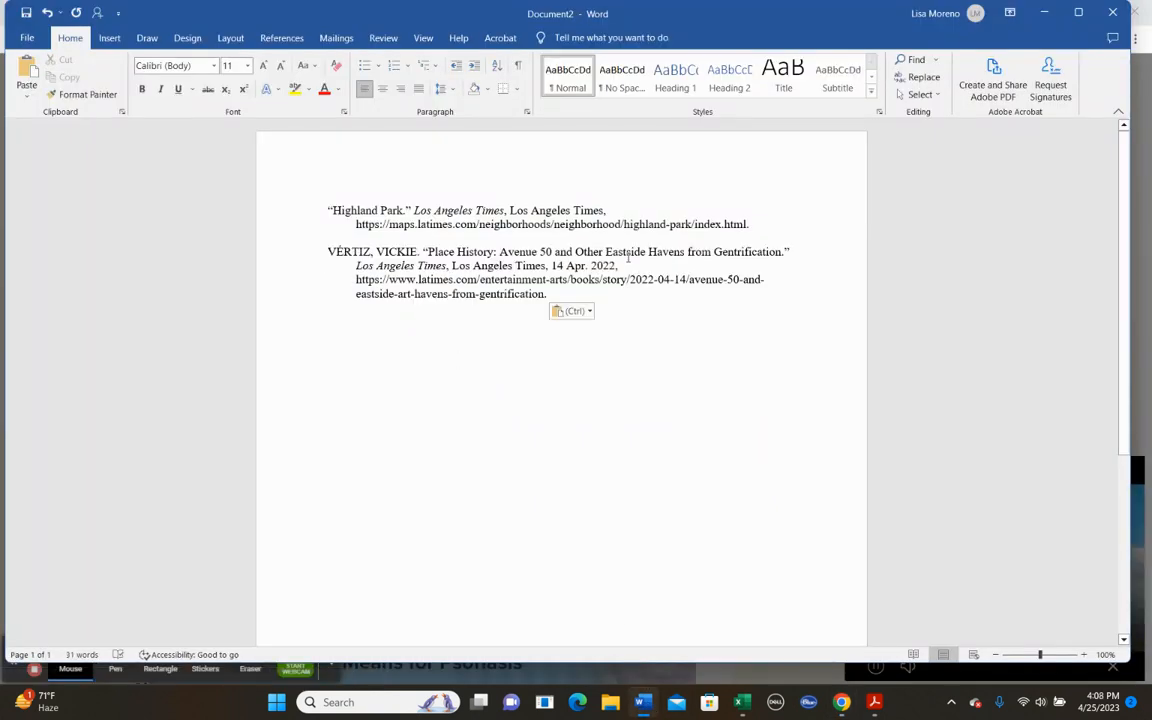
Retype the author's last name in the Avenue 50 citation with only its first letter capitalized.
{"action": "left_click", "coordinate": [371, 252]}
{"action": "key", "text": "BackSpace"}
{"action": "key", "text": "BackSpace"}
{"action": "key", "text": "BackSpace"}
{"action": "key", "text": "BackSpace"}
{"action": "key", "text": "BackSpace"}
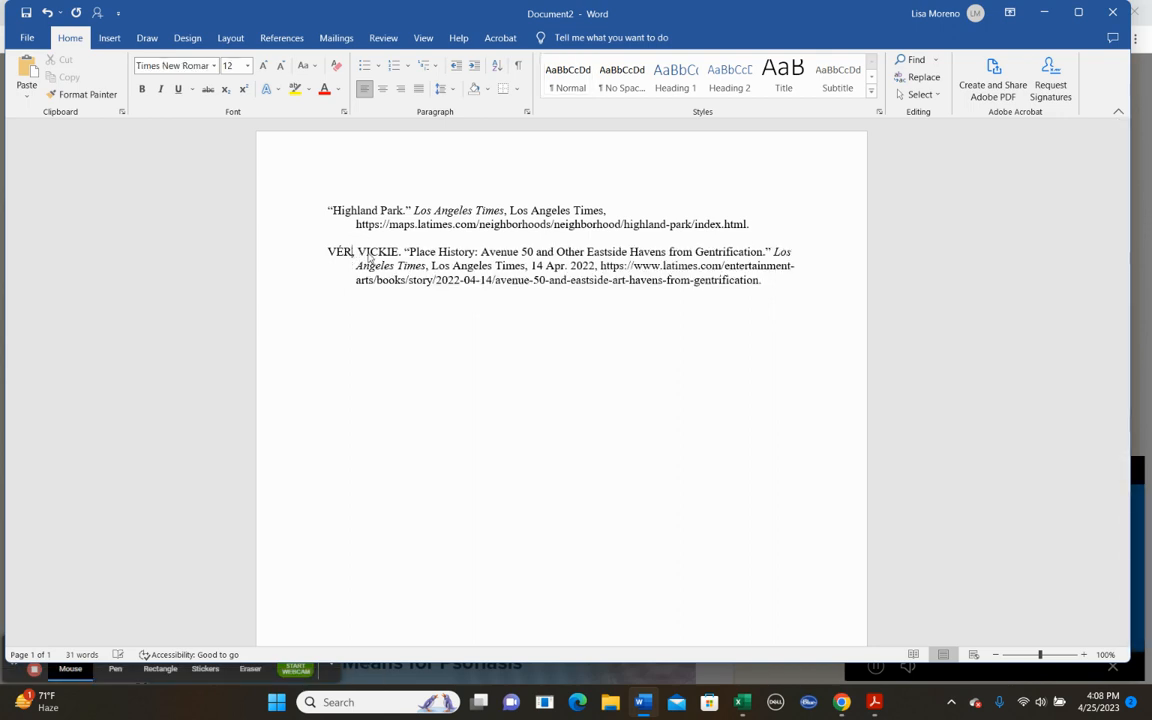
{"action": "type", "text": "eritz"}
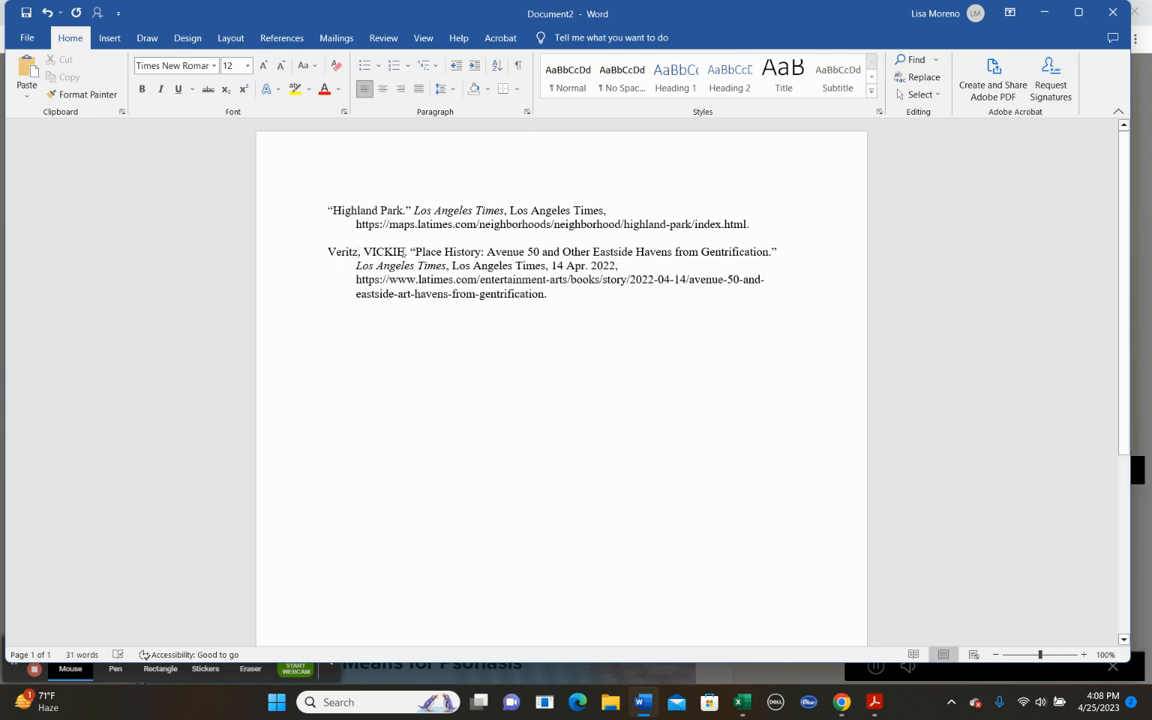
Retype the author's first name in the Avenue 50 citation with only its first letter capitalized, keeping the period after it.
{"action": "left_click", "coordinate": [403, 254]}
{"action": "key", "text": "BackSpace"}
{"action": "key", "text": "BackSpace"}
{"action": "key", "text": "BackSpace"}
{"action": "key", "text": "BackSpace"}
{"action": "key", "text": "BackSpace"}
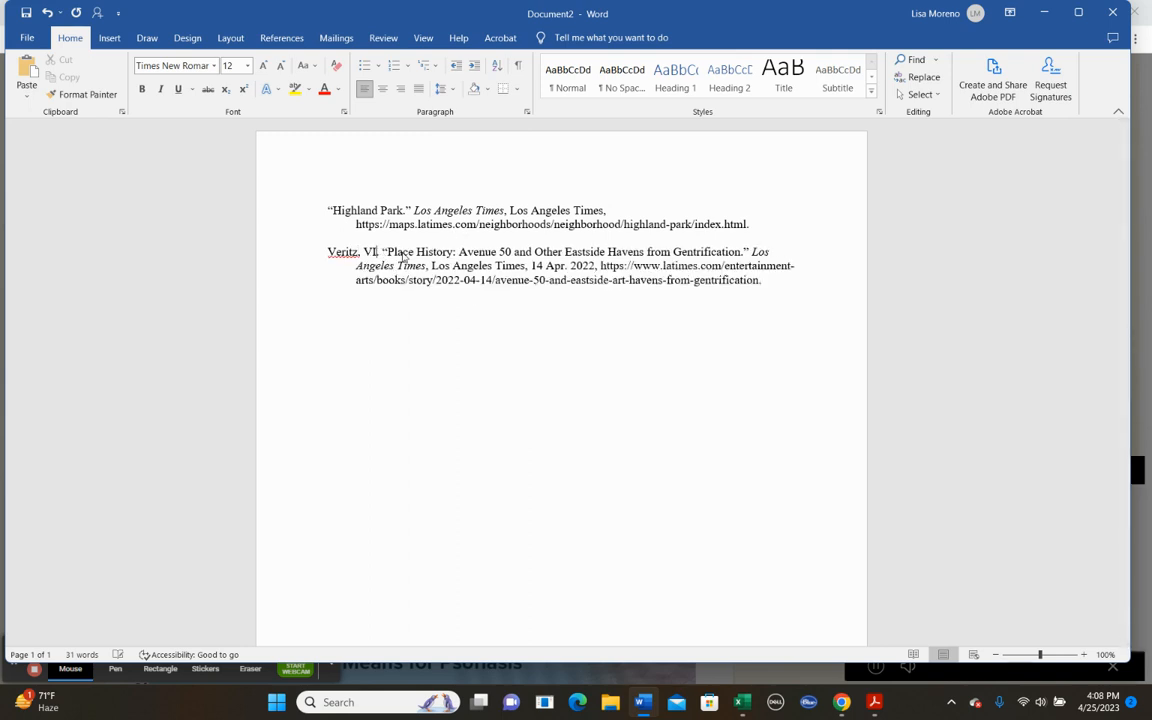
{"action": "type", "text": "ic"}
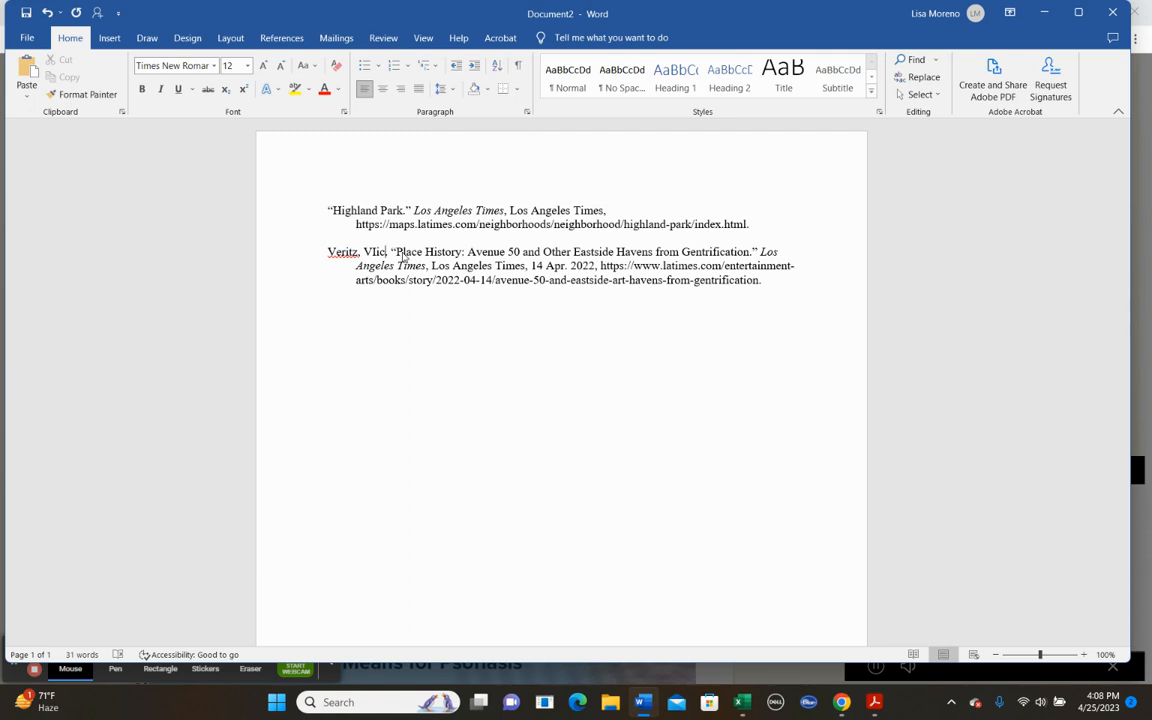
{"action": "key", "text": "BackSpace"}
{"action": "key", "text": "BackSpace"}
{"action": "key", "text": "BackSpace"}
{"action": "type", "text": "ickie"}
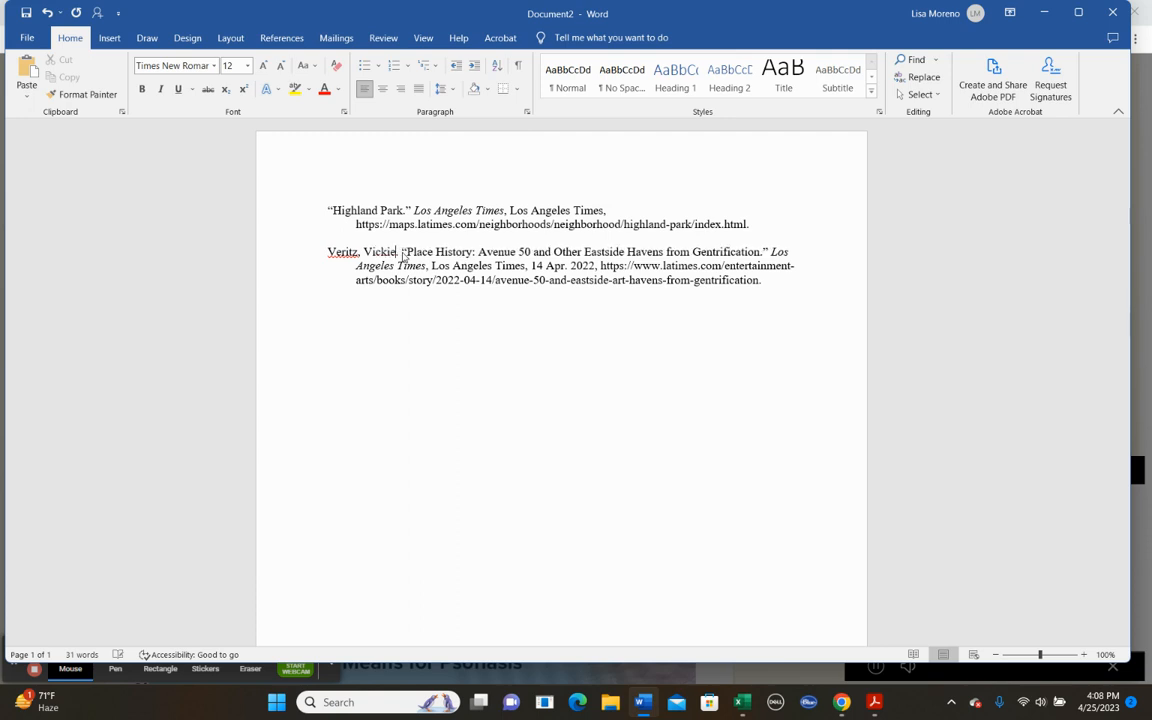
{"action": "type", "text": "."}
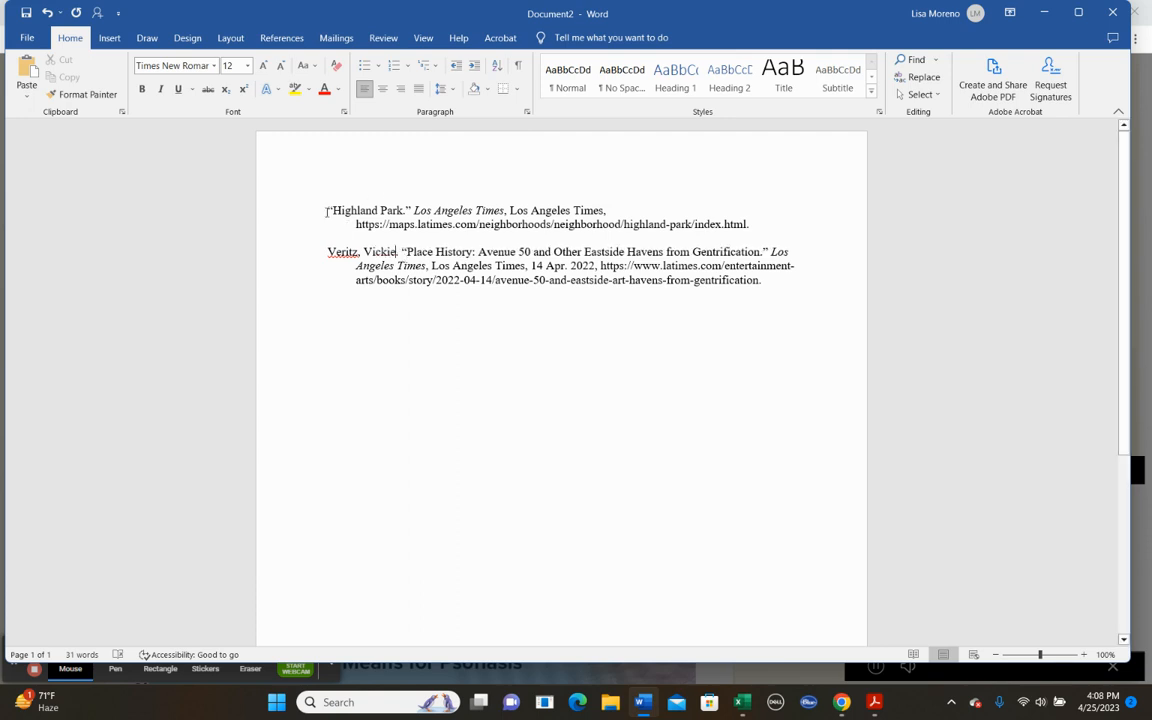
{"action": "type", "text": "."}
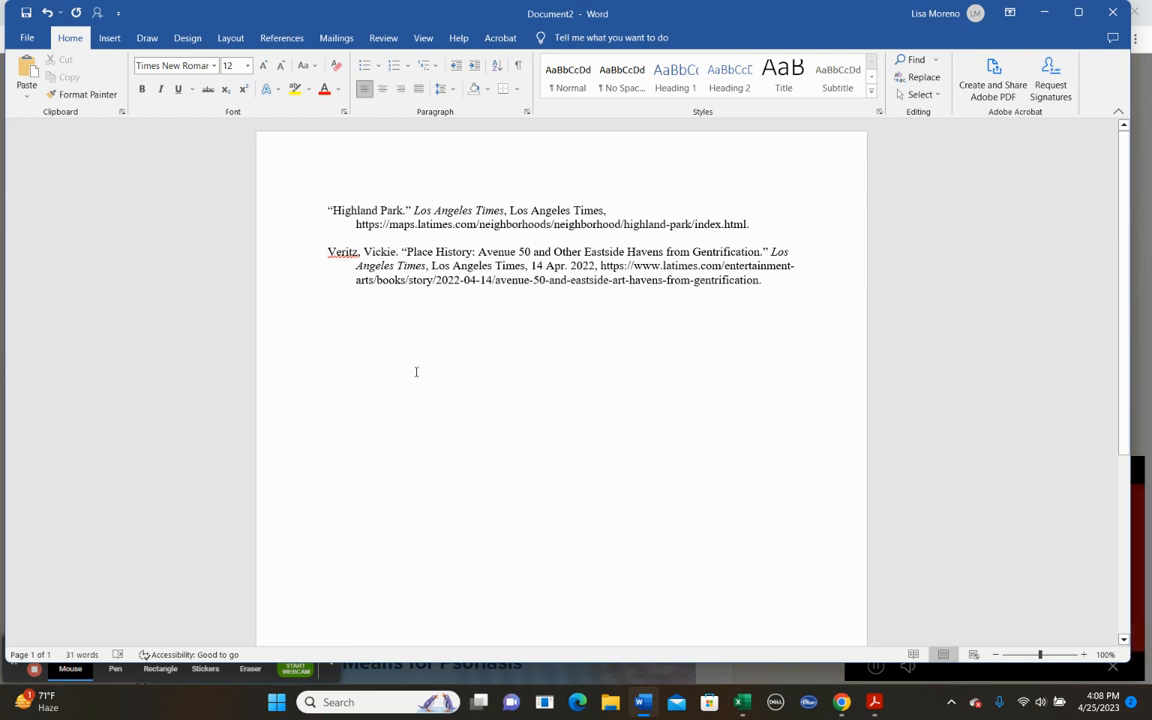
{"action": "type", "text": "."}
{"action": "type", "text": "."}
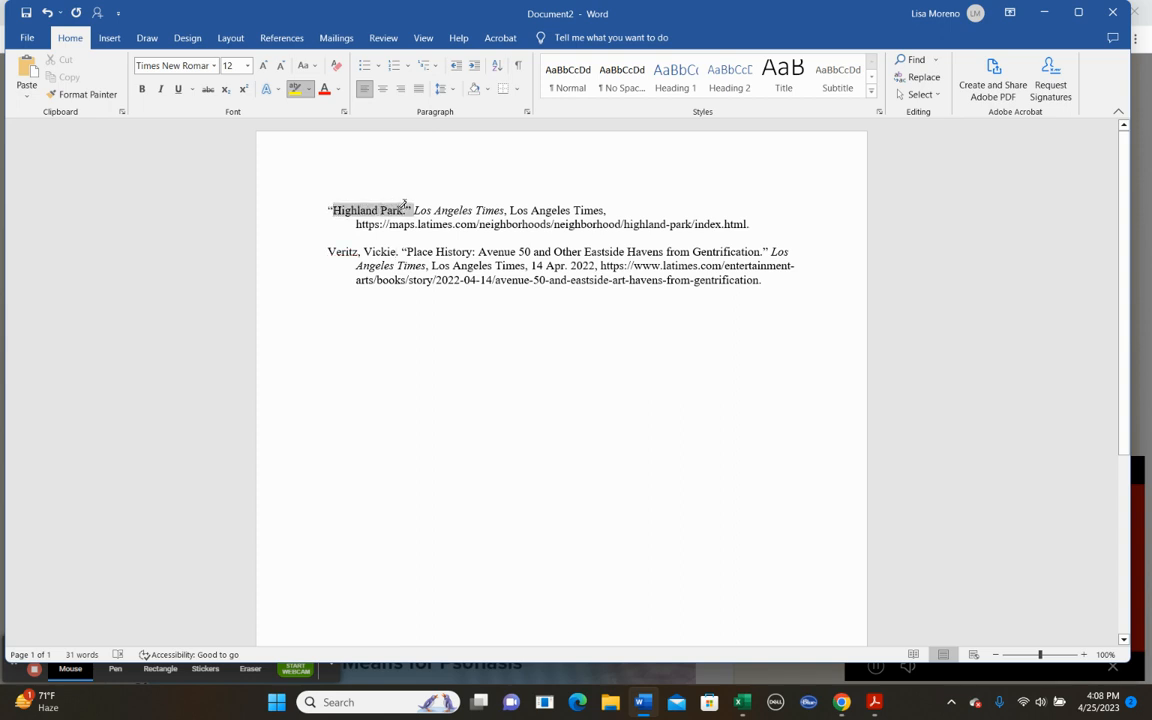
{"action": "left_click", "coordinate": [336, 243]}
{"action": "left_click", "coordinate": [314, 346]}
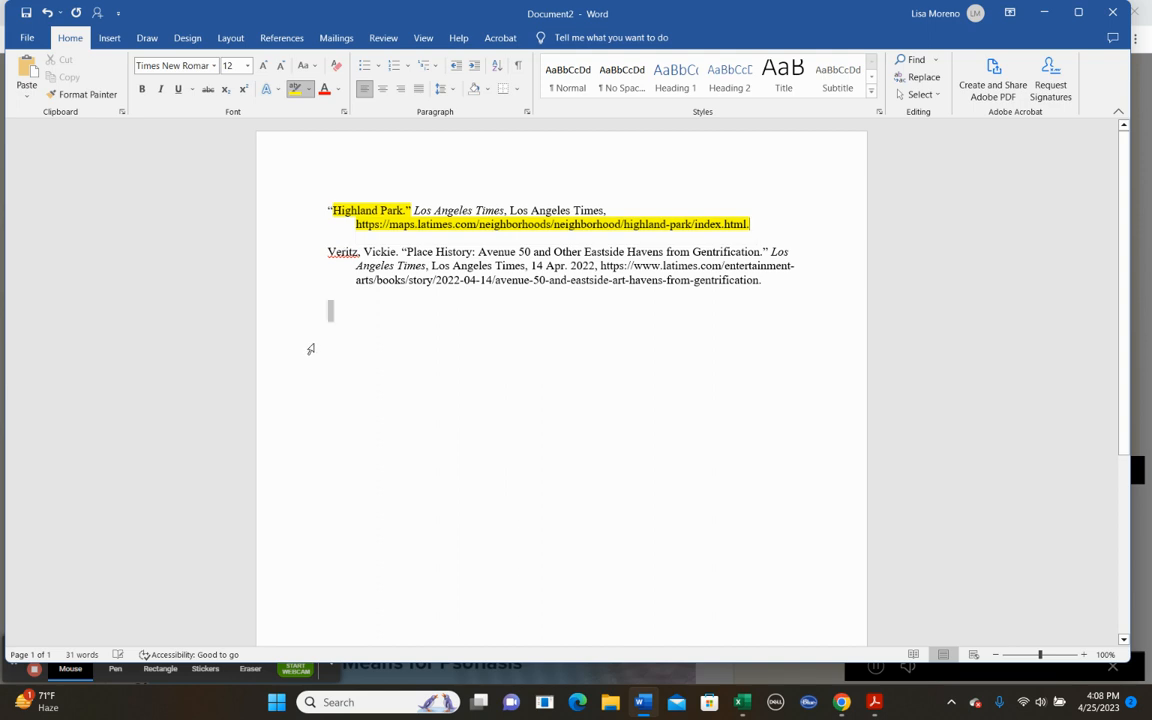
{"action": "left_click", "coordinate": [48, 12]}
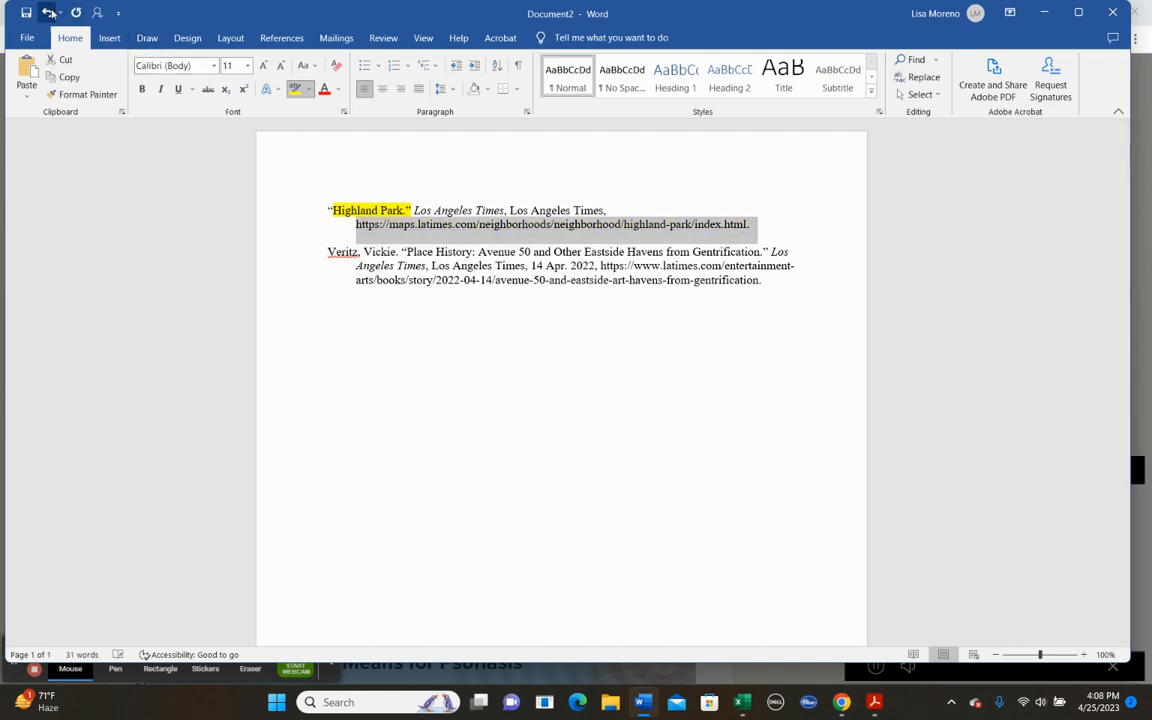
{"action": "left_click", "coordinate": [48, 12]}
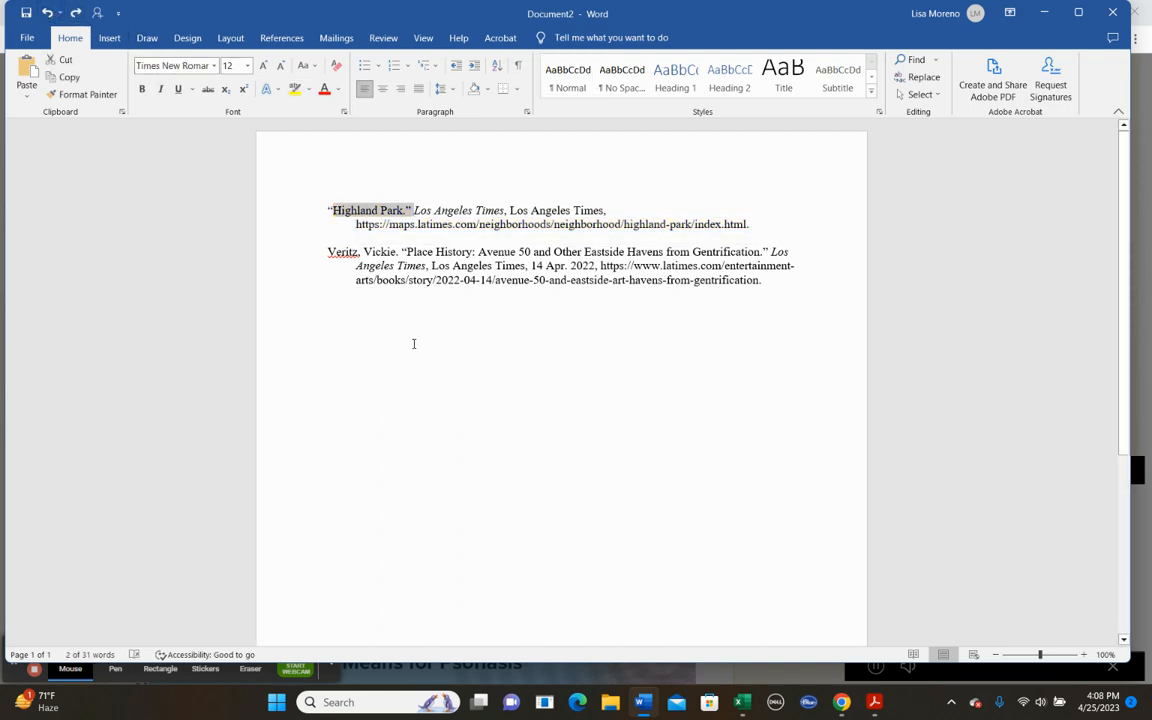
Highlight the title "Highland Park." and the author's last name at the start of the Avenue 50 citation in yellow.
{"action": "left_click", "coordinate": [291, 90]}
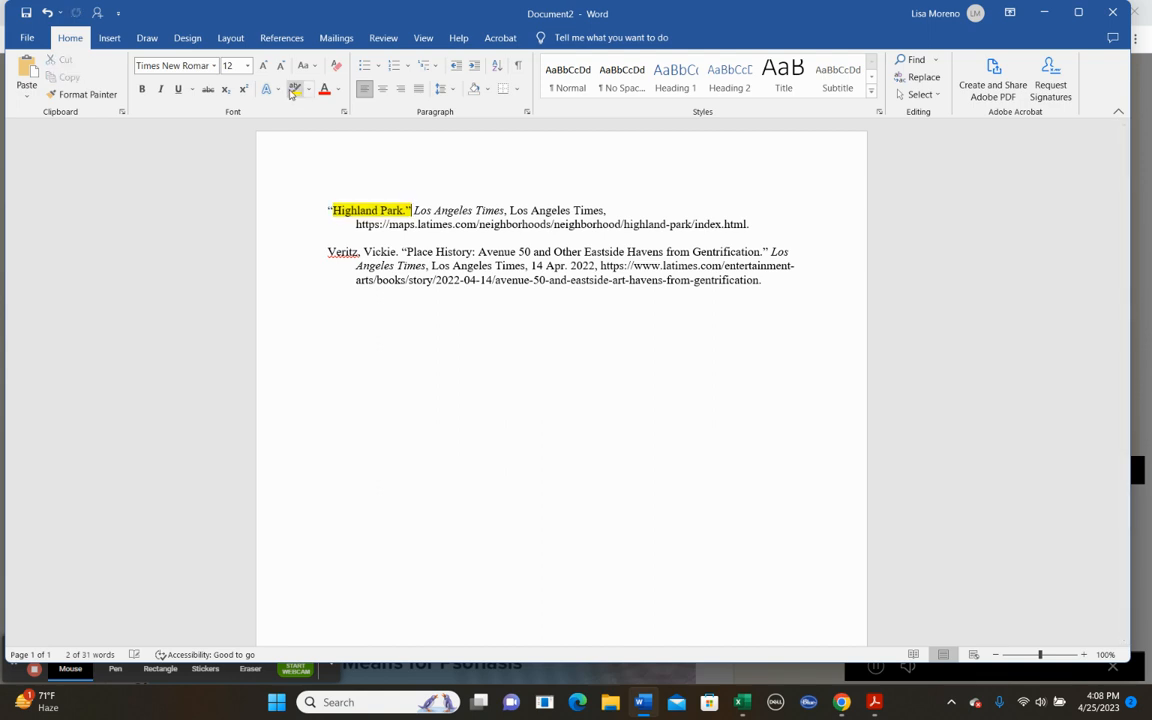
{"action": "left_click", "coordinate": [325, 403]}
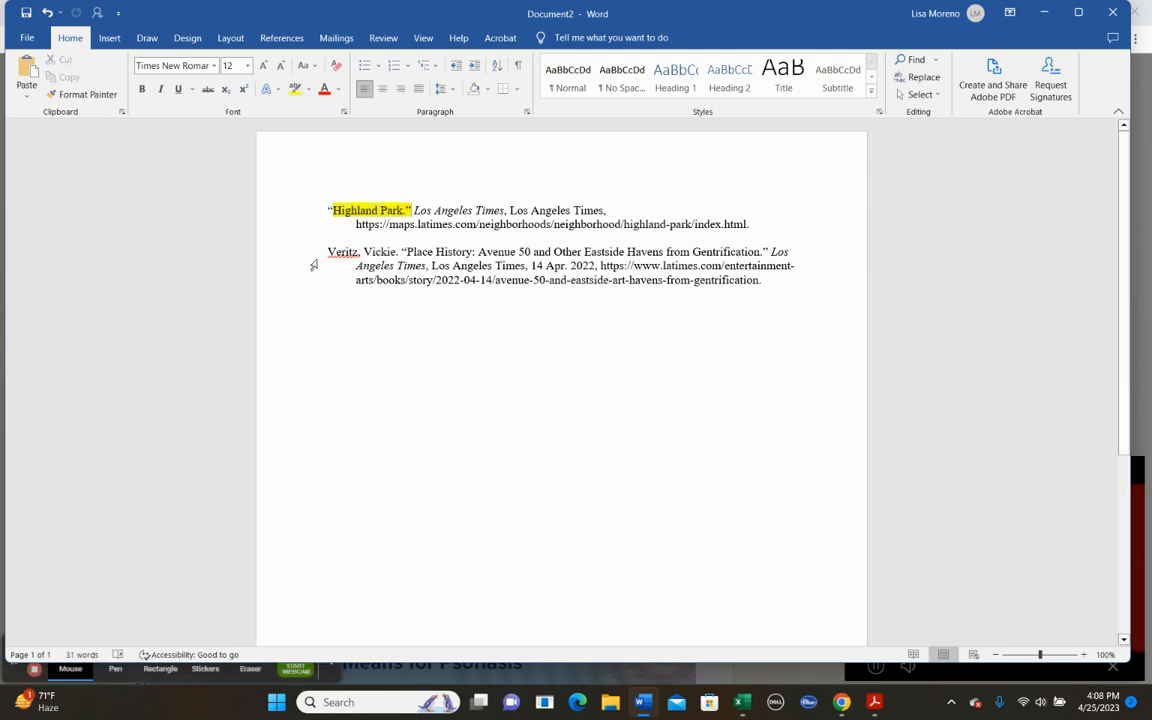
{"action": "left_click", "coordinate": [295, 89]}
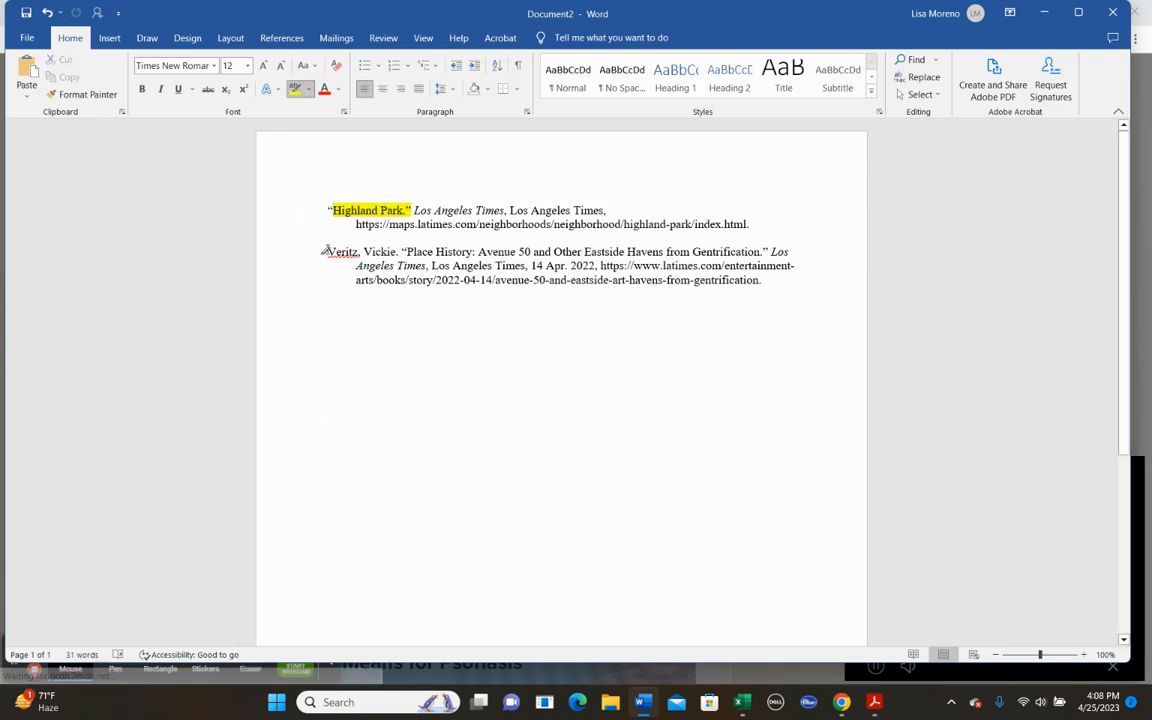
{"action": "left_click_drag", "start_coordinate": [327, 252], "coordinate": [344, 251]}
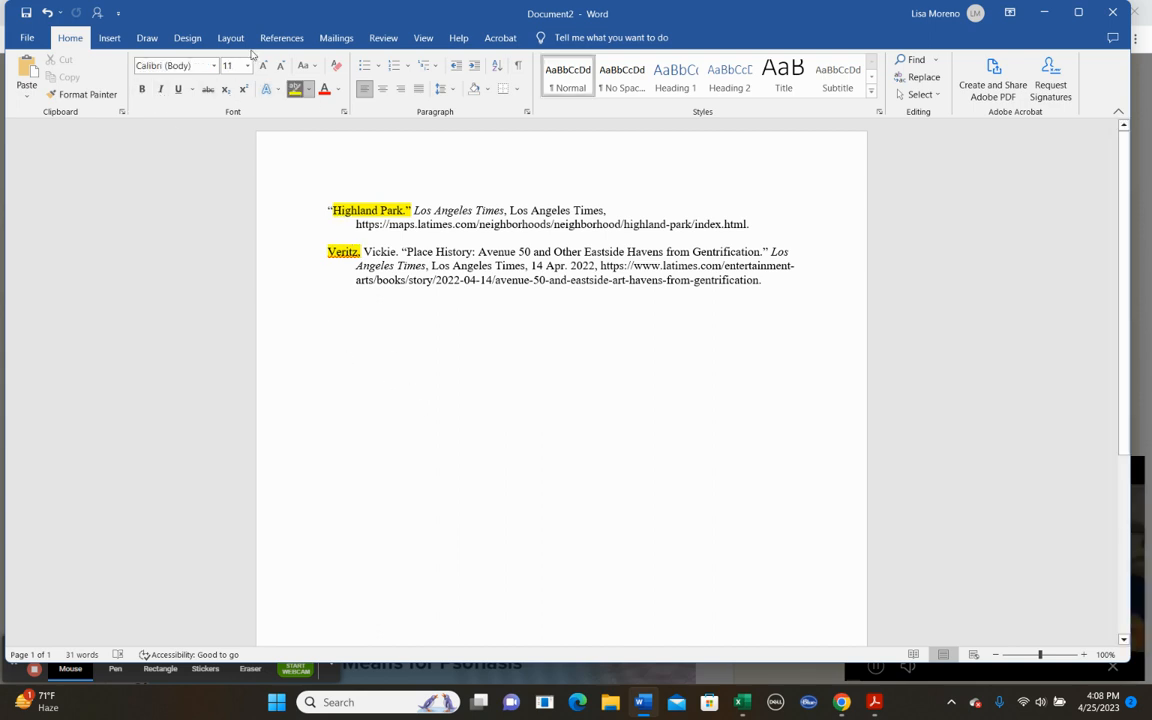
Stop highlighting and add parenthetical in-text citations for Highland Park and the Avenue 50 author's last name below the two entries.
{"action": "left_click", "coordinate": [306, 90]}
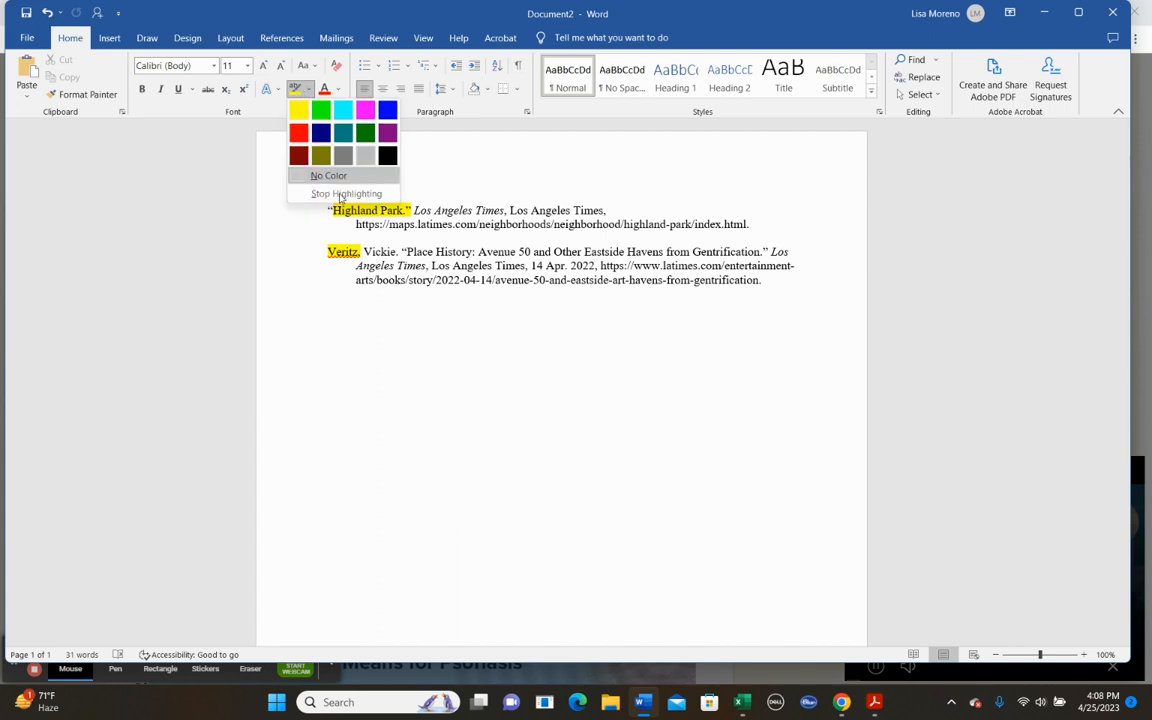
{"action": "left_click", "coordinate": [345, 198]}
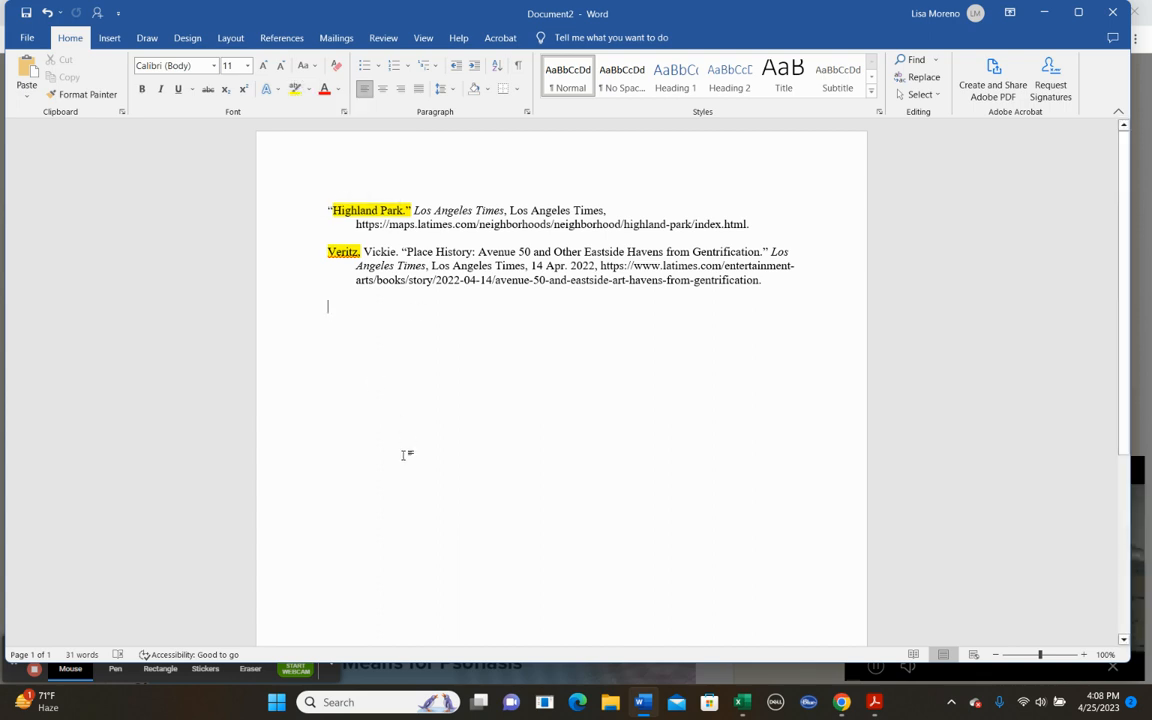
{"action": "type", "text": "(“H"}
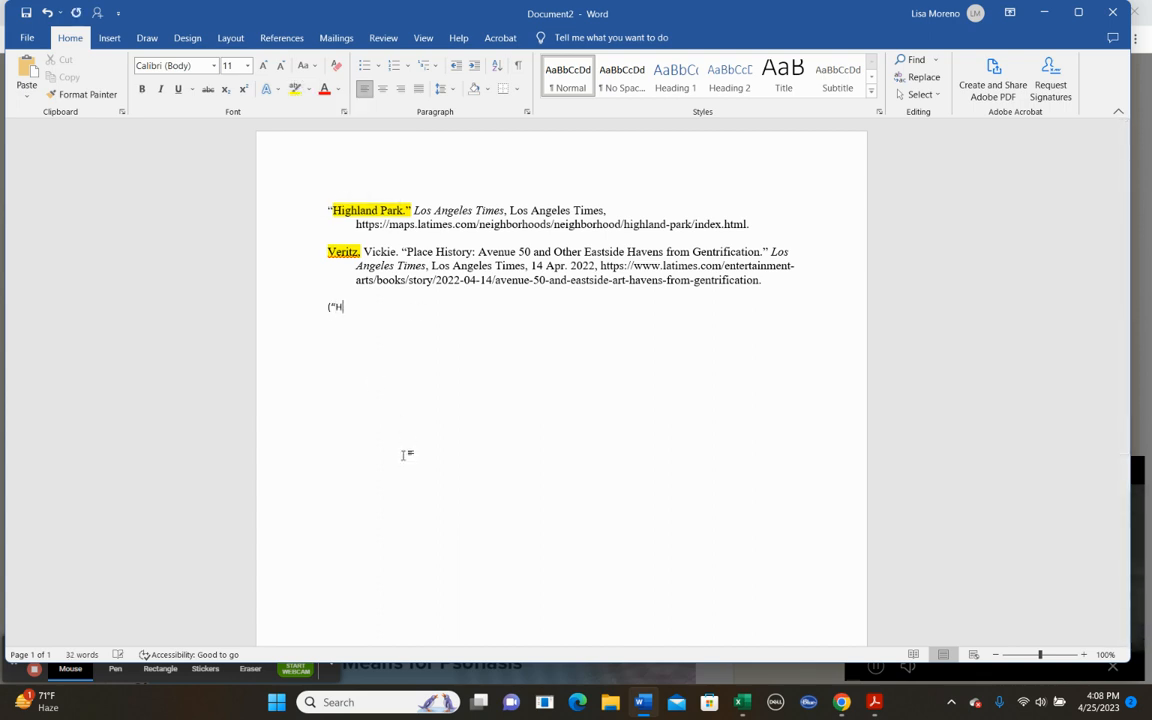
{"action": "type", "text": "ighland Park)"}
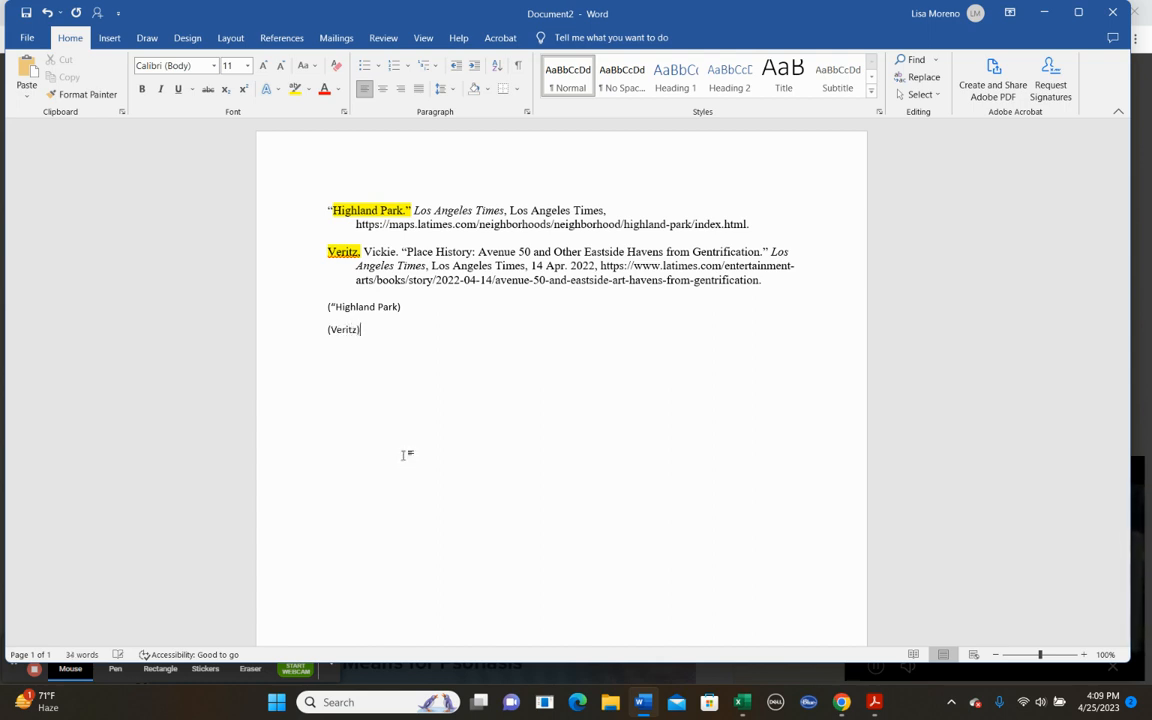
Delete both parenthetical in-text citations below the works cited entries.
{"action": "left_click", "coordinate": [300, 311], "text": "shift"}
{"action": "key", "text": "Delete"}
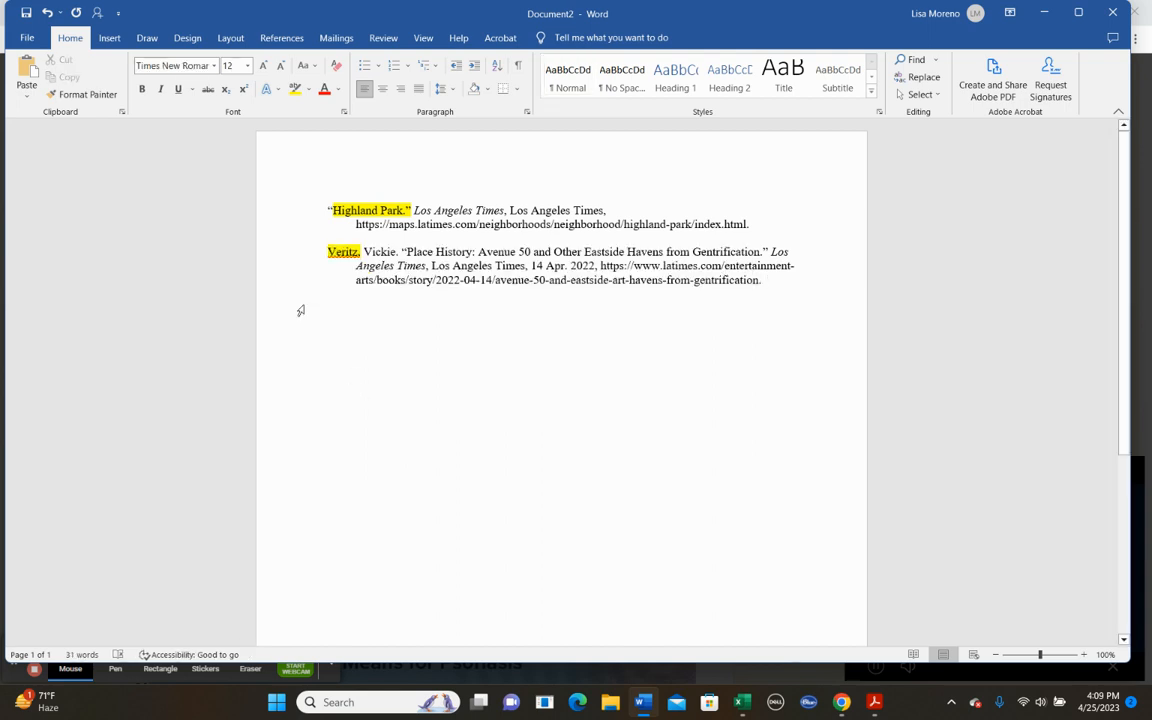
Switch to Chrome and review Purdue OWL's MLA electronic sources guide, including the citation format, web page examples and note on URLs.
{"action": "mouse_move", "coordinate": [841, 702]}
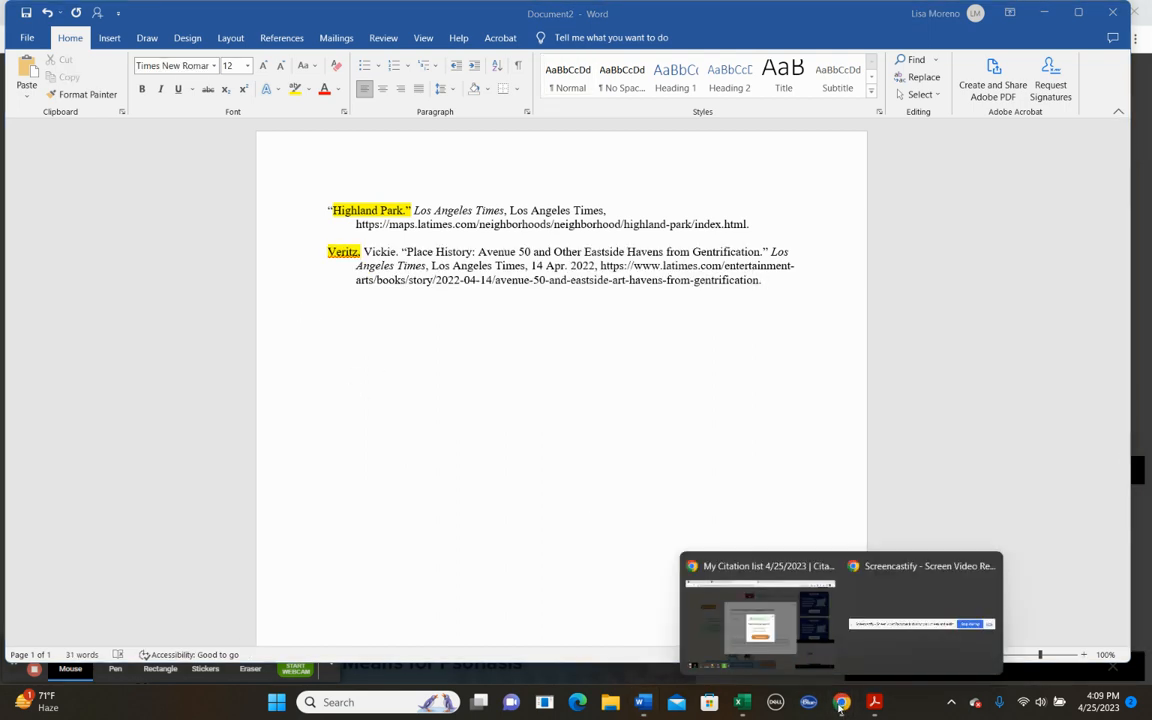
{"action": "left_click", "coordinate": [791, 645]}
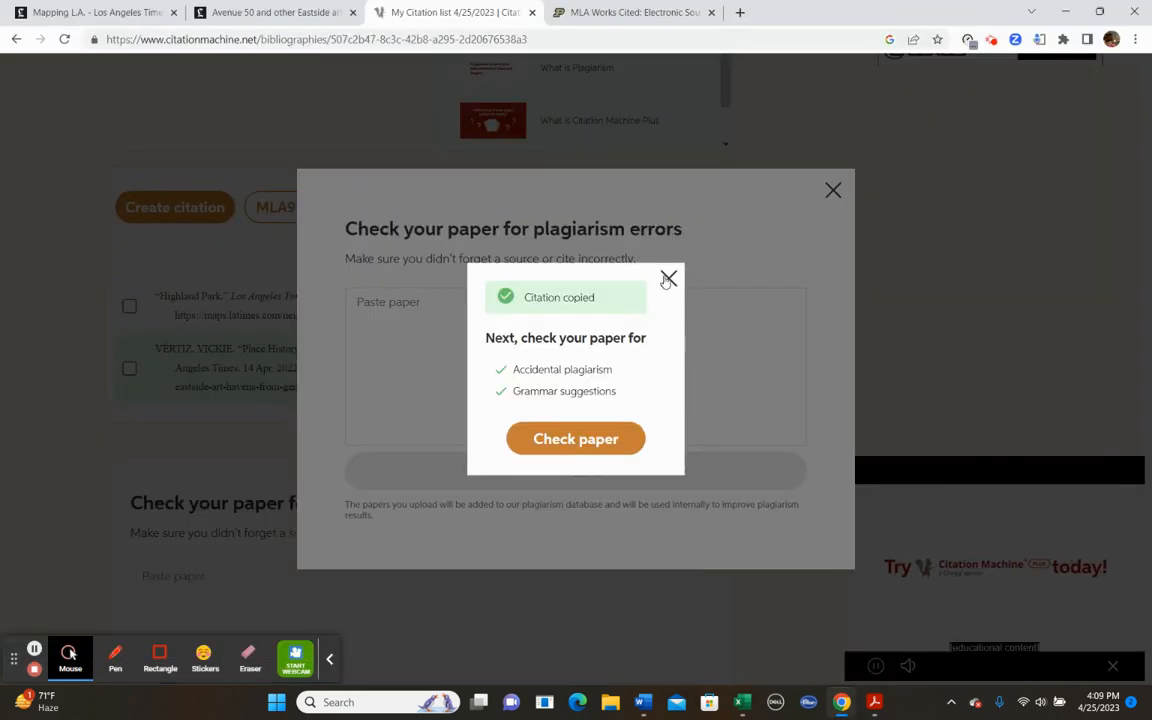
{"action": "left_click", "coordinate": [592, 13]}
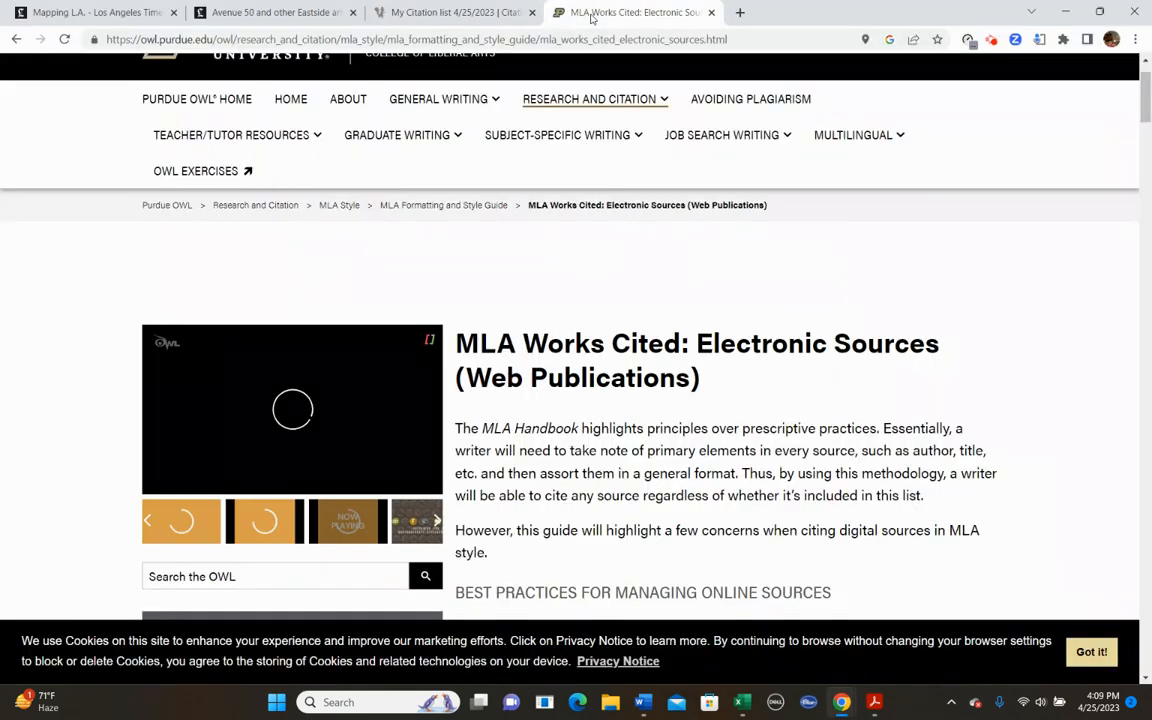
{"action": "scroll", "coordinate": [470, 200], "scroll_direction": "up", "scroll_amount": 1}
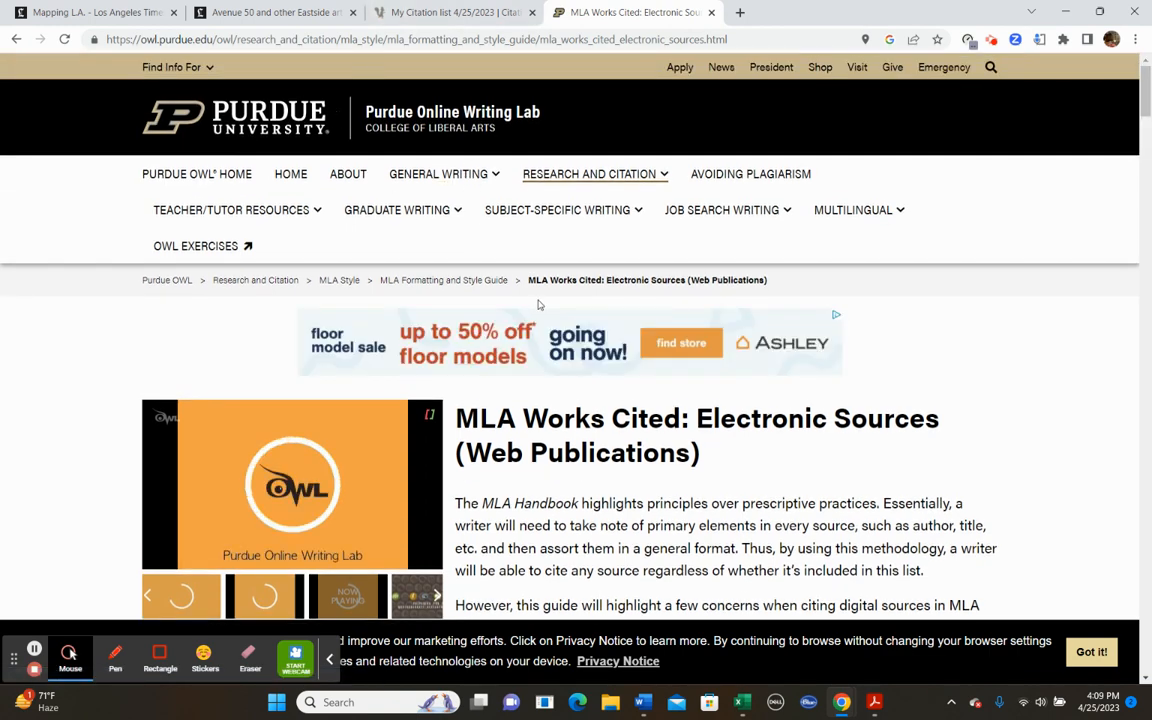
{"action": "scroll", "coordinate": [538, 304], "scroll_direction": "down", "scroll_amount": 3}
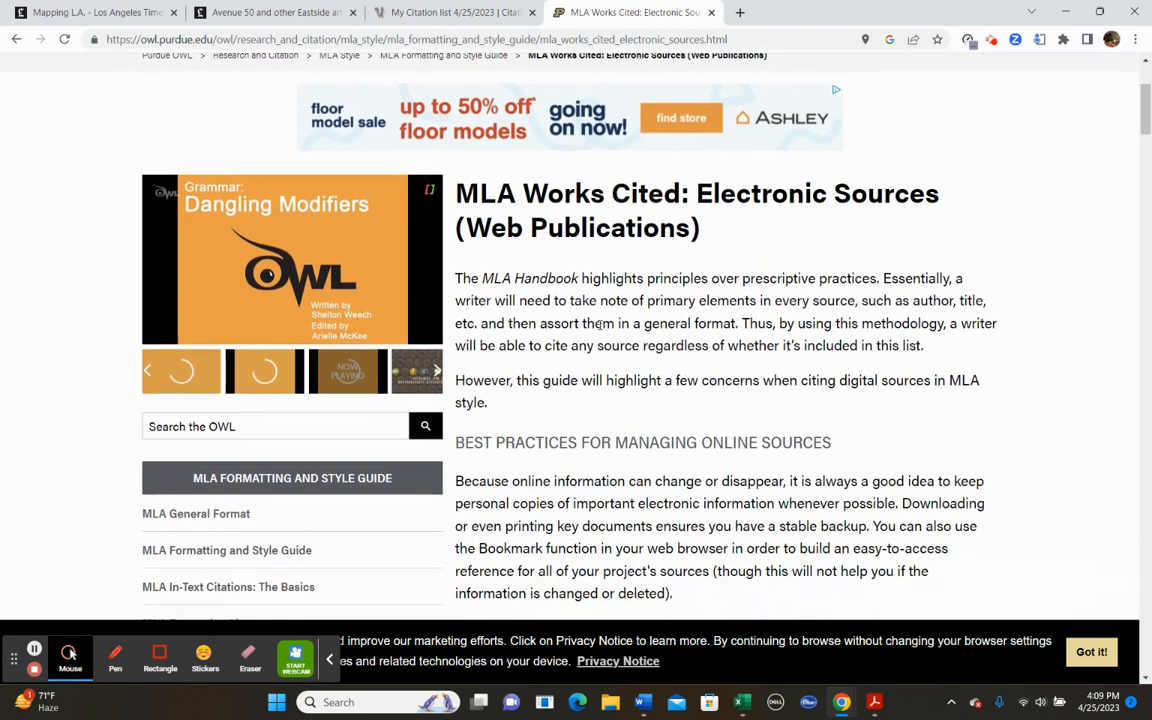
{"action": "scroll", "coordinate": [600, 323], "scroll_direction": "down", "scroll_amount": 2}
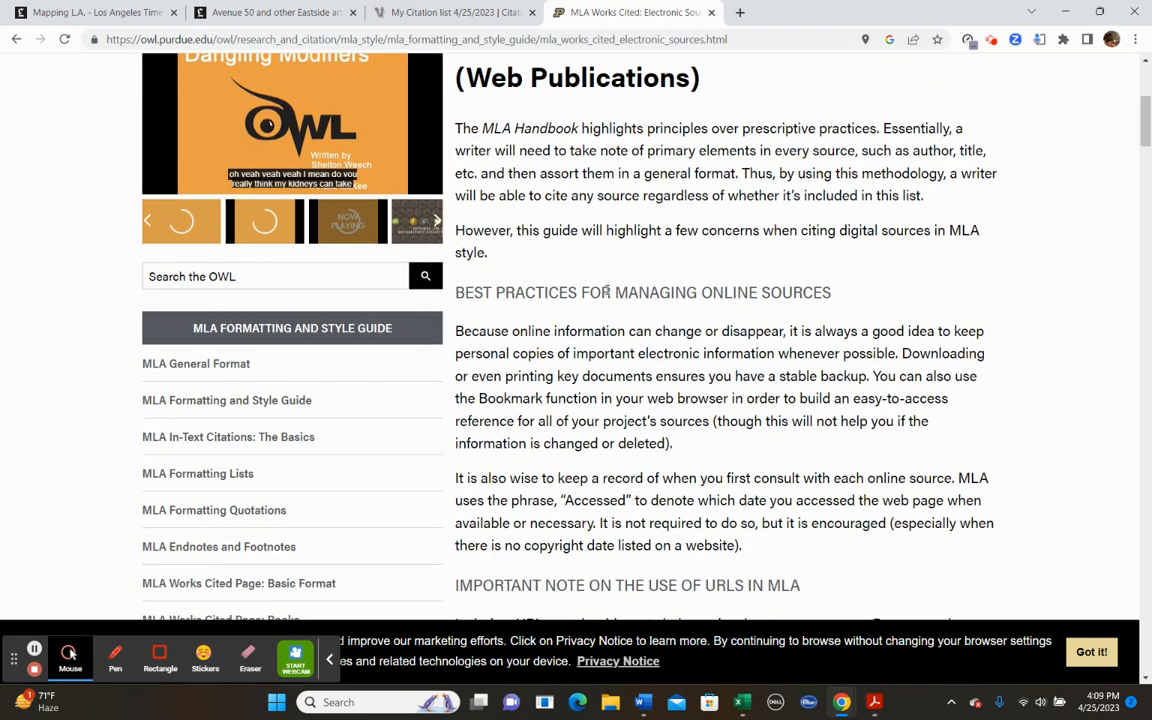
{"action": "scroll", "coordinate": [606, 289], "scroll_direction": "down", "scroll_amount": 1}
{"action": "scroll", "coordinate": [606, 288], "scroll_direction": "down", "scroll_amount": 4}
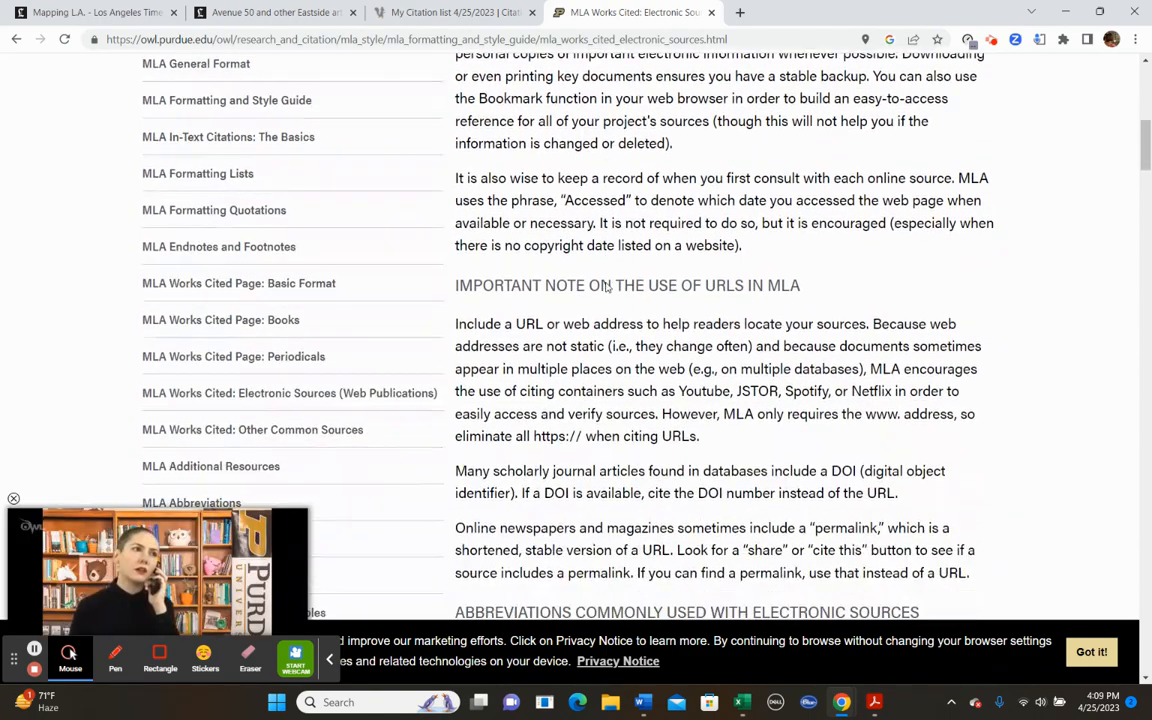
{"action": "scroll", "coordinate": [606, 289], "scroll_direction": "down", "scroll_amount": 5}
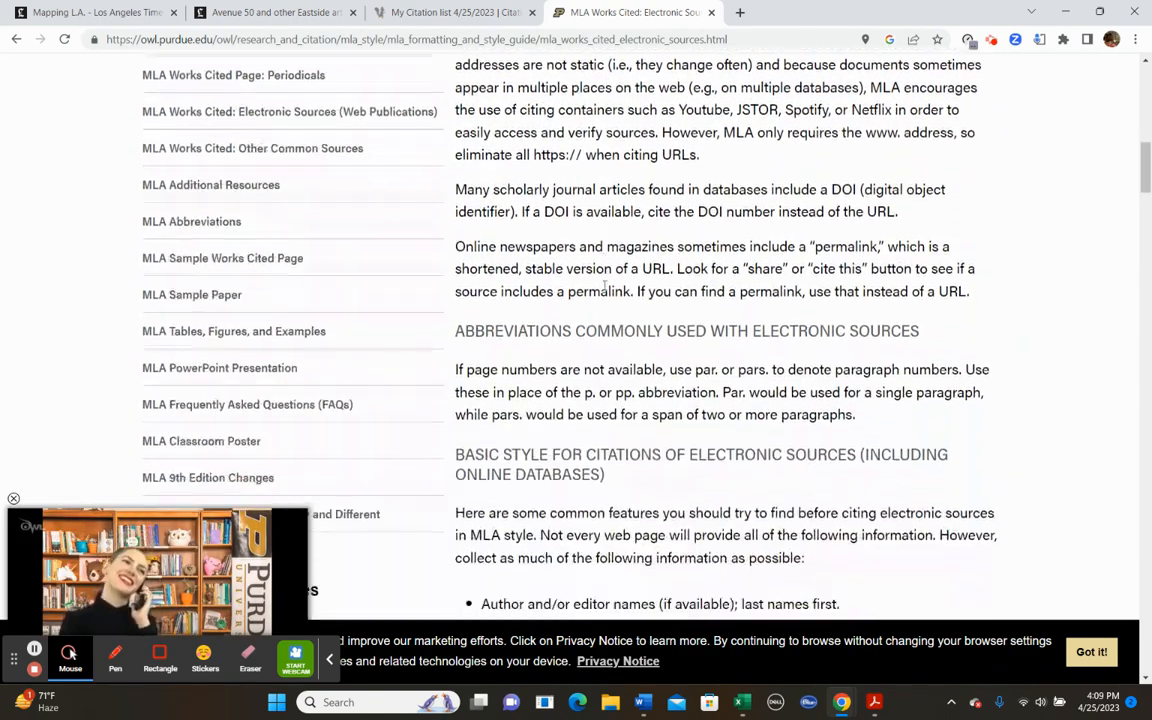
{"action": "scroll", "coordinate": [605, 291], "scroll_direction": "down", "scroll_amount": 2}
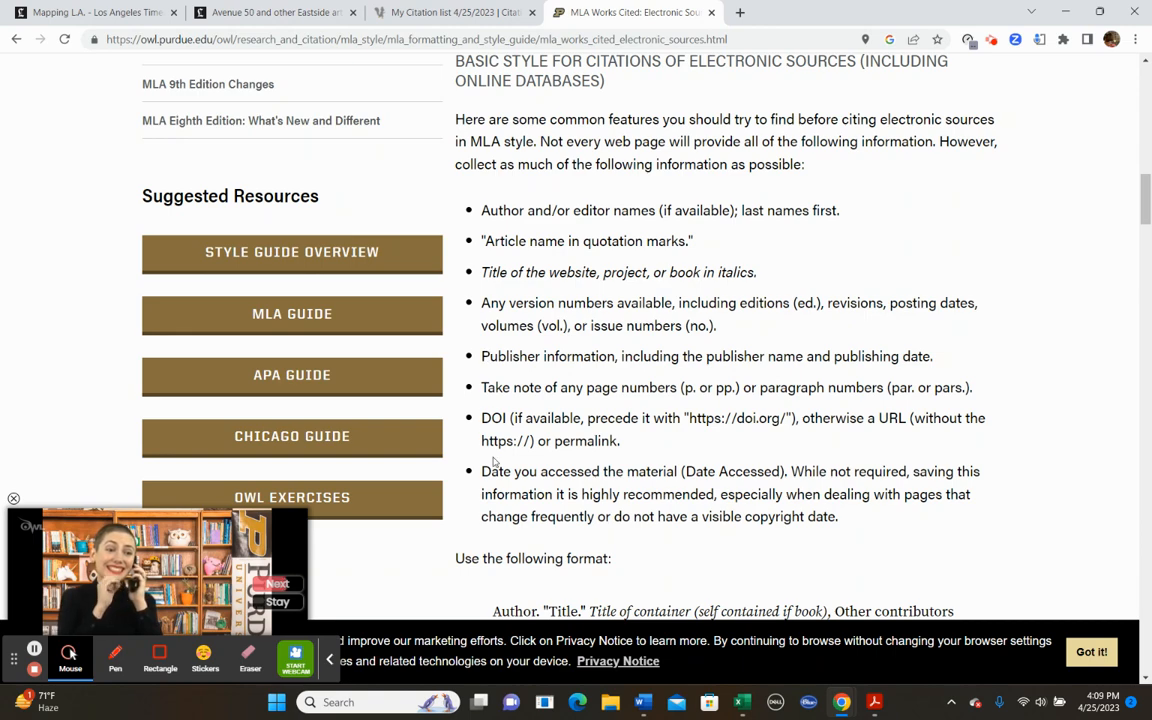
{"action": "scroll", "coordinate": [750, 421], "scroll_direction": "down", "scroll_amount": 3}
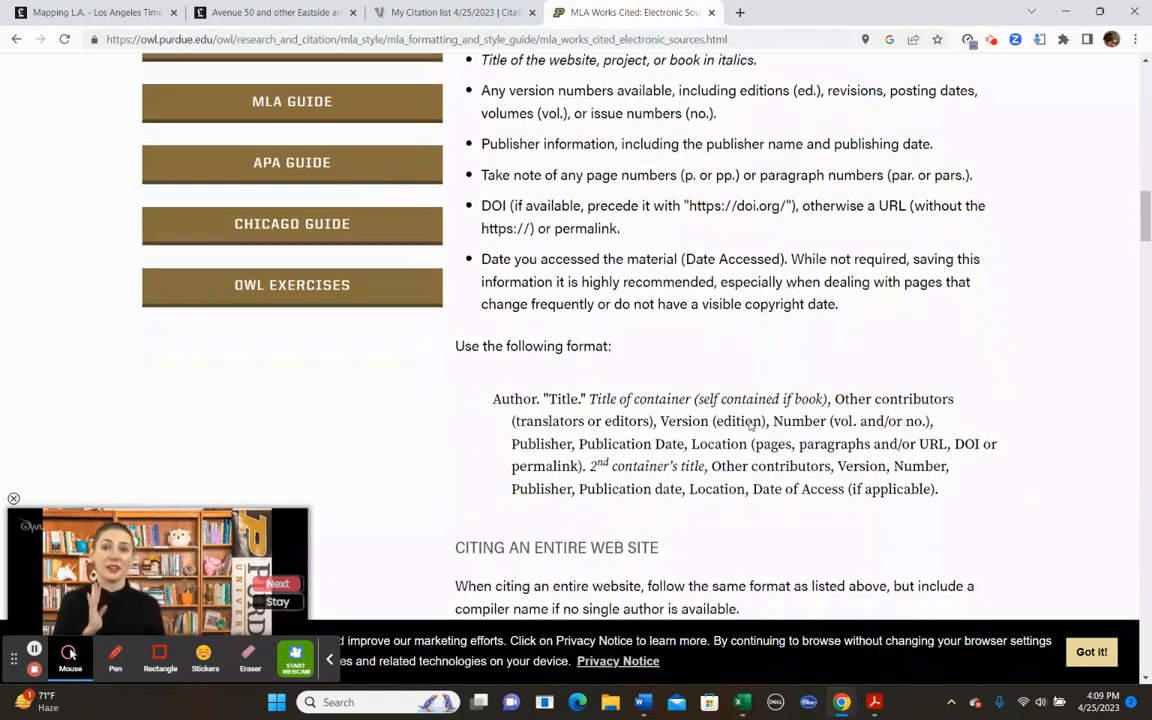
{"action": "scroll", "coordinate": [710, 306], "scroll_direction": "down", "scroll_amount": 4}
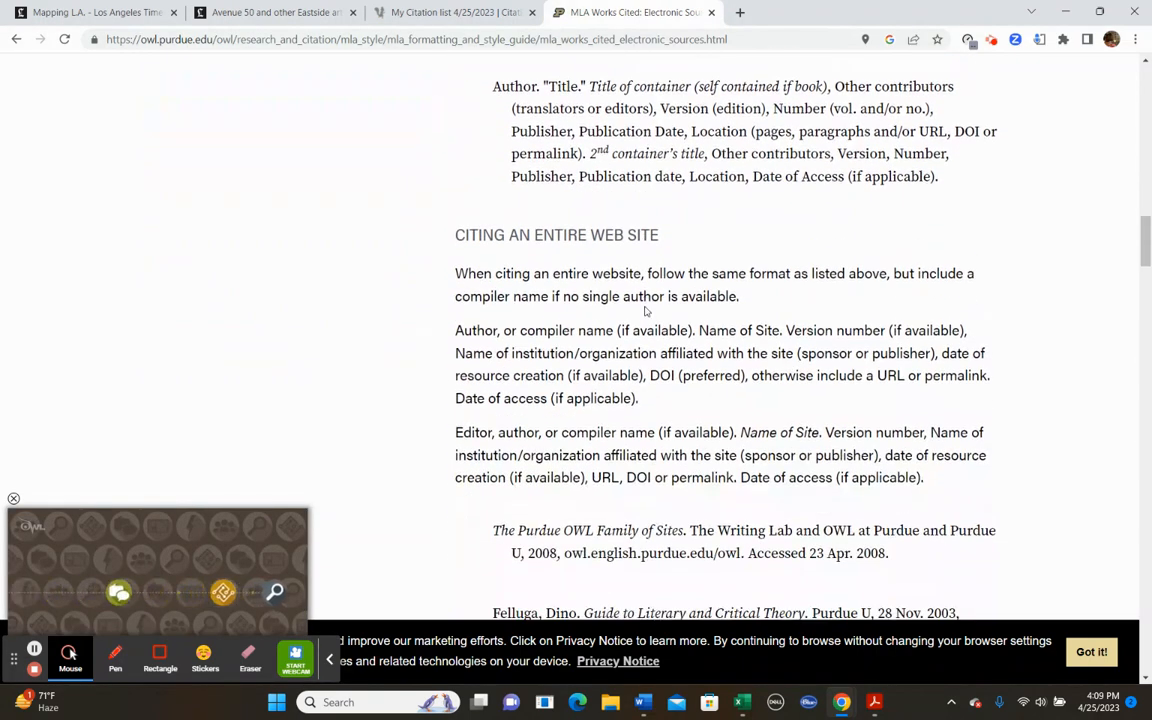
{"action": "scroll", "coordinate": [707, 303], "scroll_direction": "down", "scroll_amount": 4}
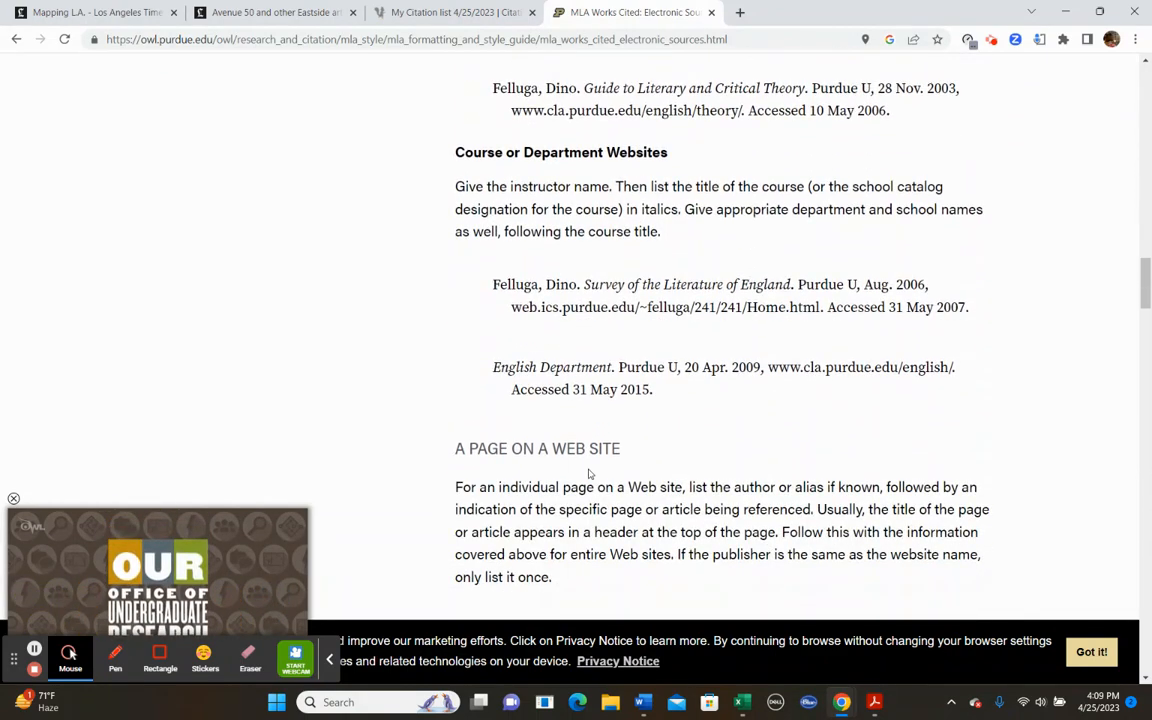
{"action": "scroll", "coordinate": [769, 432], "scroll_direction": "down", "scroll_amount": 3}
{"action": "scroll", "coordinate": [675, 493], "scroll_direction": "down", "scroll_amount": 1}
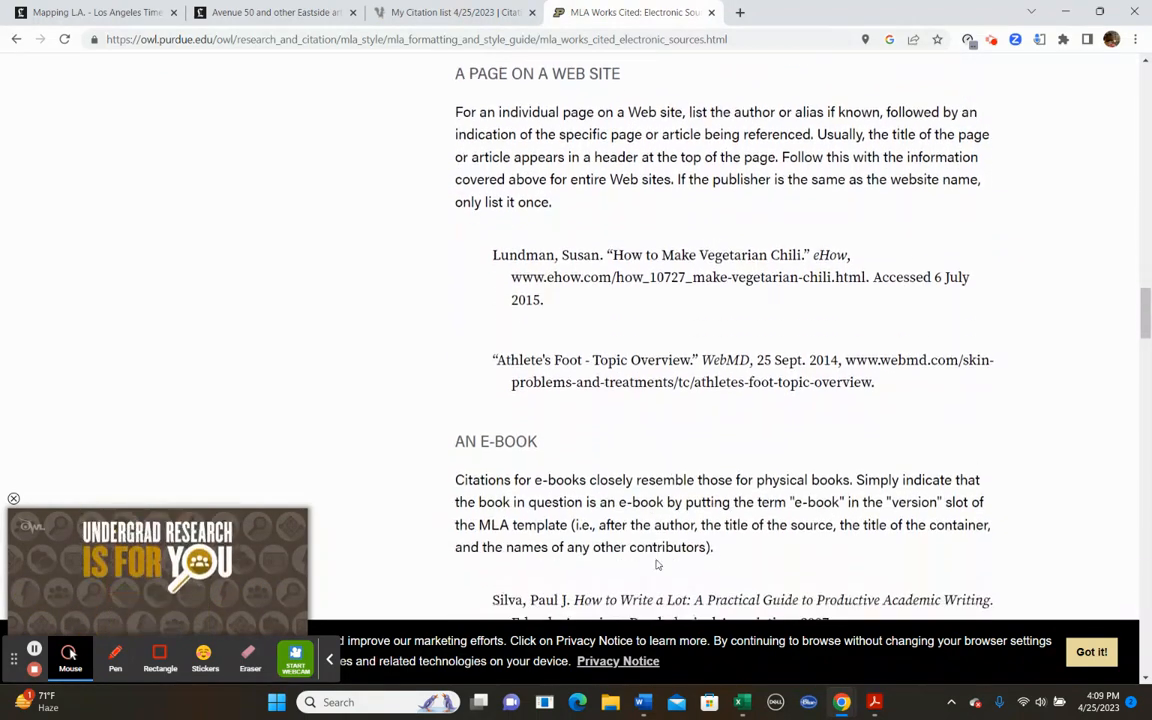
{"action": "scroll", "coordinate": [658, 563], "scroll_direction": "up", "scroll_amount": 12}
{"action": "scroll", "coordinate": [558, 172], "scroll_direction": "up", "scroll_amount": 9}
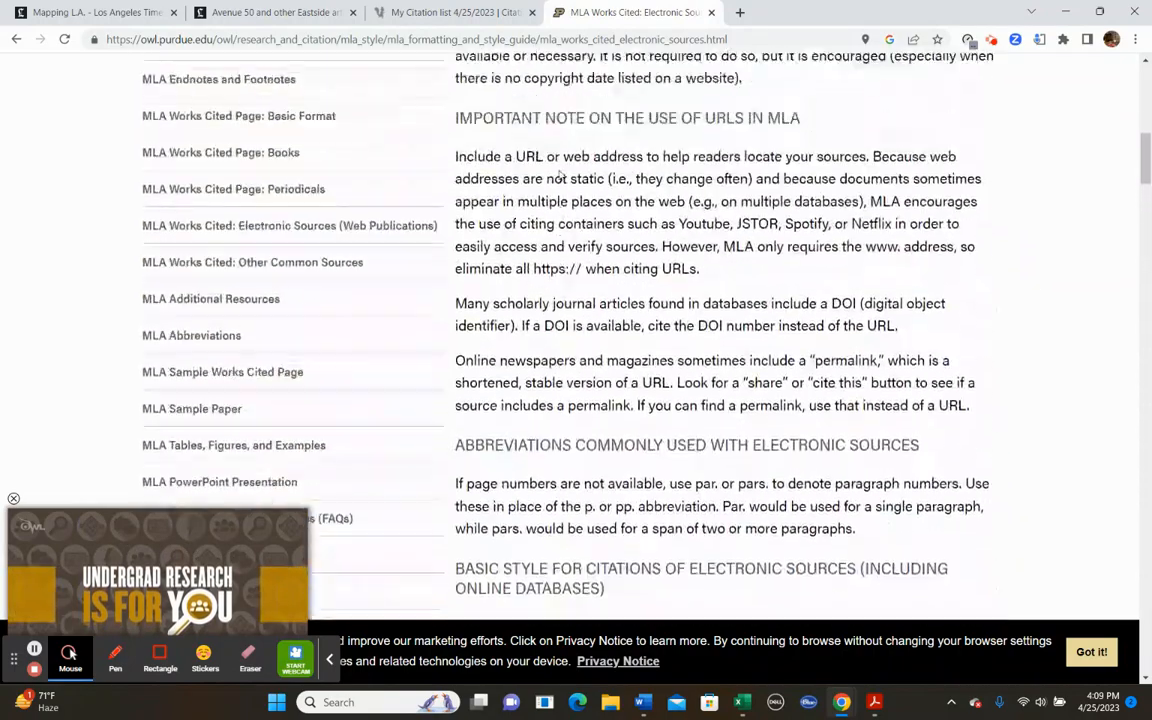
{"action": "scroll", "coordinate": [181, 170], "scroll_direction": "down", "scroll_amount": 2}
{"action": "scroll", "coordinate": [181, 170], "scroll_direction": "up", "scroll_amount": 2}
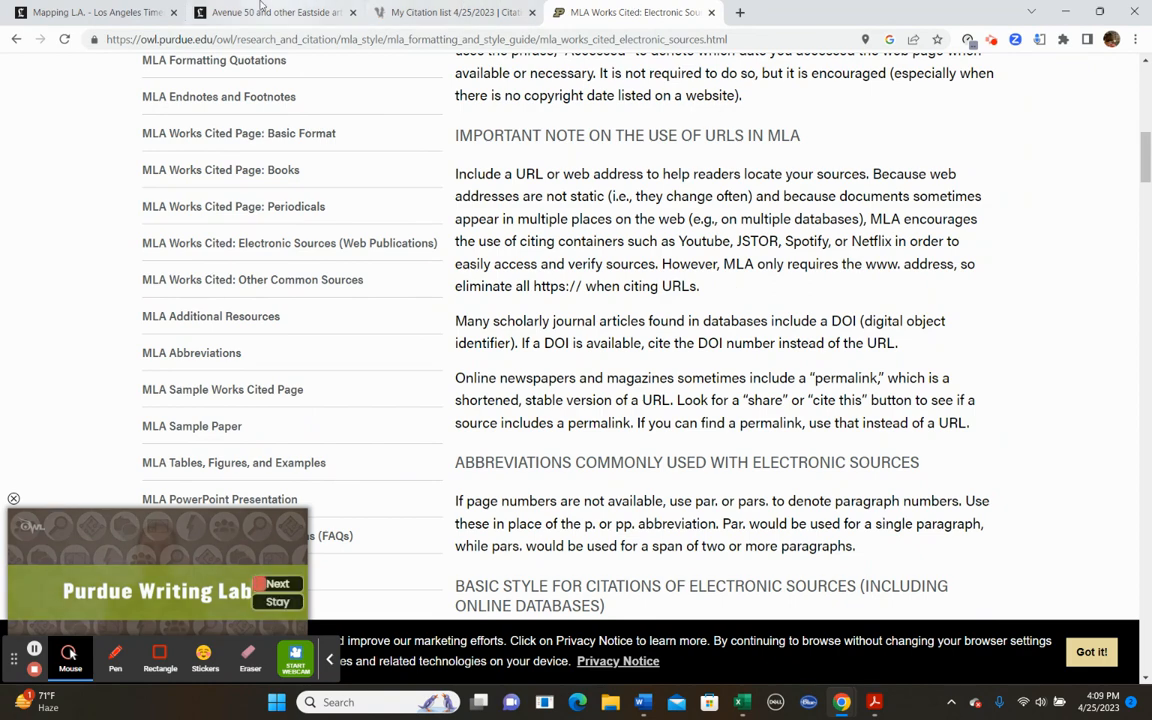
Open the Mapping L.A. page and examine the Los Angeles County neighborhood map, its list of regions and the introduction.
{"action": "left_click", "coordinate": [97, 12]}
{"action": "scroll", "coordinate": [513, 350], "scroll_direction": "down", "scroll_amount": 3}
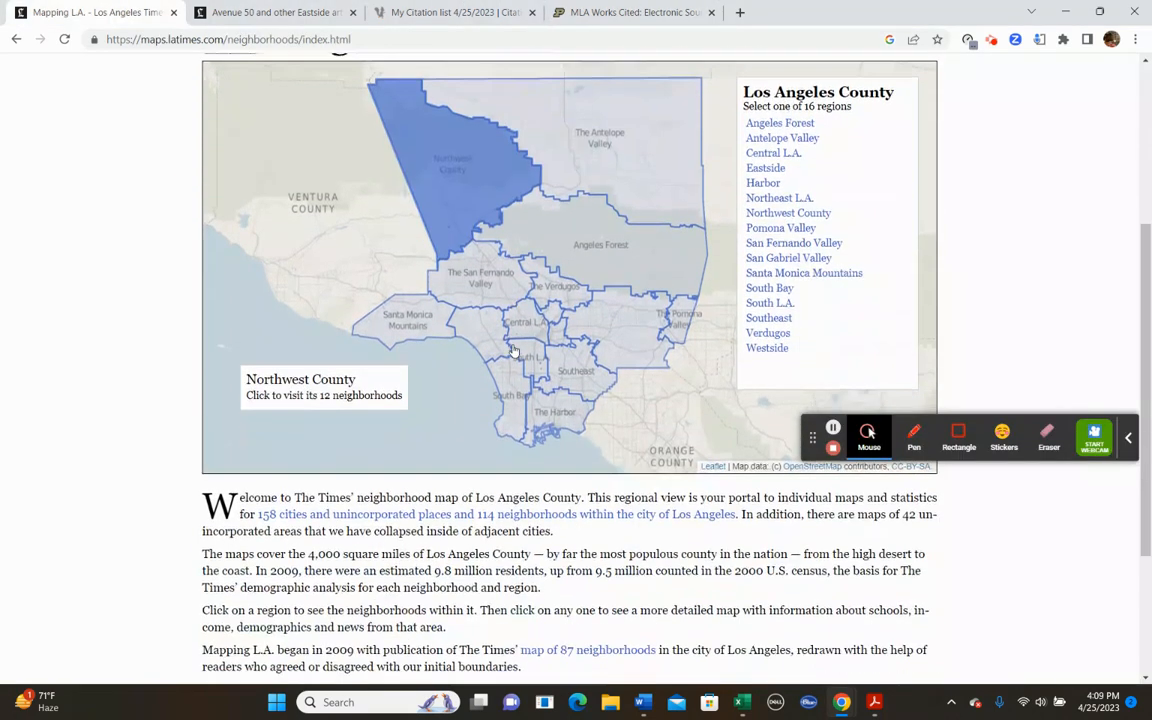
{"action": "scroll", "coordinate": [513, 350], "scroll_direction": "down", "scroll_amount": 3}
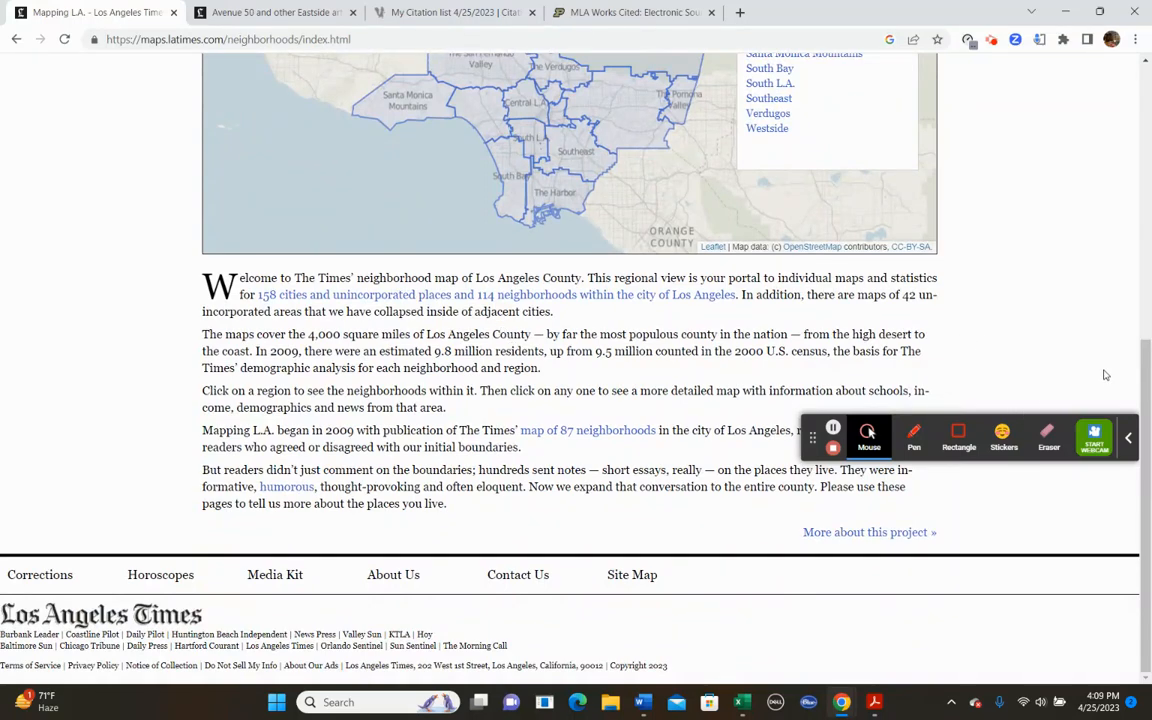
{"action": "scroll", "coordinate": [1105, 375], "scroll_direction": "up", "scroll_amount": 2}
{"action": "scroll", "coordinate": [1105, 375], "scroll_direction": "down", "scroll_amount": 2}
{"action": "scroll", "coordinate": [159, 442], "scroll_direction": "up", "scroll_amount": 5}
{"action": "scroll", "coordinate": [160, 443], "scroll_direction": "down", "scroll_amount": 4}
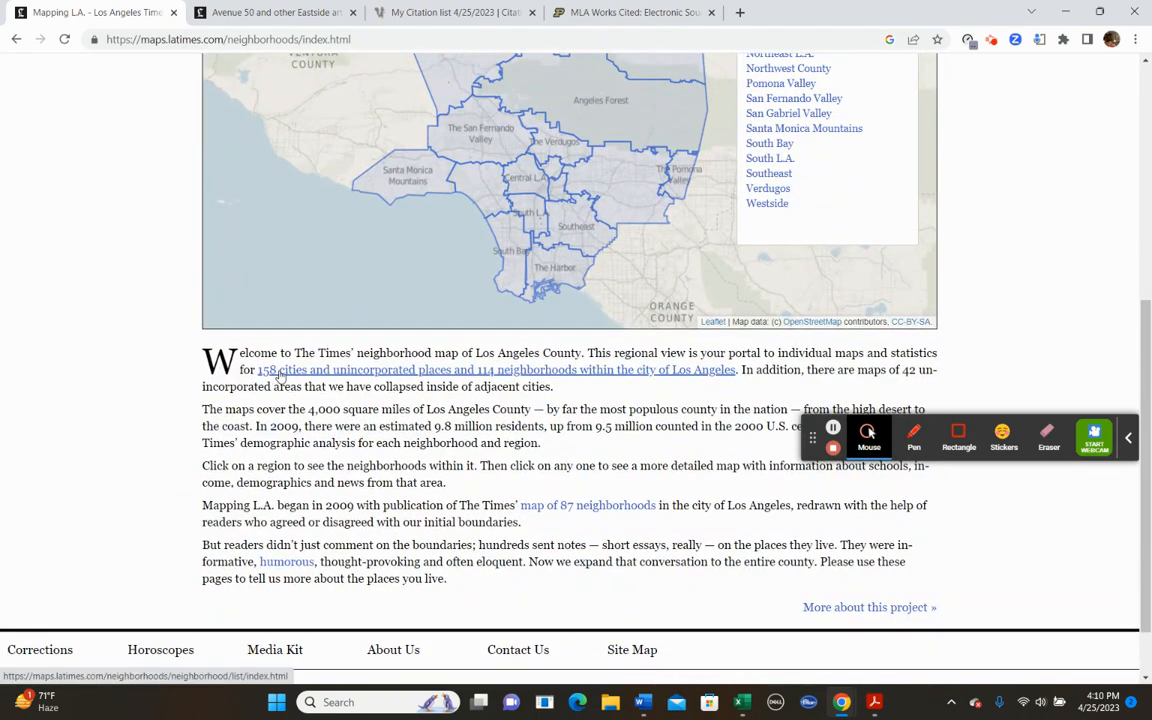
{"action": "scroll", "coordinate": [557, 537], "scroll_direction": "down", "scroll_amount": 2}
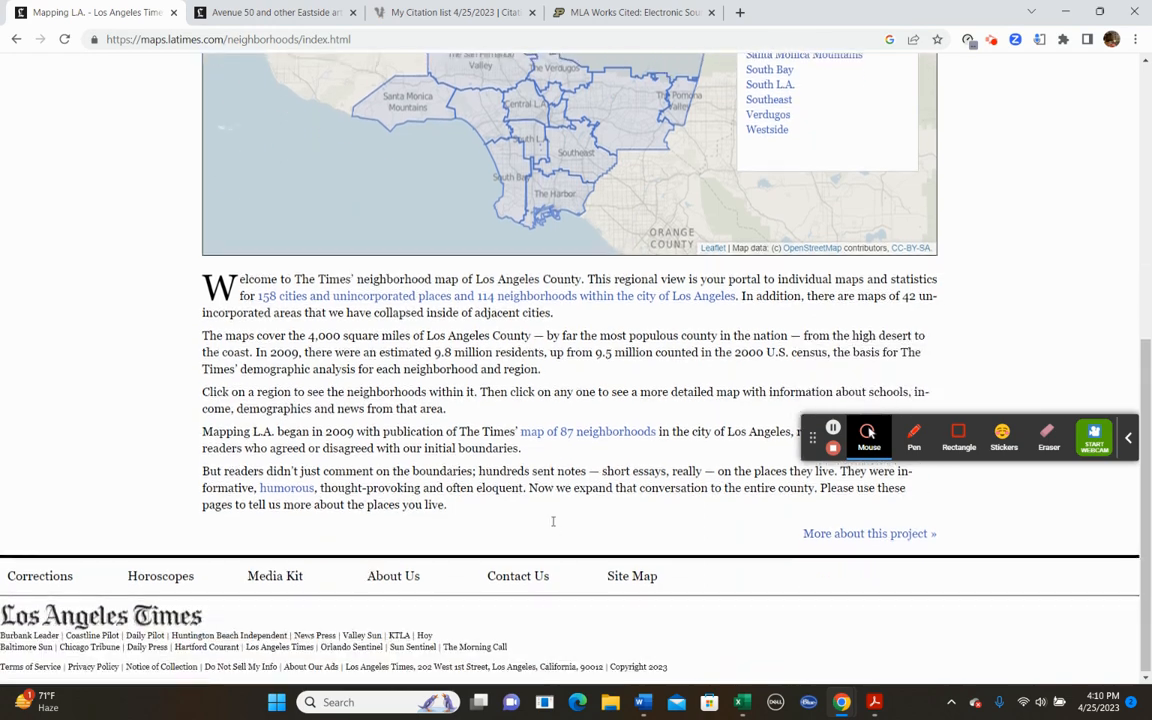
{"action": "scroll", "coordinate": [548, 520], "scroll_direction": "up", "scroll_amount": 3}
{"action": "scroll", "coordinate": [529, 487], "scroll_direction": "down", "scroll_amount": 3}
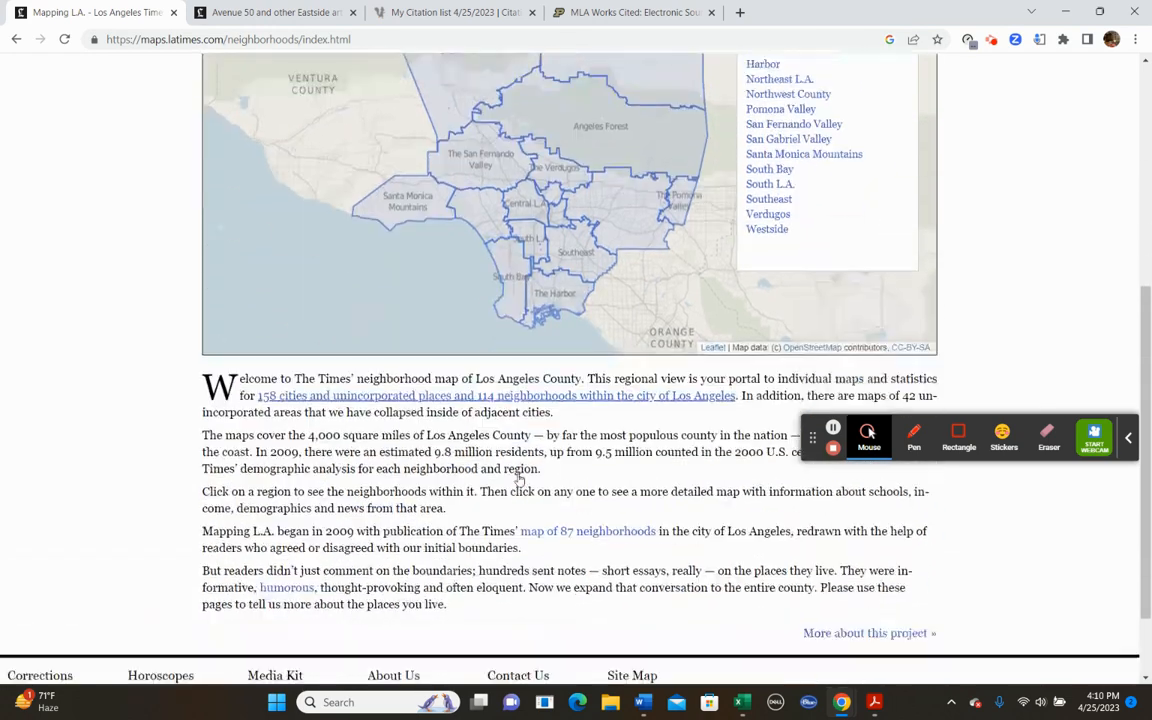
{"action": "scroll", "coordinate": [422, 238], "scroll_direction": "up", "scroll_amount": 3}
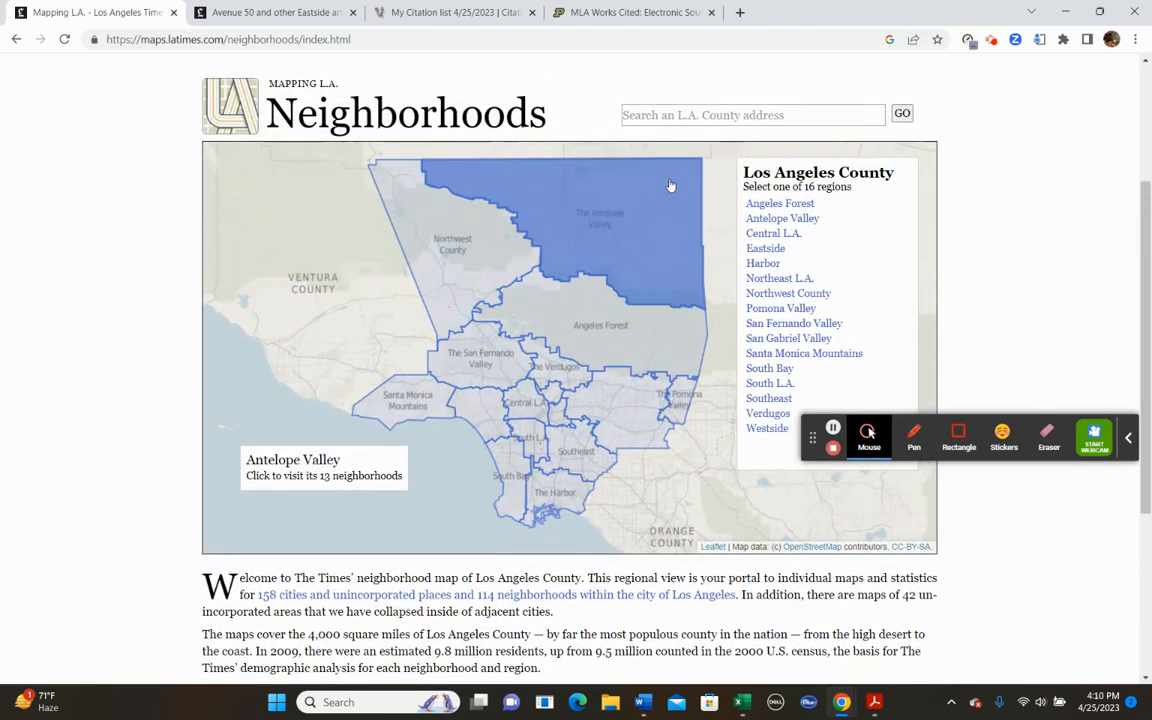
Search Mapping L.A. for Highland Park and open the profile of Highland Park, Los Angeles, CA, USA.
{"action": "left_click", "coordinate": [690, 114]}
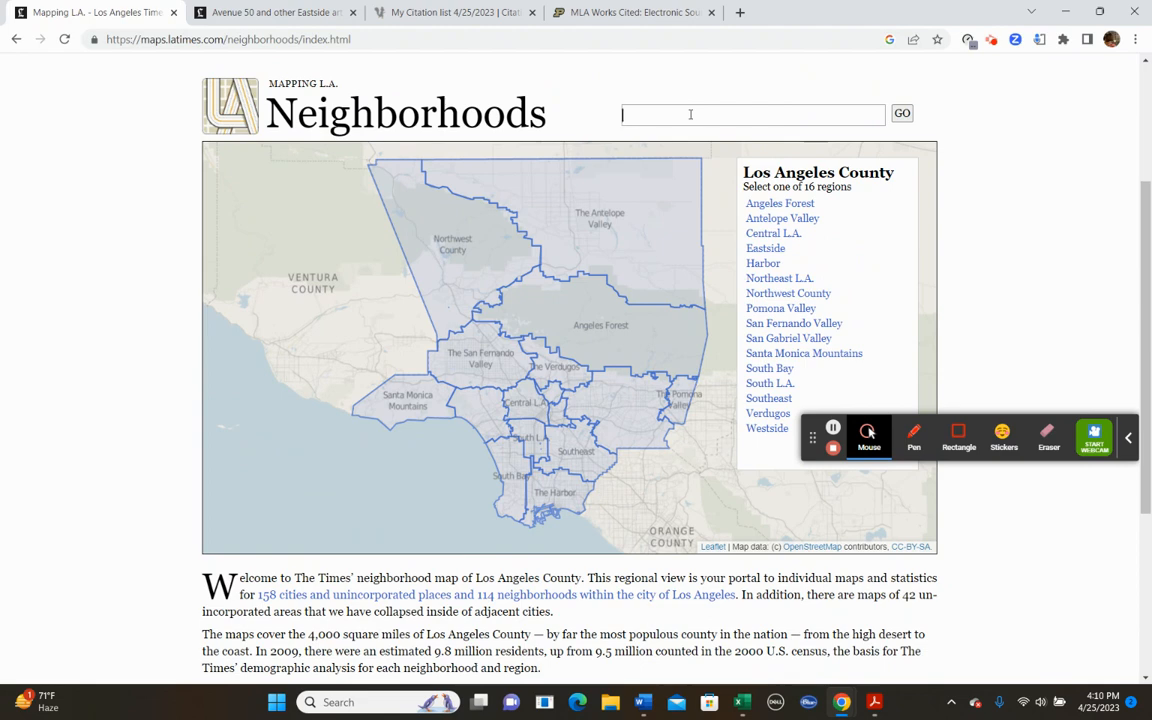
{"action": "type", "text": "Highlan"}
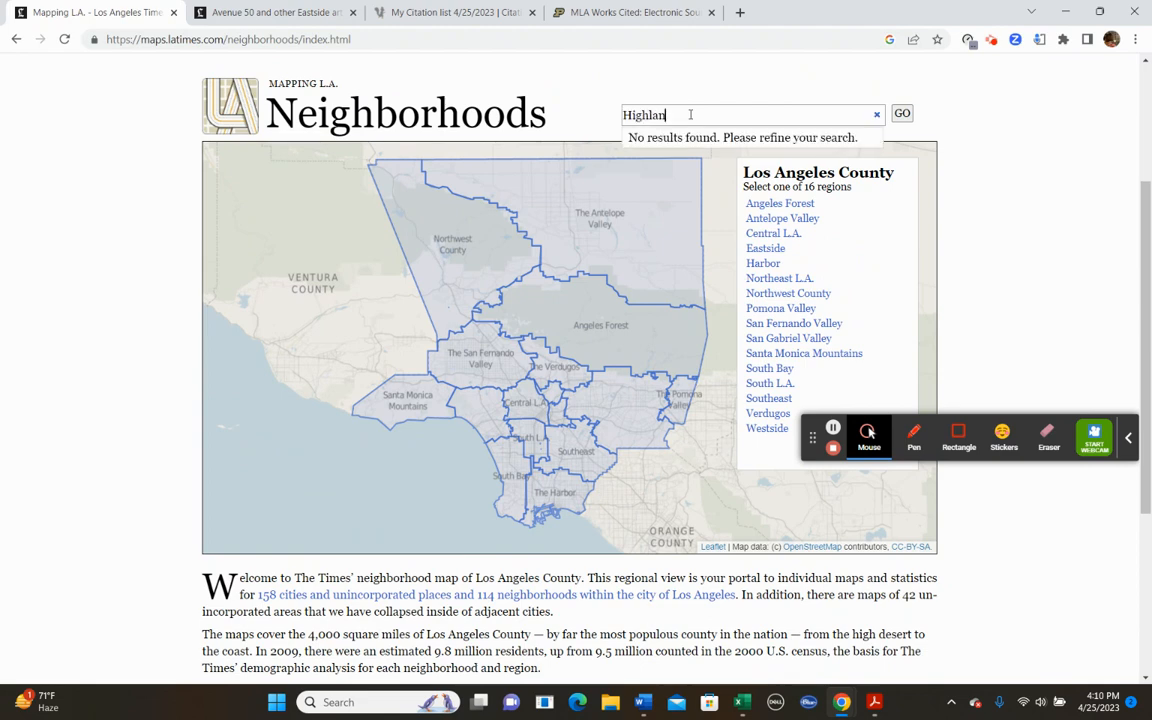
{"action": "type", "text": "d Park"}
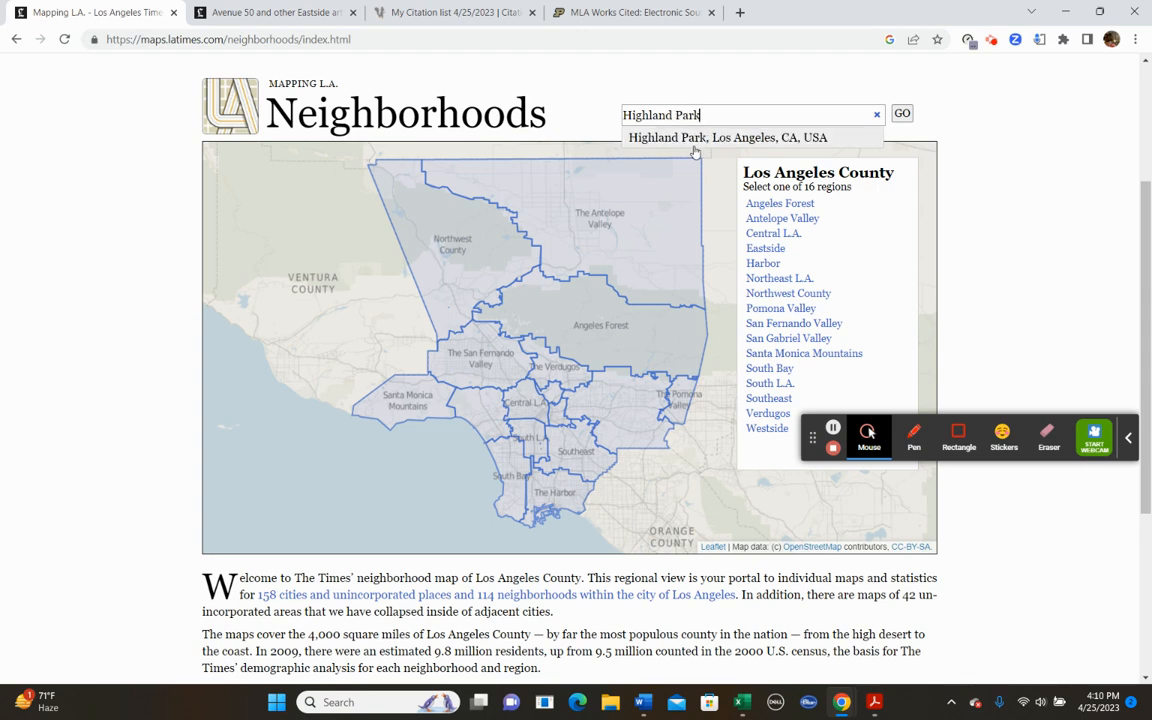
{"action": "left_click", "coordinate": [694, 142]}
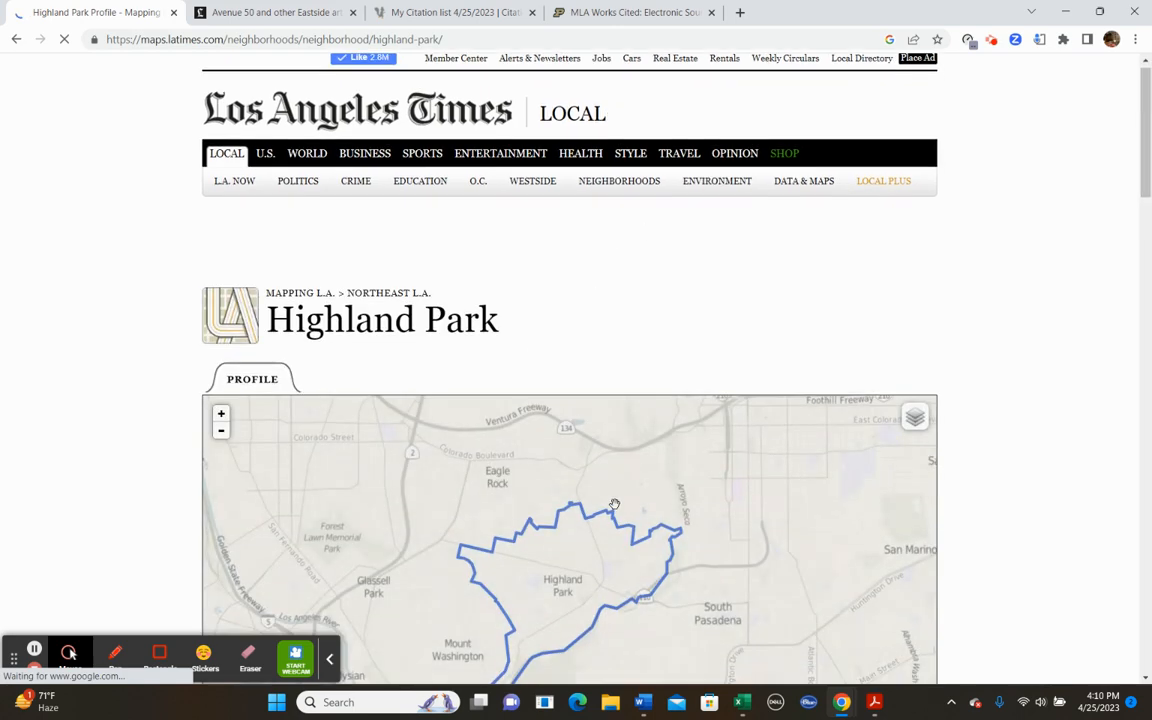
Examine the income, education, age, housing and families statistics in the Highland Park profile.
{"action": "scroll", "coordinate": [600, 450], "scroll_direction": "down", "scroll_amount": 8}
{"action": "scroll", "coordinate": [577, 388], "scroll_direction": "down", "scroll_amount": 7}
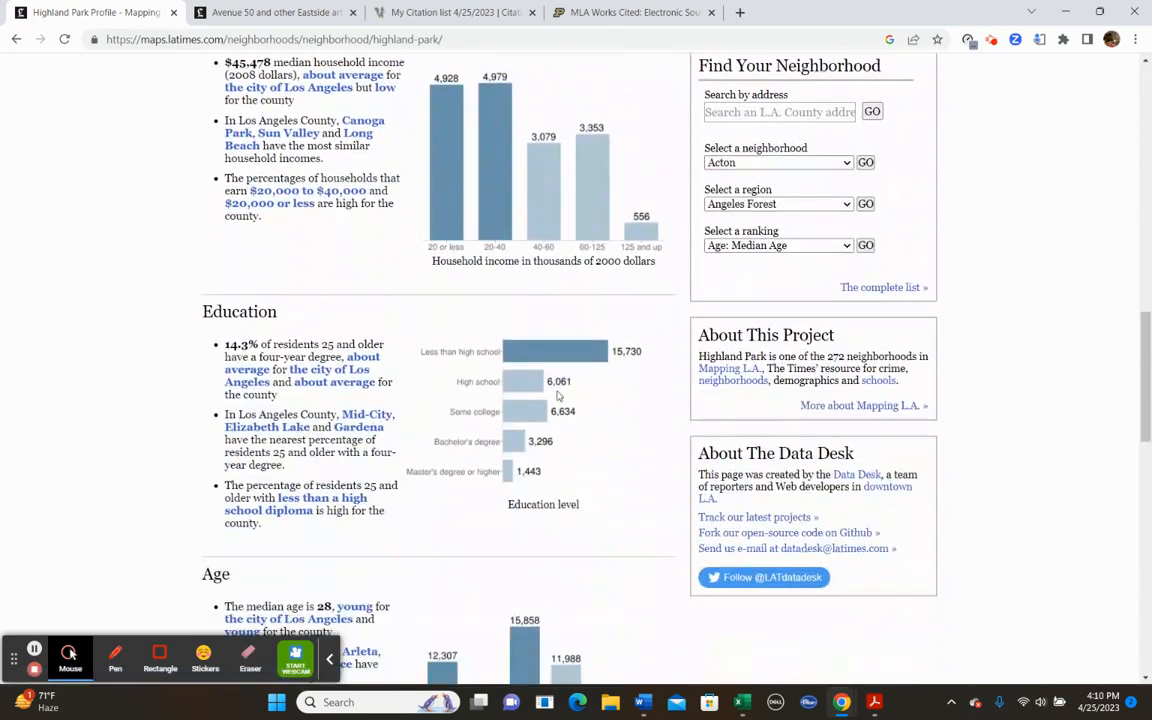
{"action": "scroll", "coordinate": [368, 503], "scroll_direction": "down", "scroll_amount": 1}
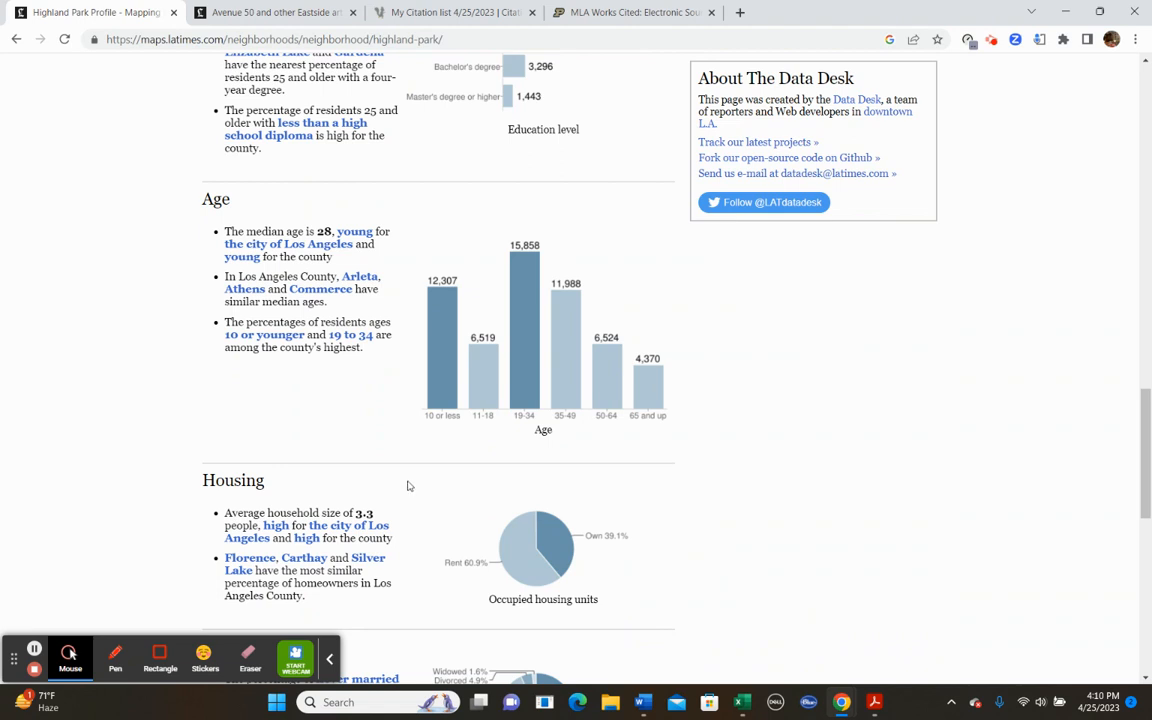
{"action": "scroll", "coordinate": [405, 483], "scroll_direction": "down", "scroll_amount": 3}
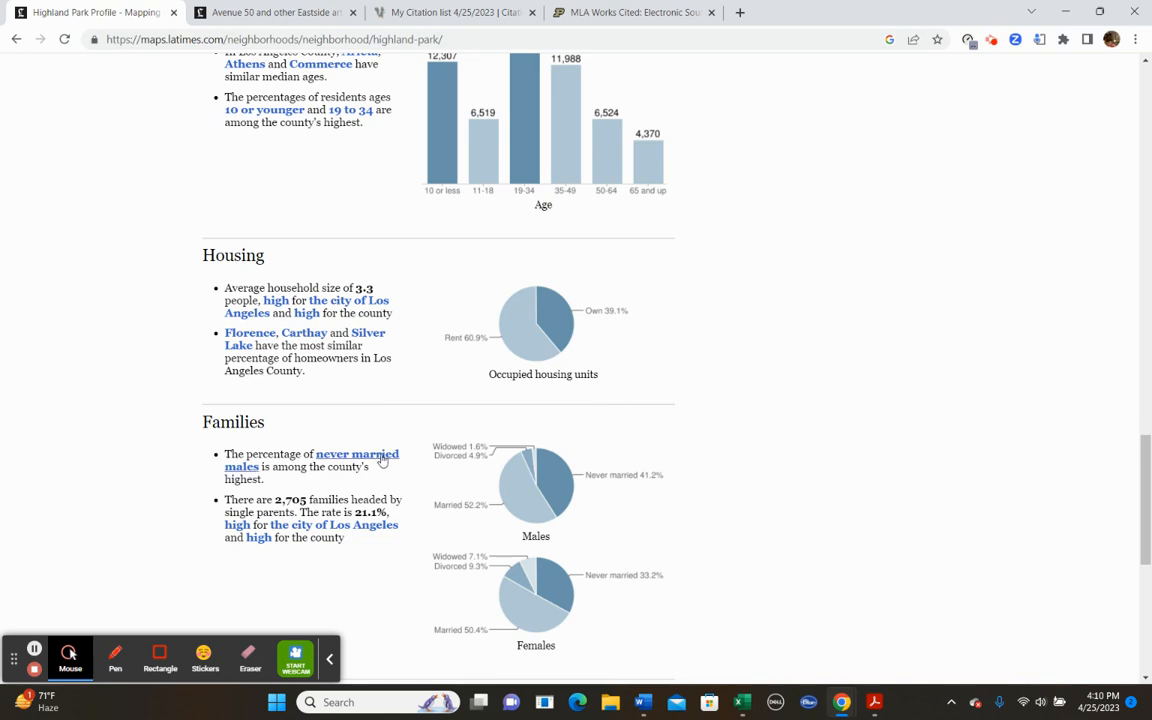
{"action": "scroll", "coordinate": [325, 377], "scroll_direction": "up", "scroll_amount": 6}
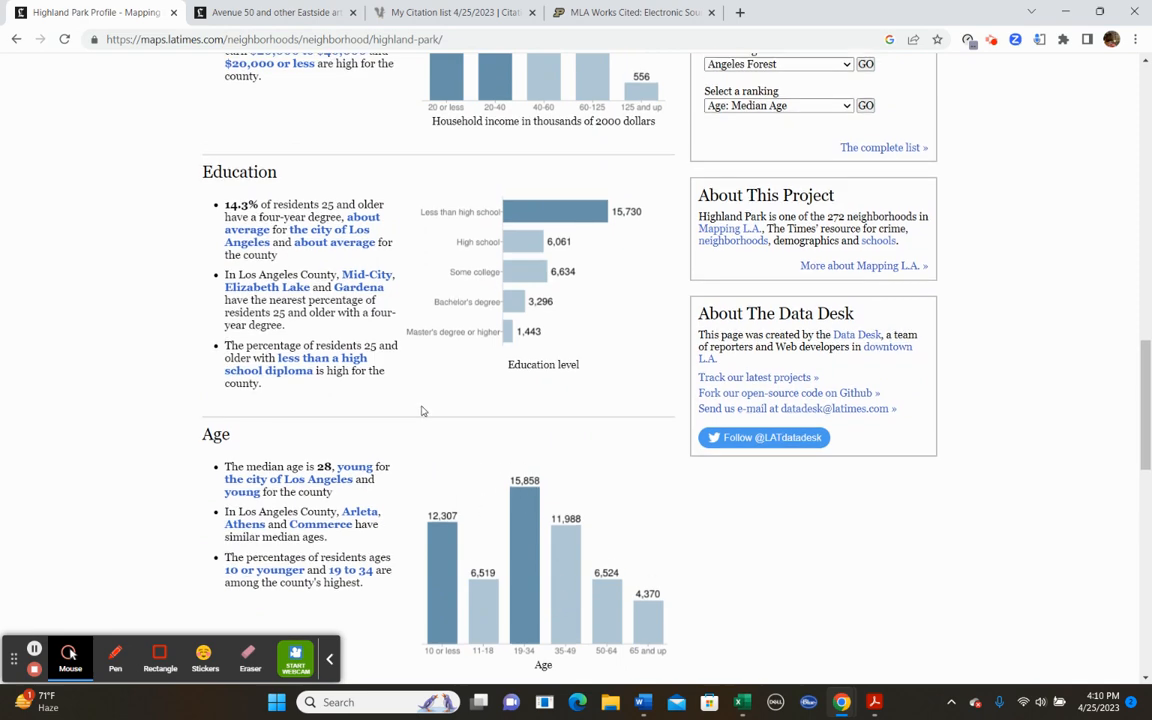
{"action": "scroll", "coordinate": [420, 405], "scroll_direction": "up", "scroll_amount": 3}
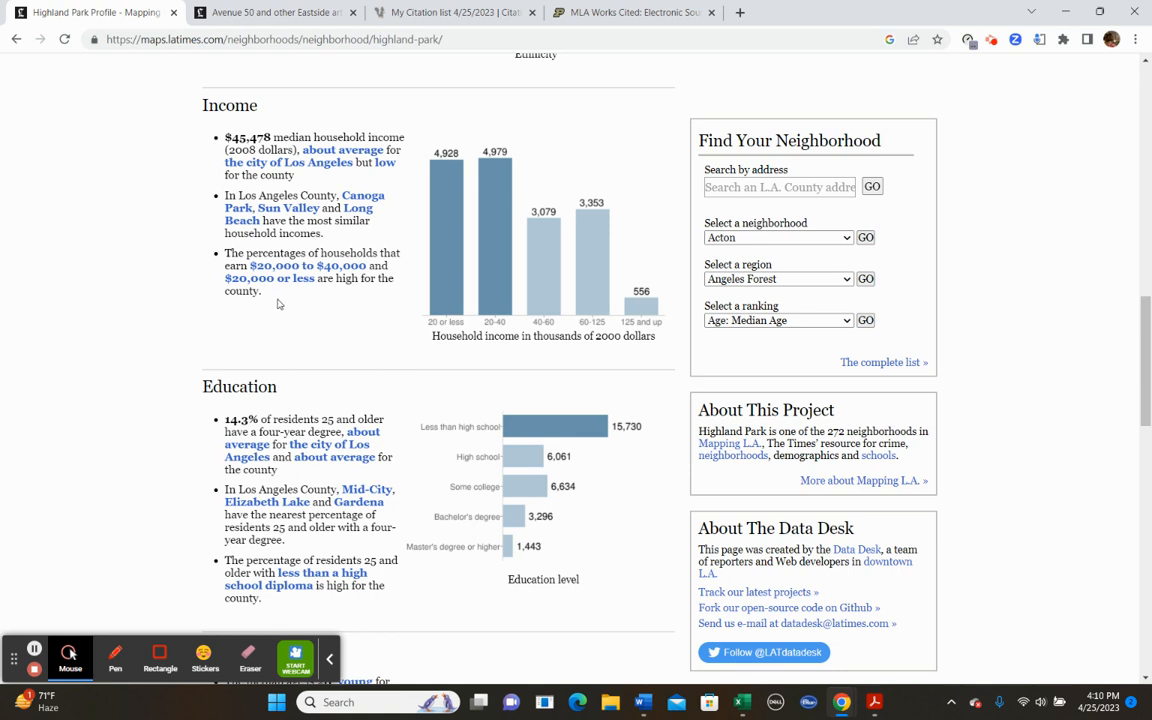
Copy the Education statement on four-year degrees and, in Word, add blank lines above the "Highland Park" citation.
{"action": "left_click_drag", "start_coordinate": [291, 478], "coordinate": [228, 422]}
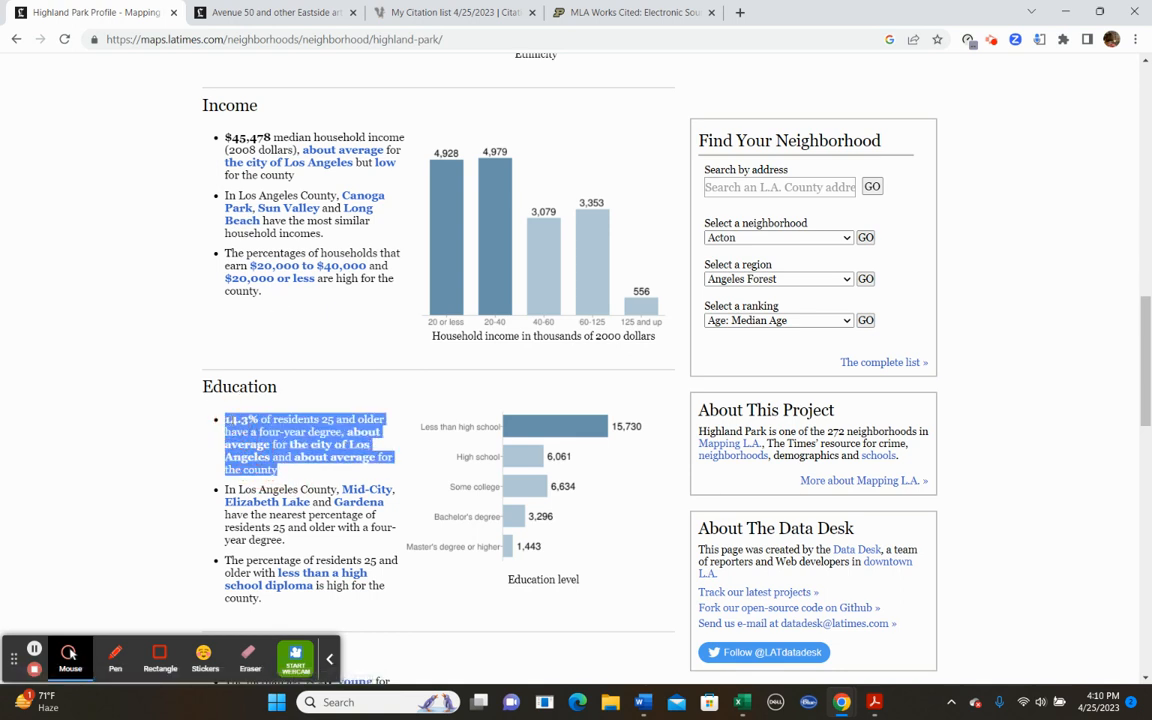
{"action": "left_click", "coordinate": [645, 710]}
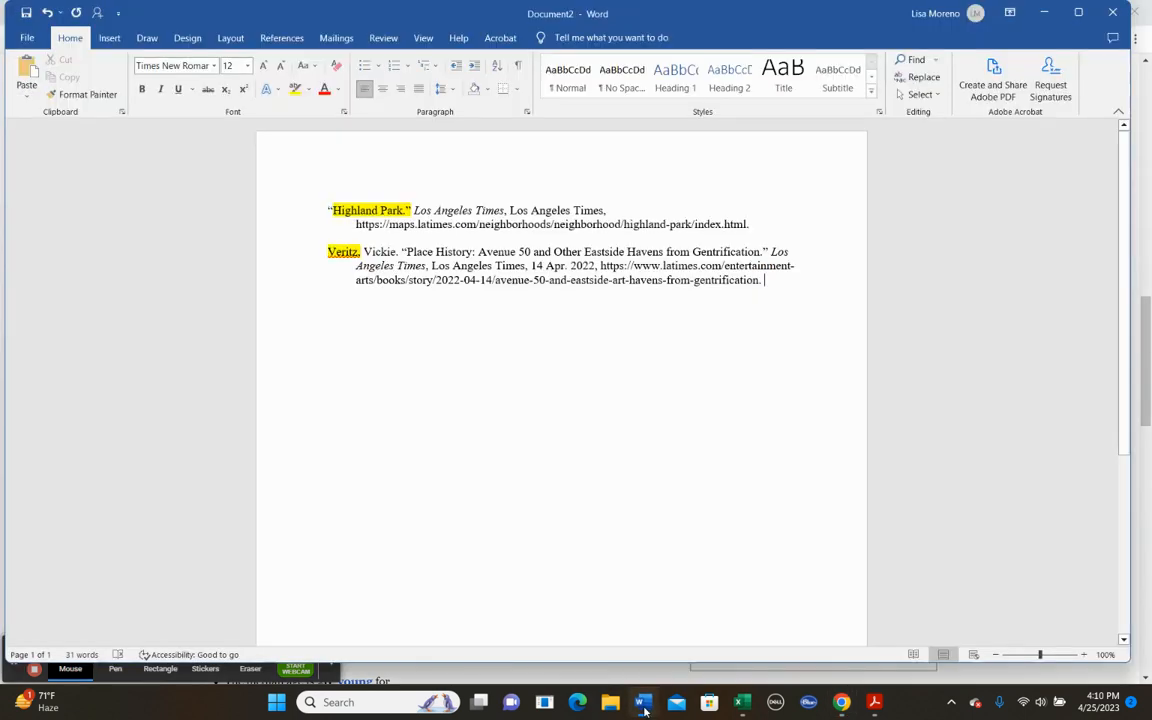
{"action": "left_click", "coordinate": [328, 210]}
{"action": "key", "text": "Return"}
{"action": "key", "text": "Return"}
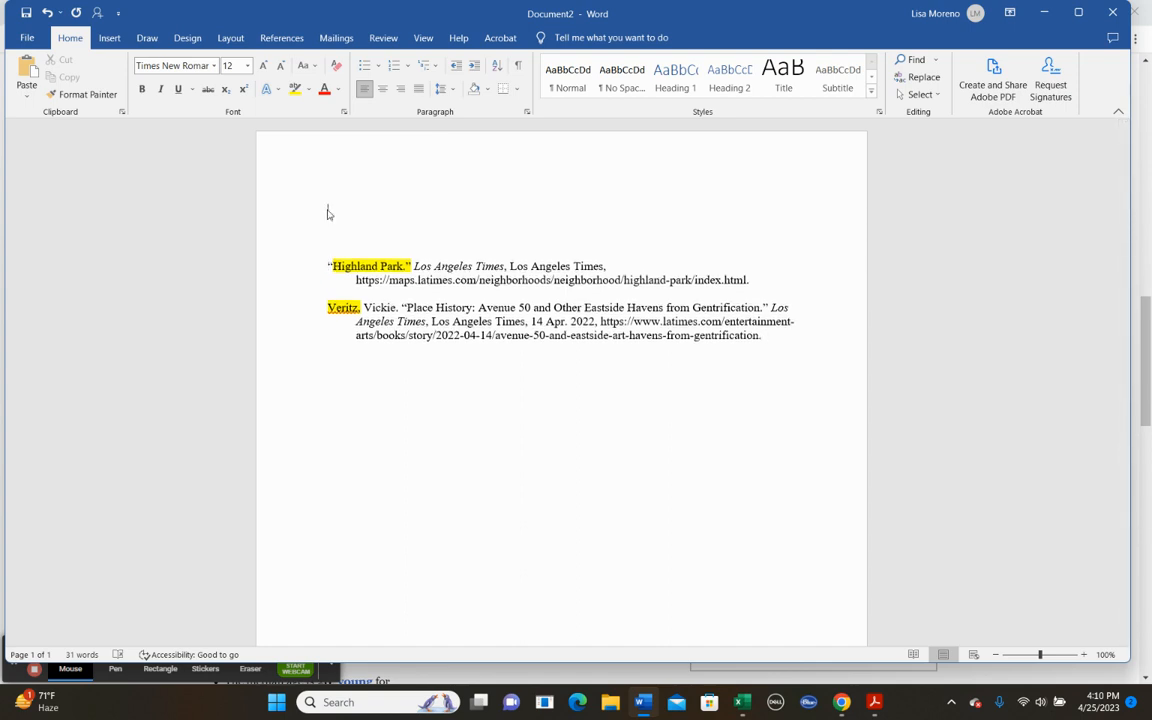
Paste the four-year degree statement at the start of the document after an opening quotation mark, and remove its bullet.
{"action": "left_click", "coordinate": [328, 210]}
{"action": "type", "text": "Acc"}
{"action": "key", "text": "BackSpace"}
{"action": "key", "text": "BackSpace"}
{"action": "key", "text": "BackSpace"}
{"action": "type", "text": "\"14.3% of residents 25 and older have a four-year degree, about average for the city of Los Angeles and about average for the county"}
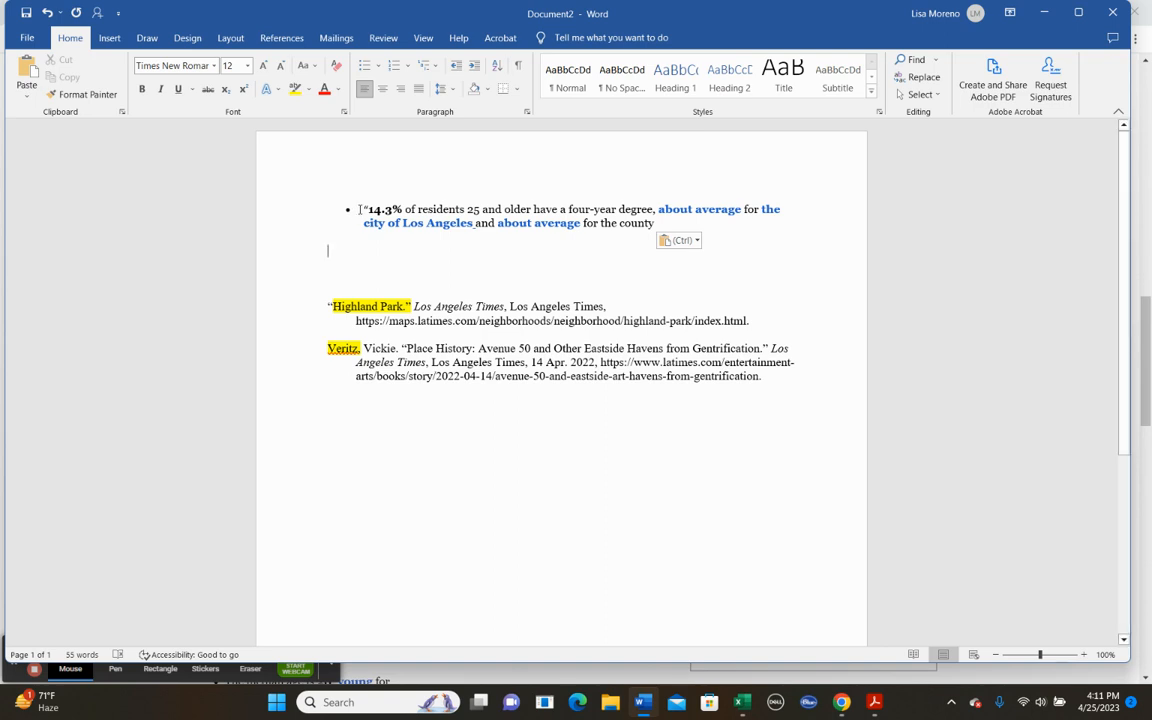
{"action": "left_click", "coordinate": [361, 209]}
{"action": "key", "text": "BackSpace"}
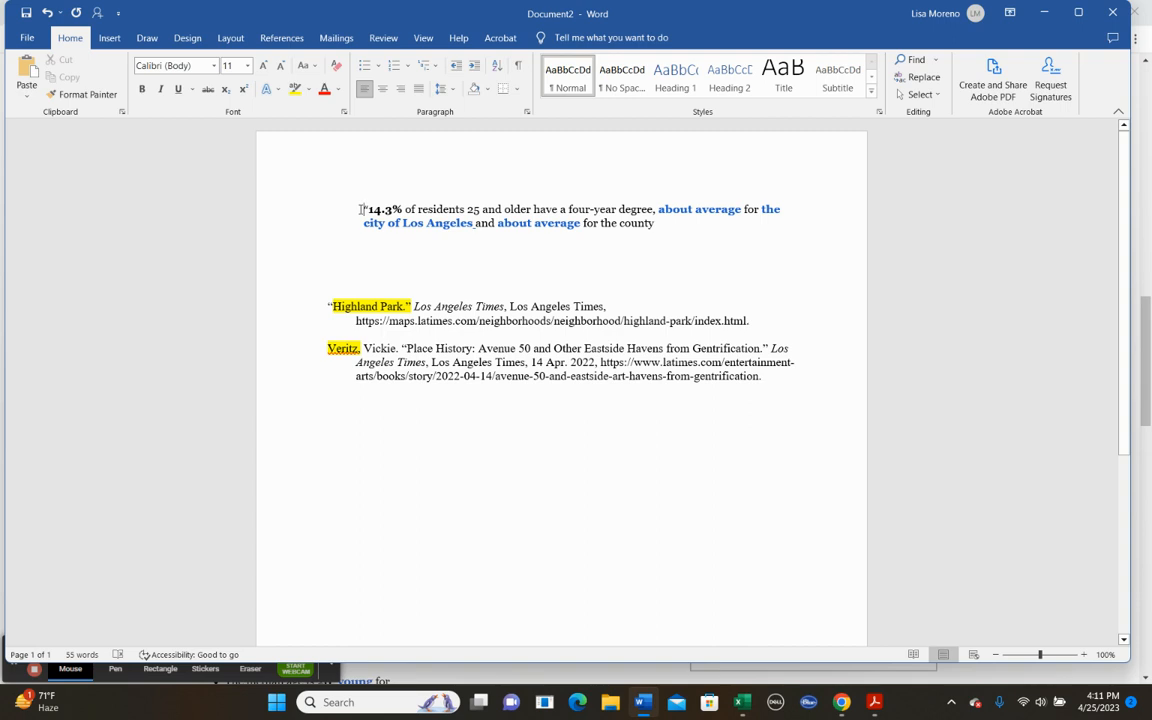
Add the in-text citation (“Highland Park”) and a period after "for the county".
{"action": "left_click", "coordinate": [661, 227]}
{"action": "type", "text": "(H"}
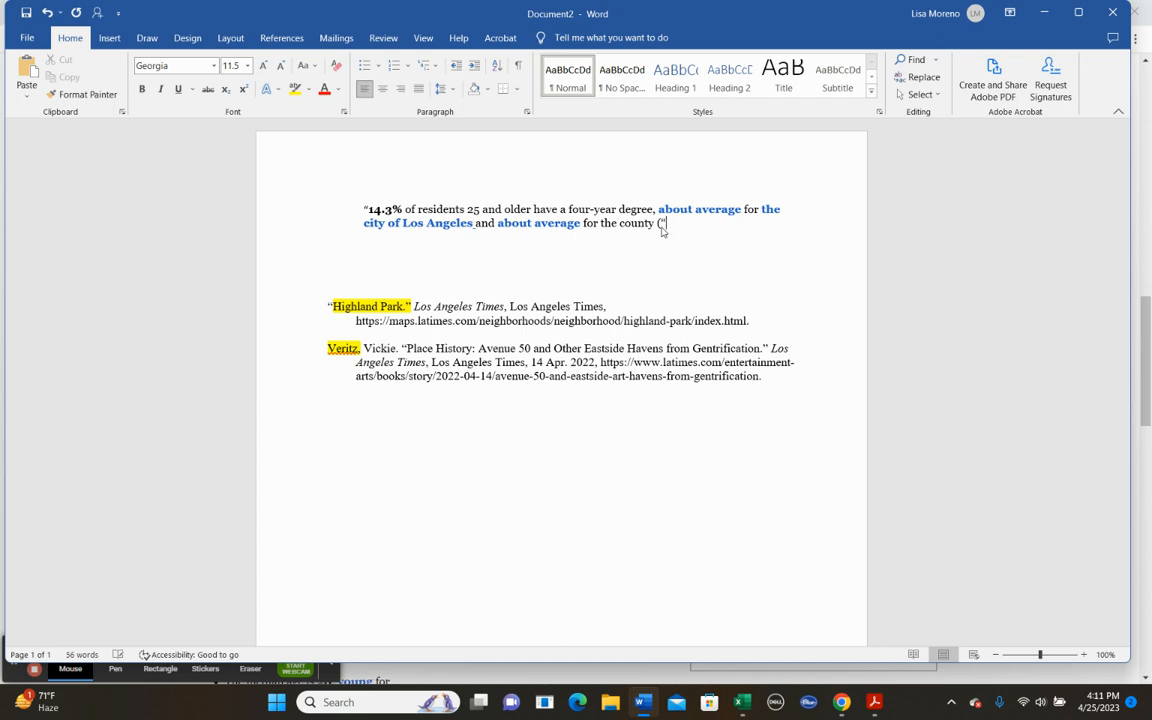
{"action": "type", "text": "HIgh"}
{"action": "type", "text": "ghland Park"}
{"action": "type", "text": ")."}
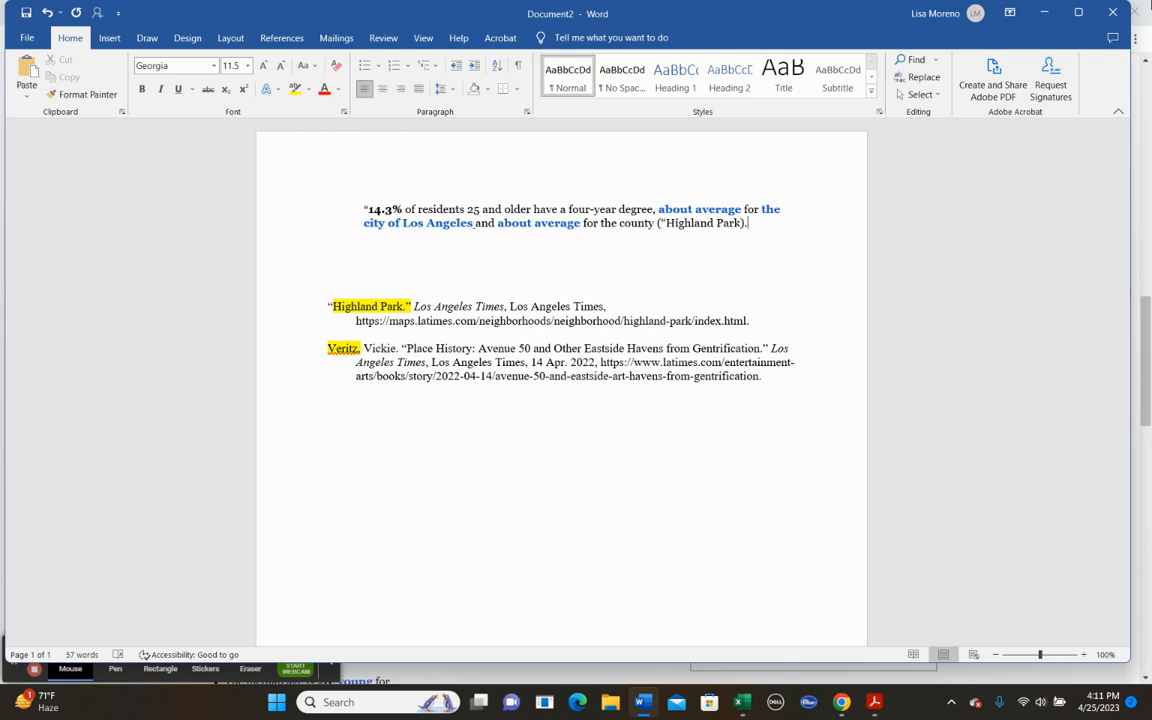
{"action": "left_click", "coordinate": [741, 222]}
{"action": "type", "text": "\""}
{"action": "scroll", "coordinate": [715, 221], "scroll_direction": "down", "scroll_amount": 1}
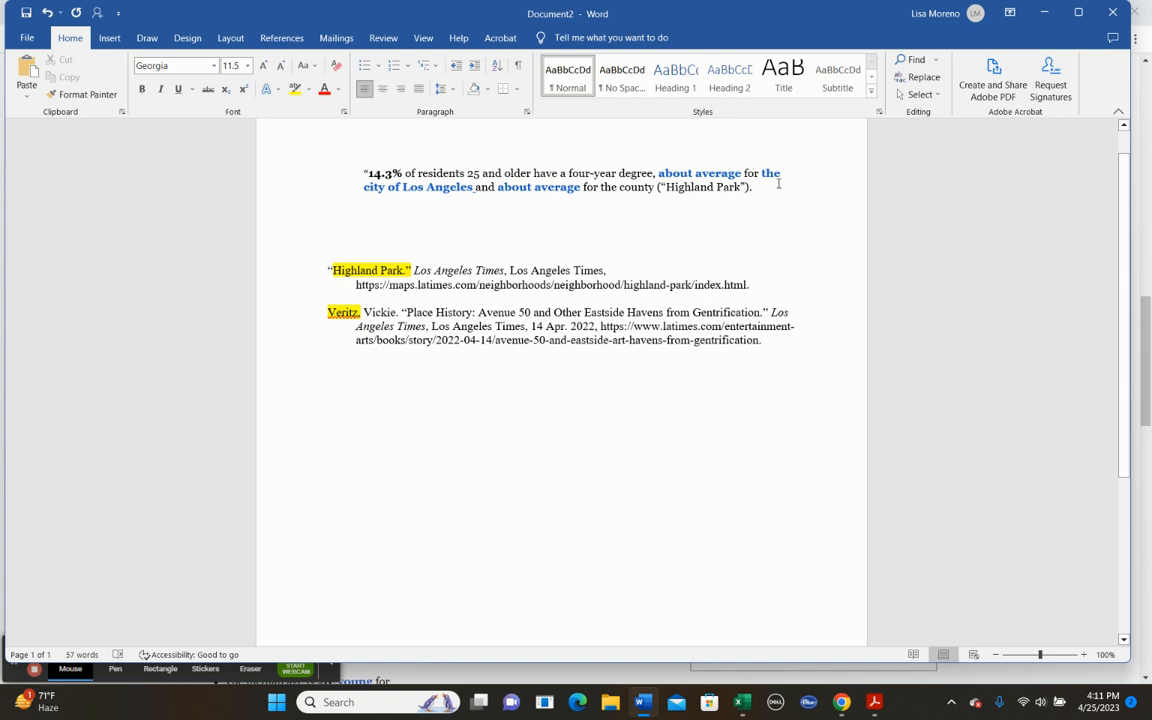
Start a new paragraph below the quote, and in Chrome copy the article paragraph beginning "Avenue 50 is just one of many spaces".
{"action": "key", "text": "Return"}
{"action": "key", "text": "Return"}
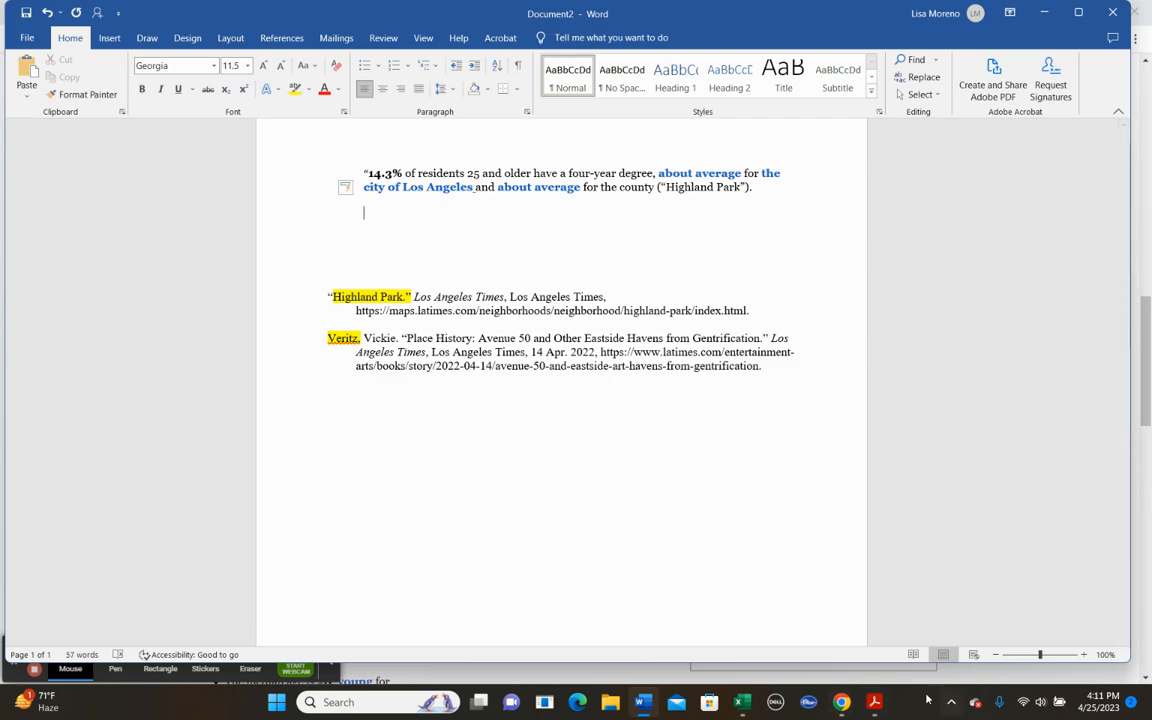
{"action": "mouse_move", "coordinate": [822, 707]}
{"action": "left_click", "coordinate": [700, 586]}
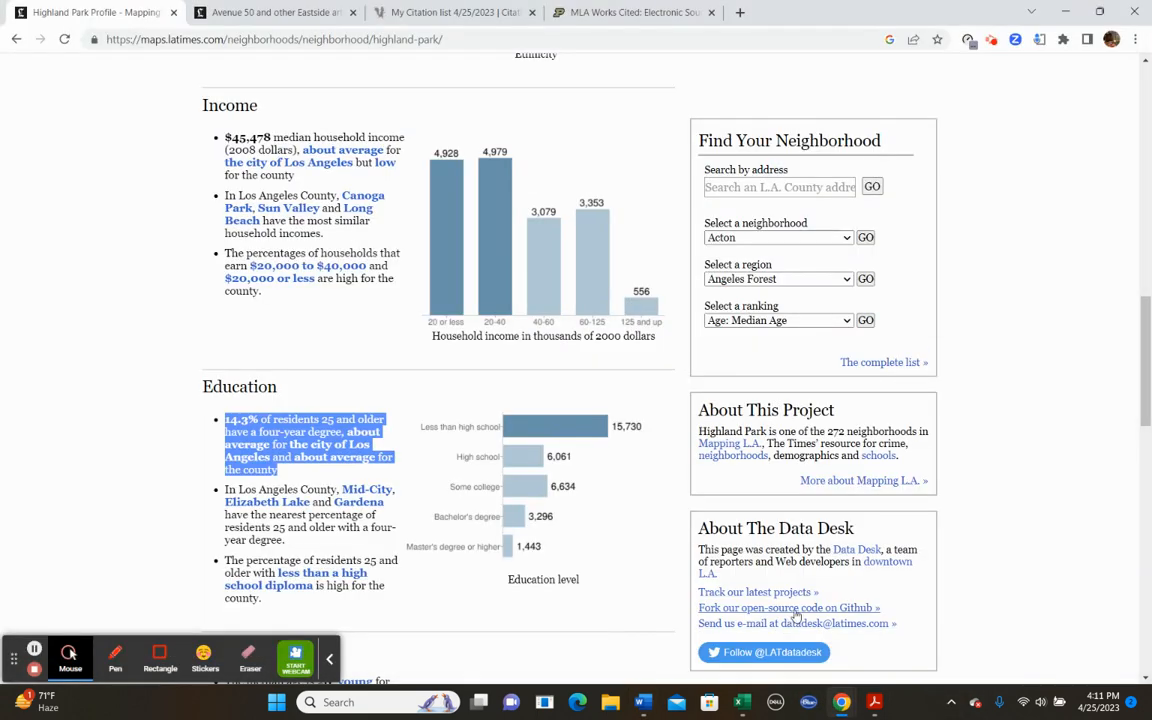
{"action": "left_click", "coordinate": [279, 16]}
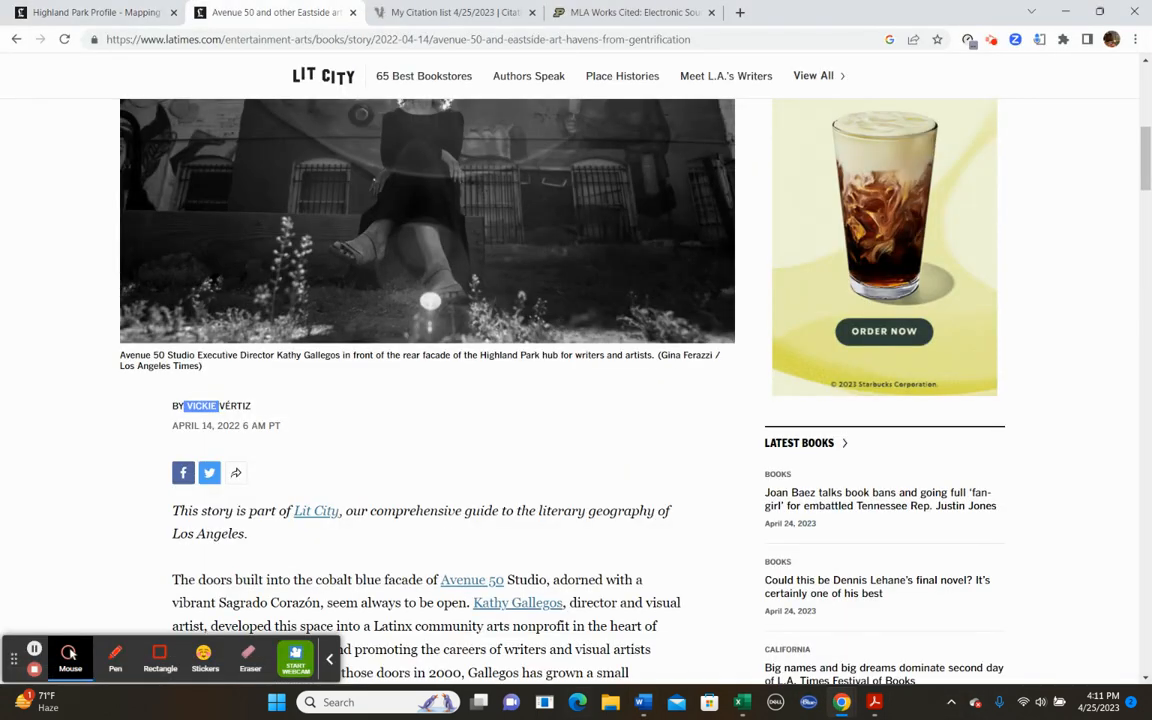
{"action": "scroll", "coordinate": [500, 515], "scroll_direction": "down", "scroll_amount": 5}
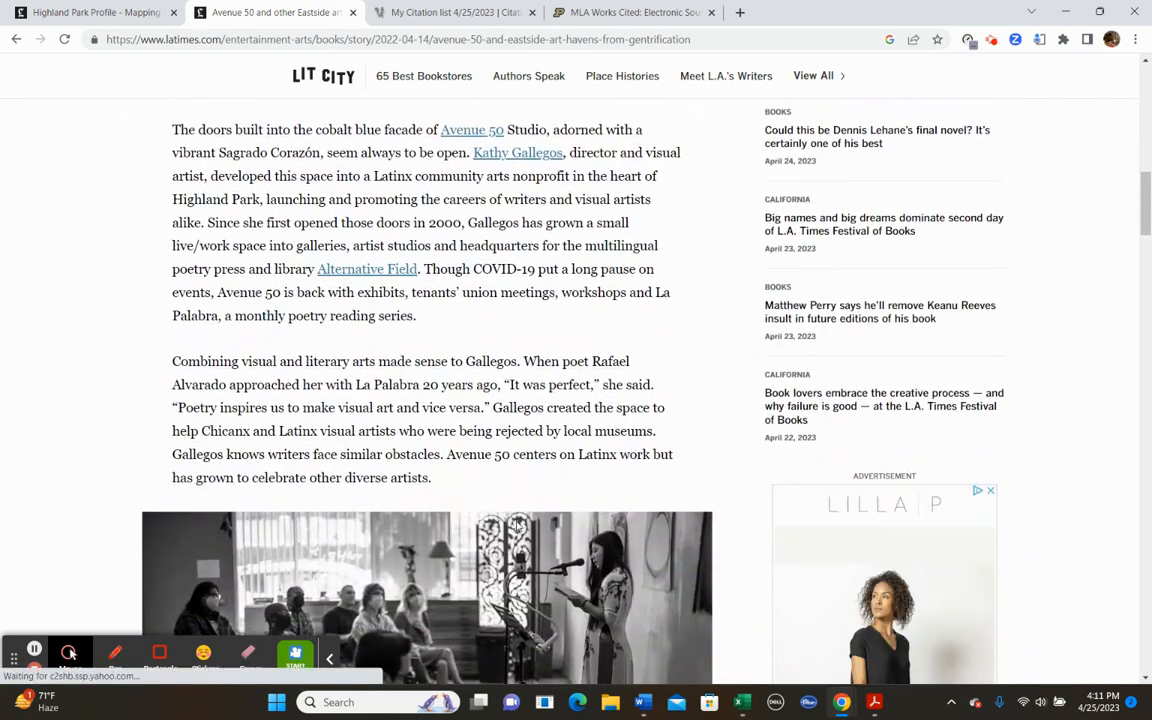
{"action": "scroll", "coordinate": [516, 523], "scroll_direction": "down", "scroll_amount": 1}
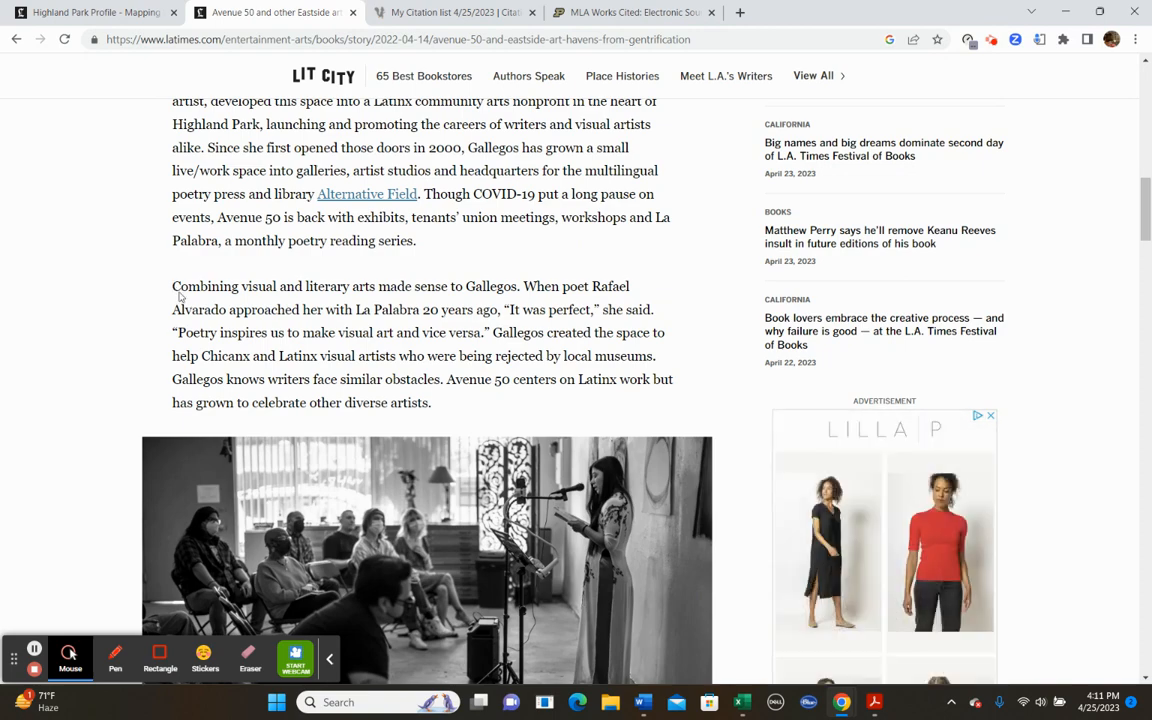
{"action": "scroll", "coordinate": [284, 345], "scroll_direction": "down", "scroll_amount": 5}
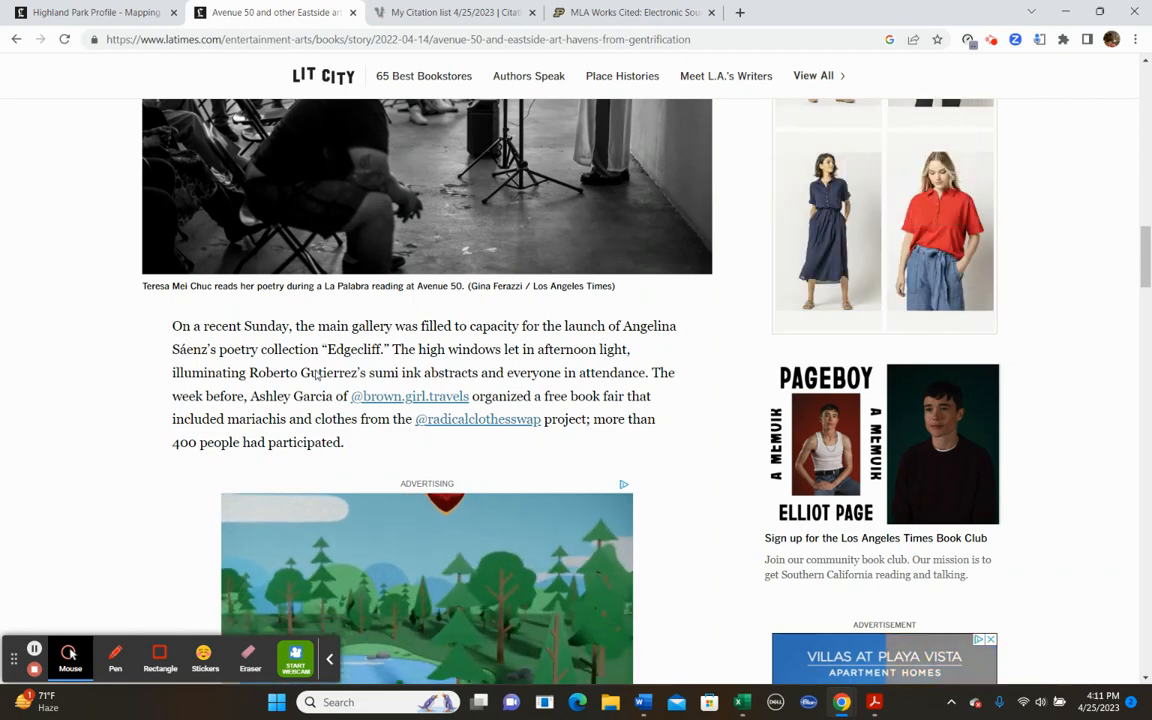
{"action": "scroll", "coordinate": [315, 374], "scroll_direction": "down", "scroll_amount": 4}
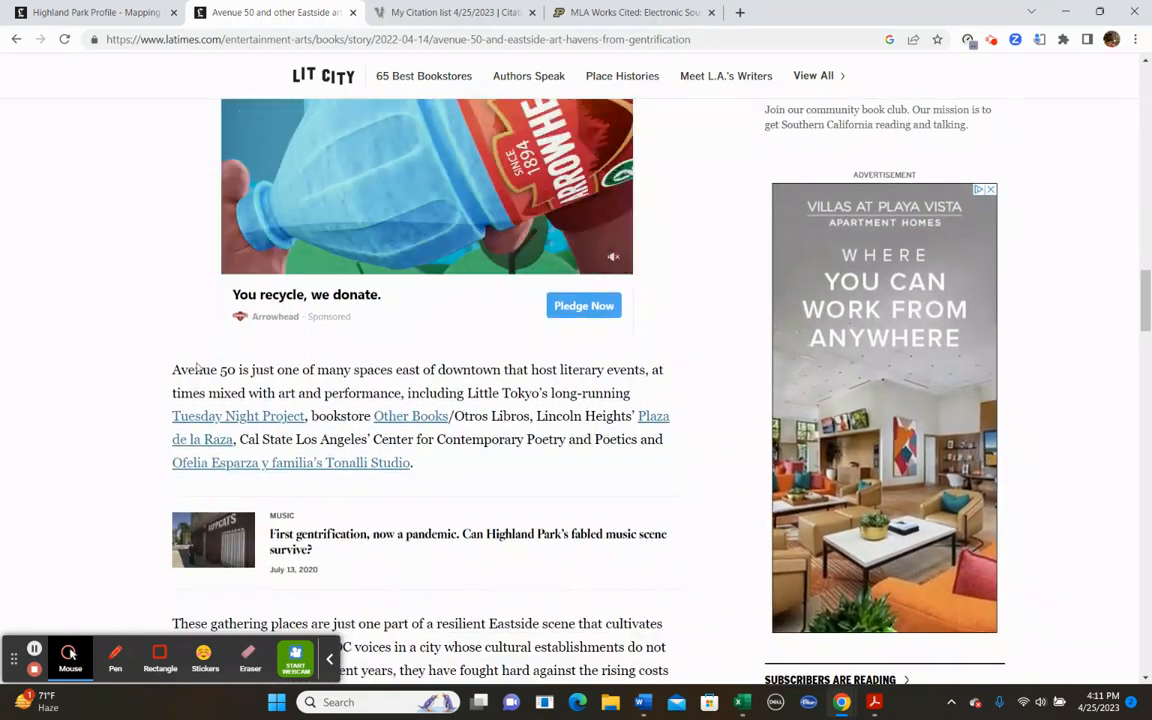
{"action": "left_click_drag", "start_coordinate": [173, 372], "coordinate": [443, 470]}
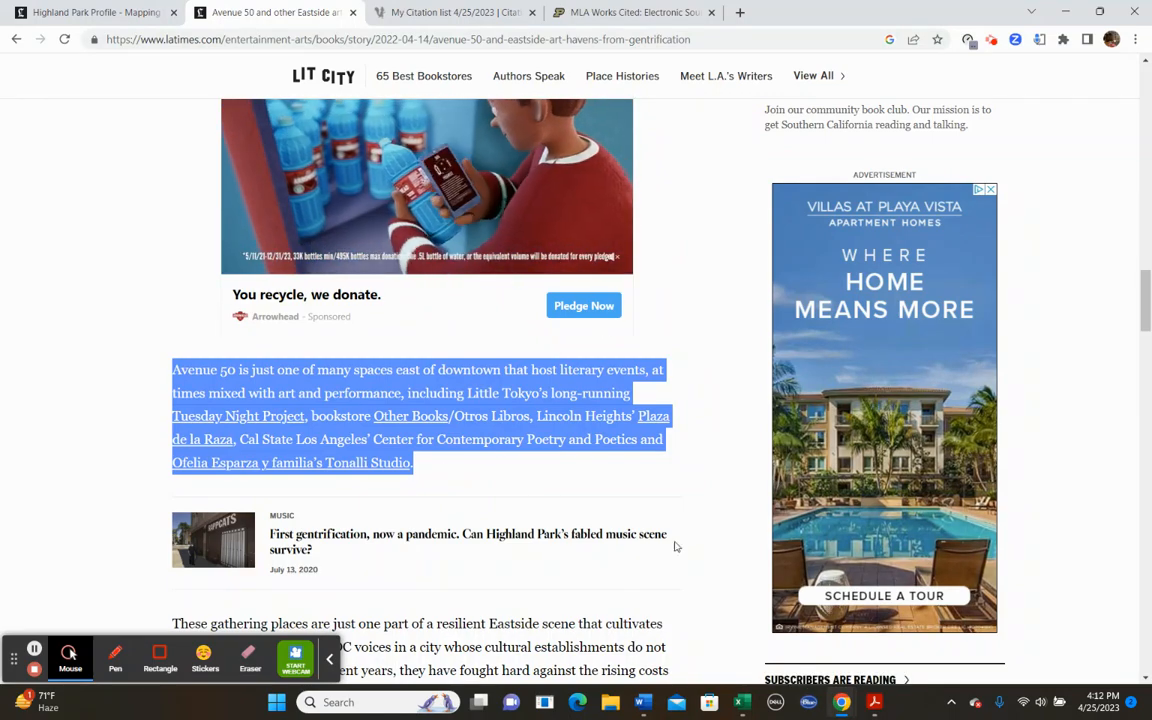
In Word, write "According to" with the article author's name and a comma, and paste the Avenue 50 passage in quotation marks.
{"action": "left_click", "coordinate": [643, 704]}
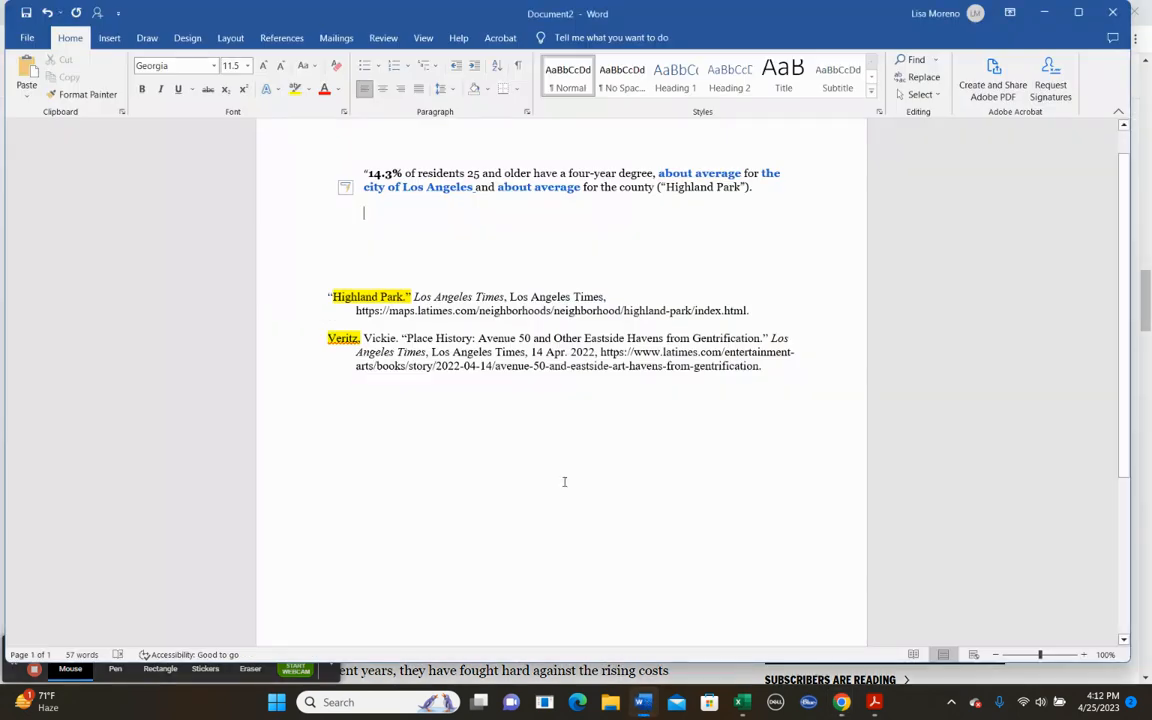
{"action": "type", "text": "Acco"}
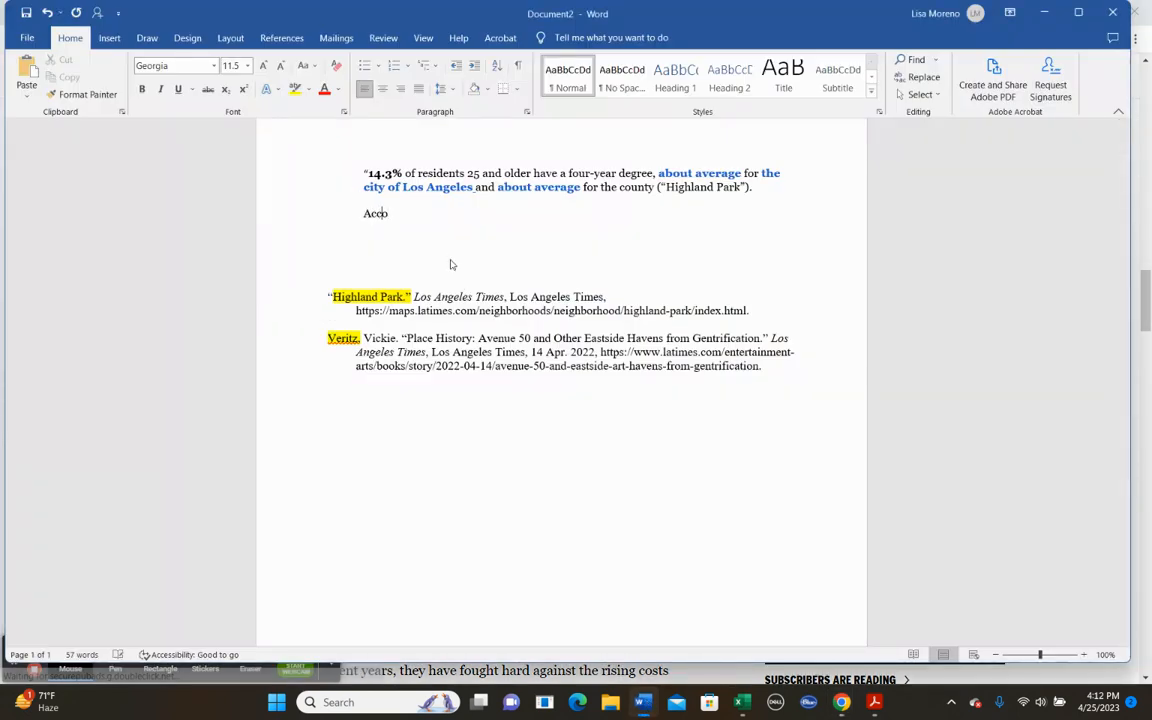
{"action": "type", "text": "rding to "}
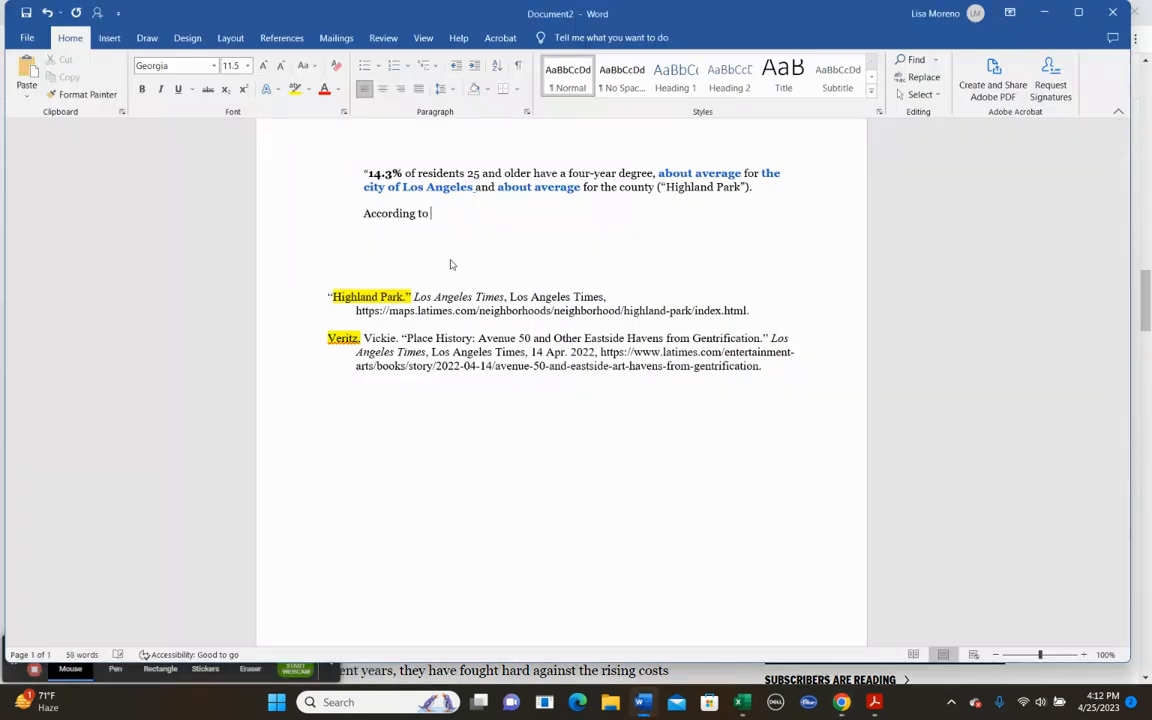
{"action": "type", "text": "Vickie Veritz, \""}
{"action": "type", "text": "Avenue 50 is just one of many spaces east of downtown that host literary events, at times mixed with art and performance, including Little Tokyo’s long-running Tuesday Night Project, booksfore Other Books/Otros Libros, Lincoln Heights’ Plaza de la Raza, Cal State Los Angeles’ Center for Contemporary Poetry and Poetics and Ofelia Esparza y familia’s Tonalli Studio."}
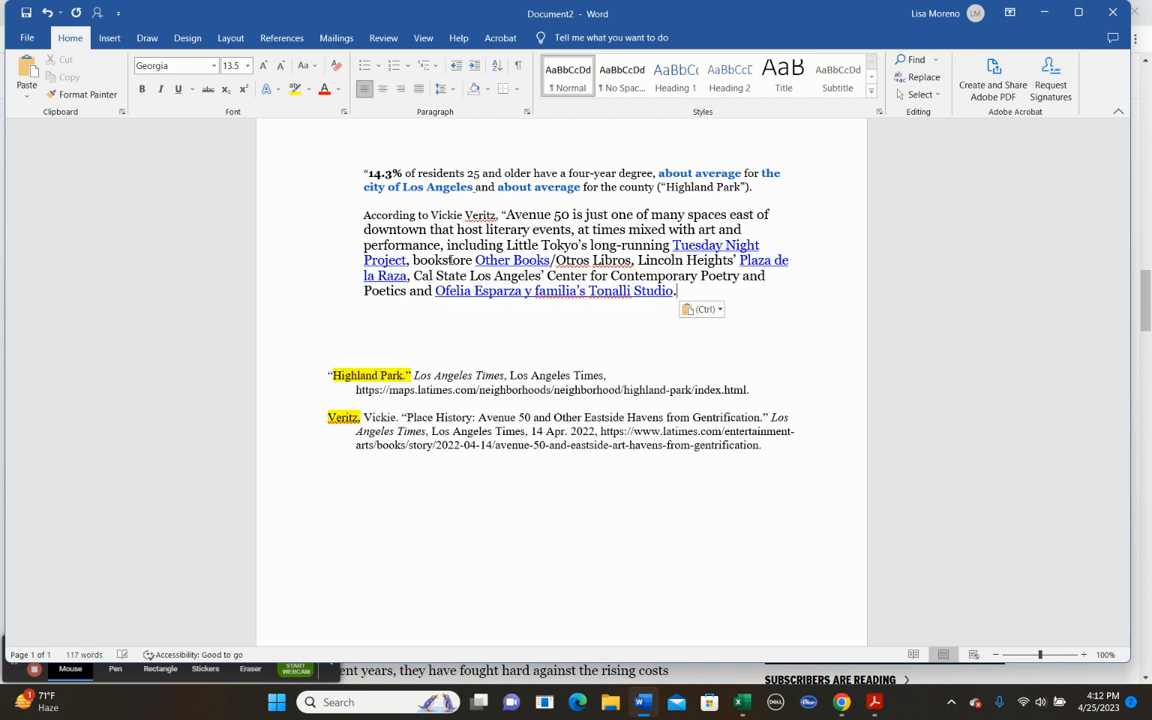
{"action": "type", "text": "\""}
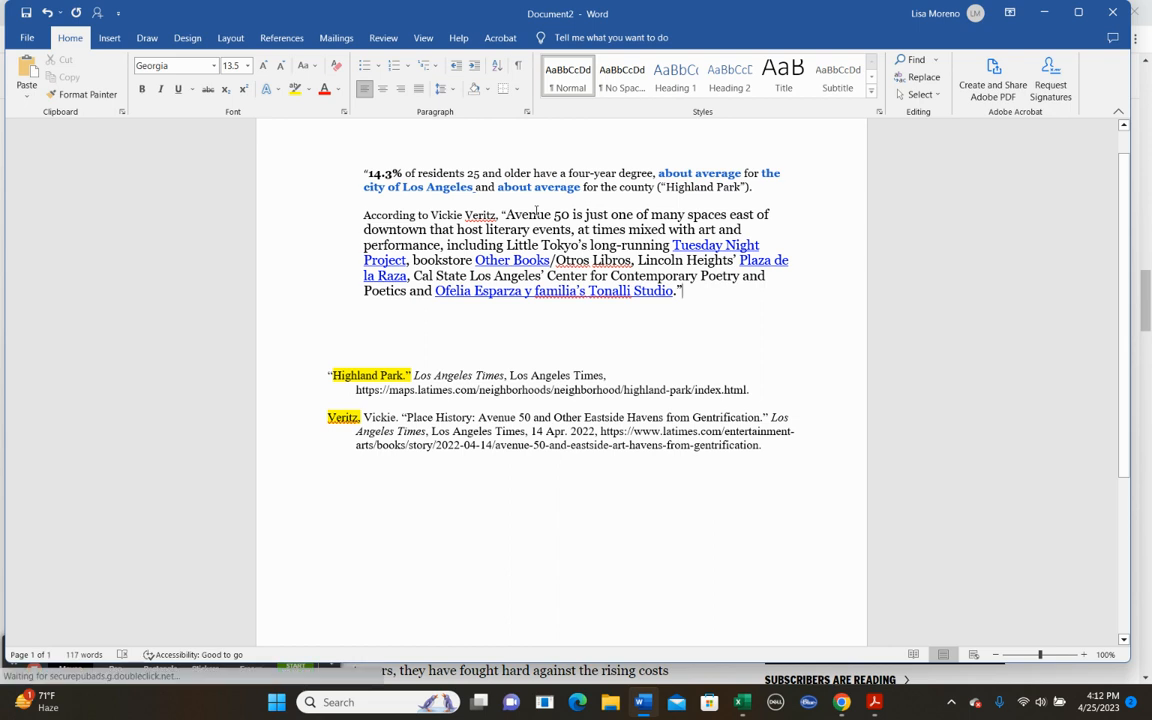
Format the whole document in Calibri (Body) at size 12 and remove the bold.
{"action": "key", "text": "ctrl+a"}
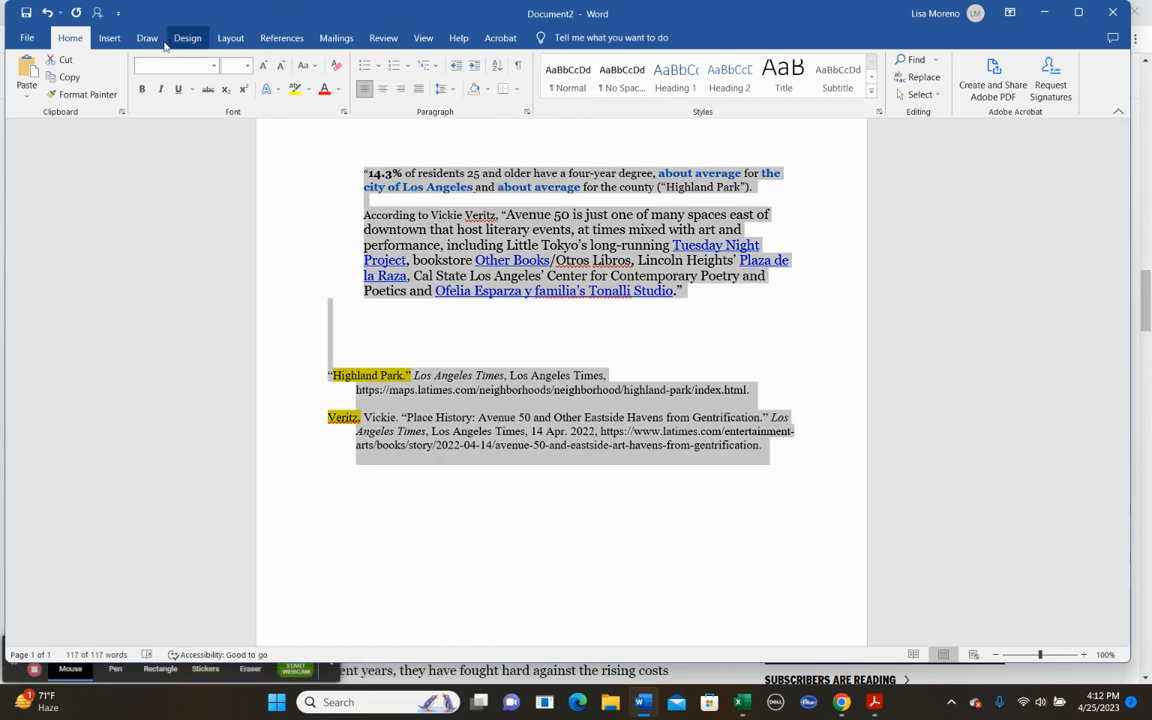
{"action": "left_click", "coordinate": [214, 66]}
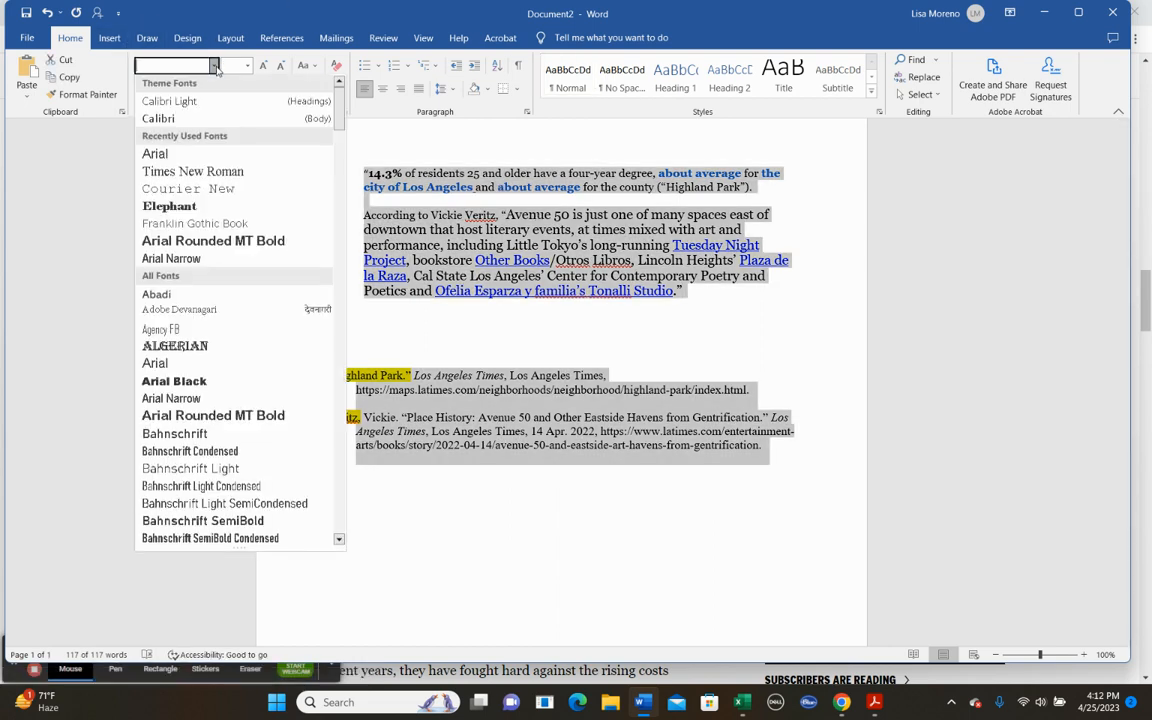
{"action": "left_click", "coordinate": [165, 119]}
{"action": "left_click", "coordinate": [249, 68]}
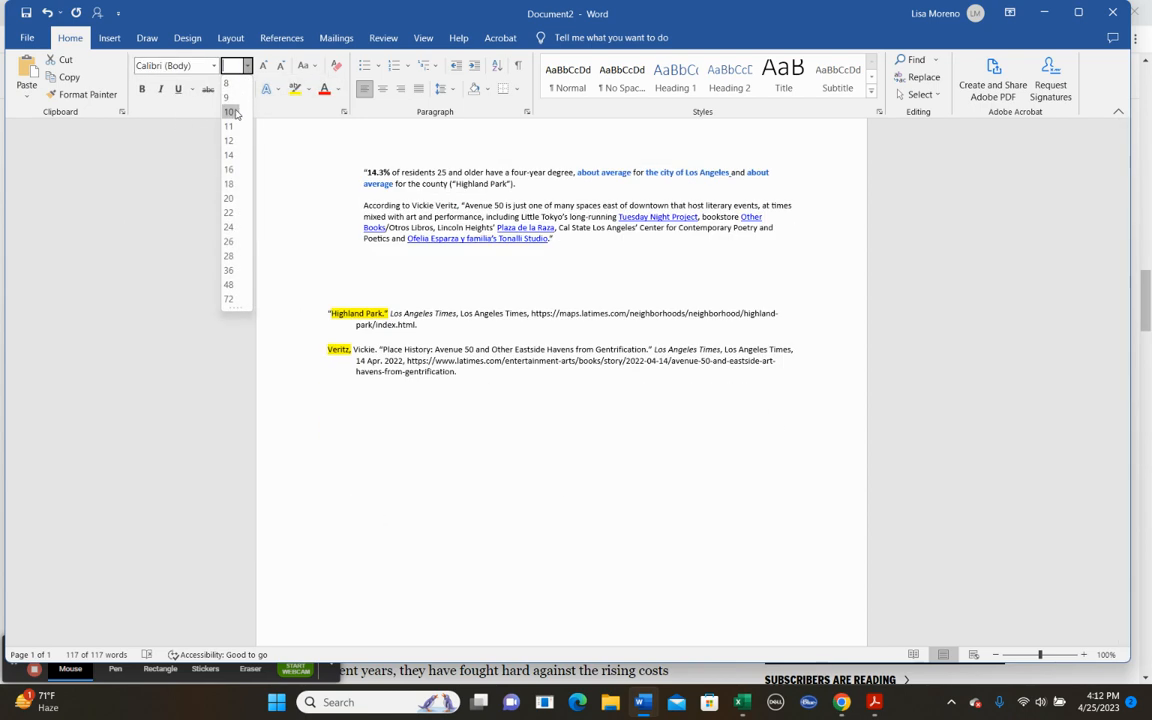
{"action": "left_click", "coordinate": [229, 145]}
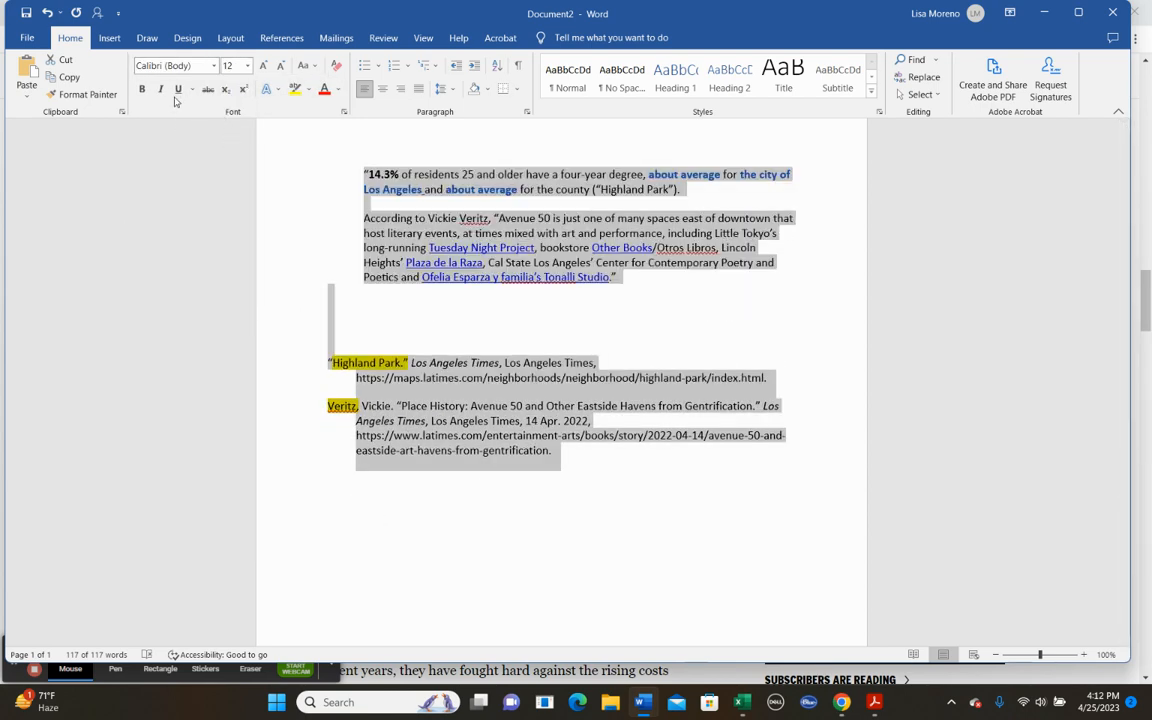
{"action": "left_click", "coordinate": [143, 89]}
{"action": "left_click", "coordinate": [143, 89]}
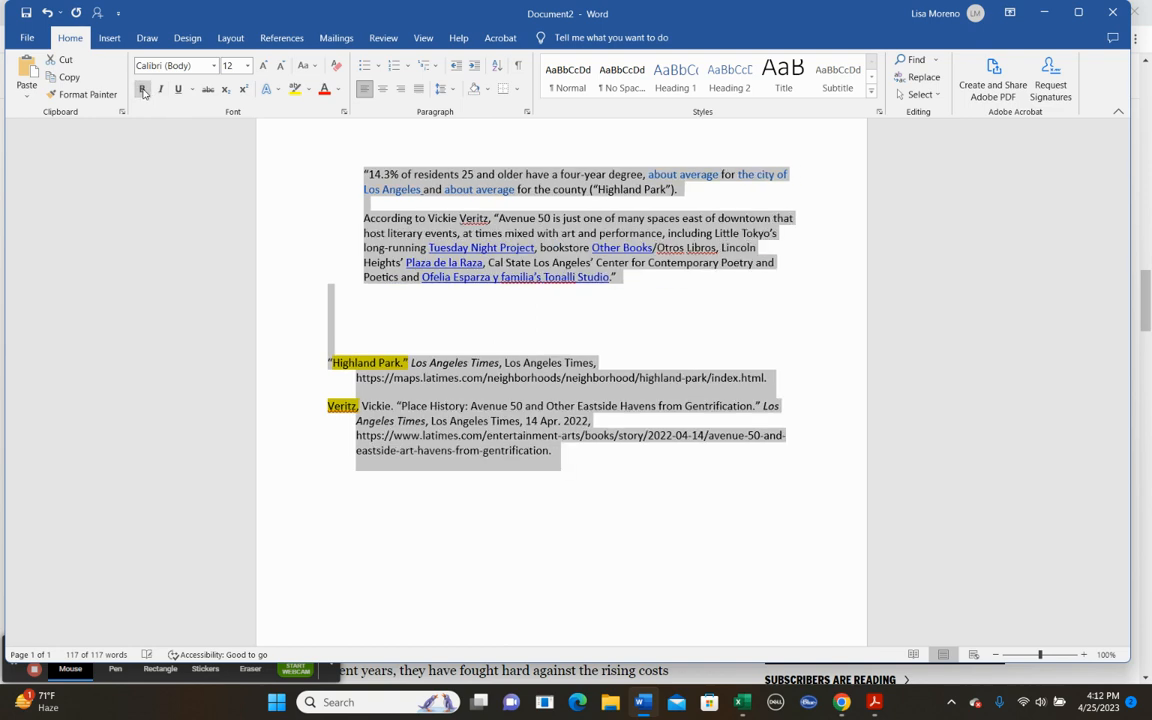
{"action": "left_click", "coordinate": [396, 318]}
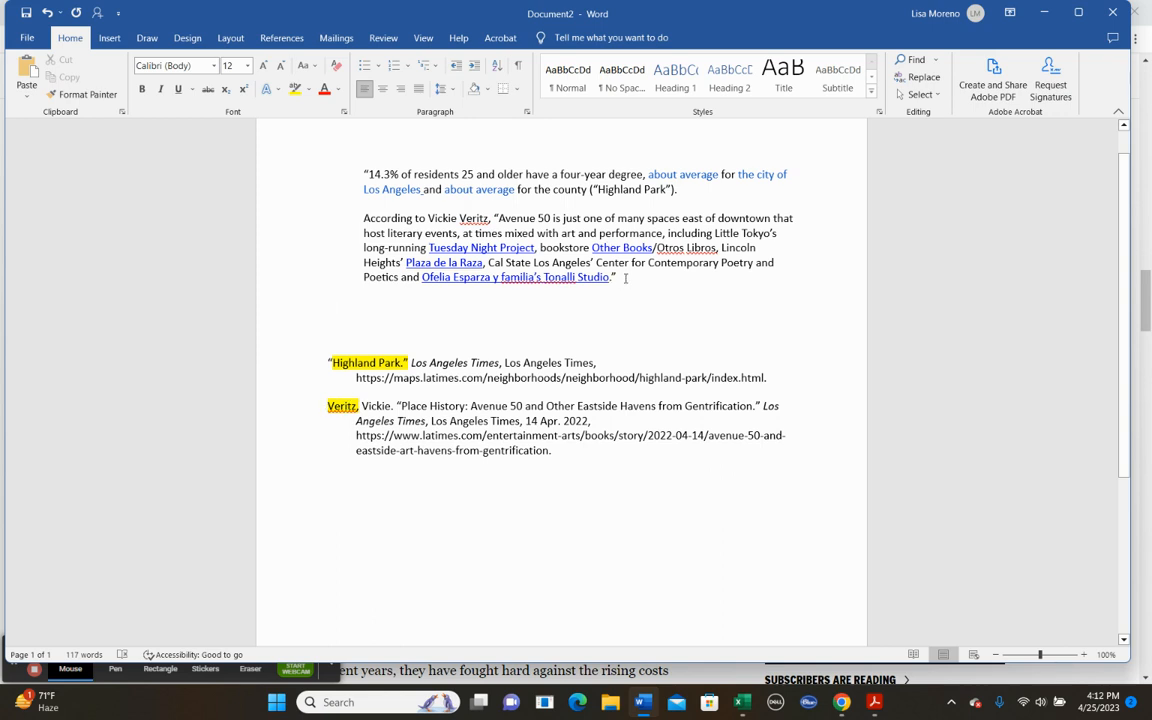
Set the Avenue 50 paragraph's font color to black and remove the underlining from its linked text.
{"action": "left_click_drag", "start_coordinate": [625, 279], "coordinate": [362, 216]}
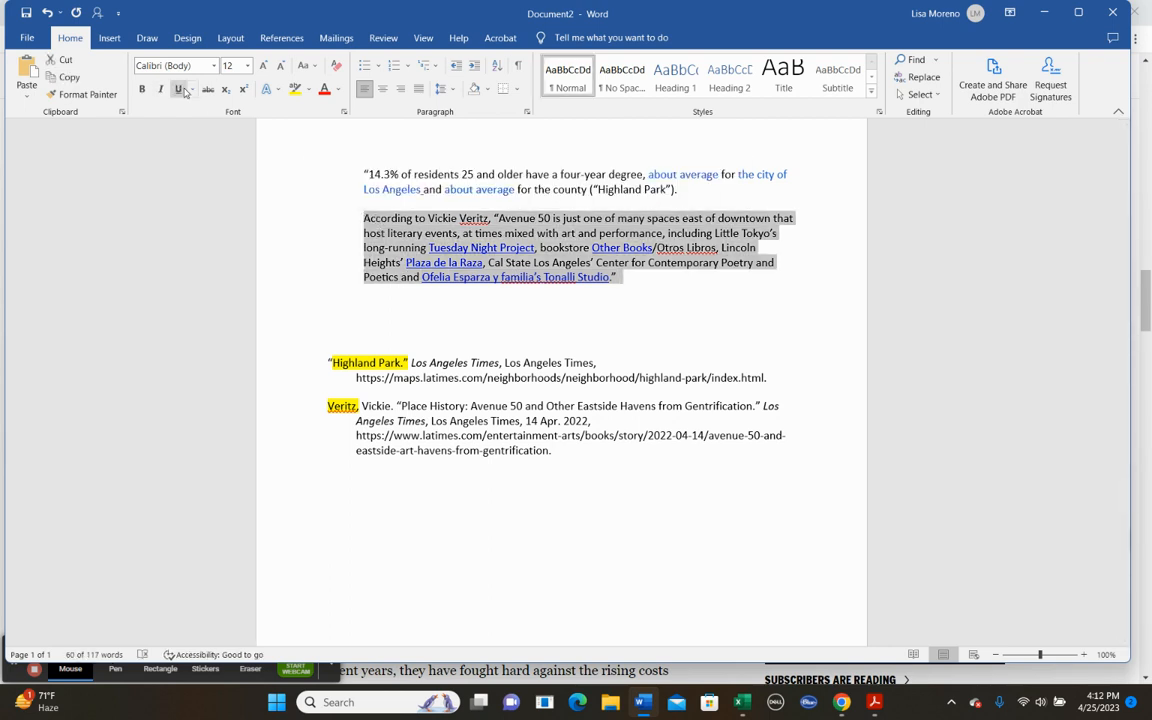
{"action": "left_click", "coordinate": [337, 89]}
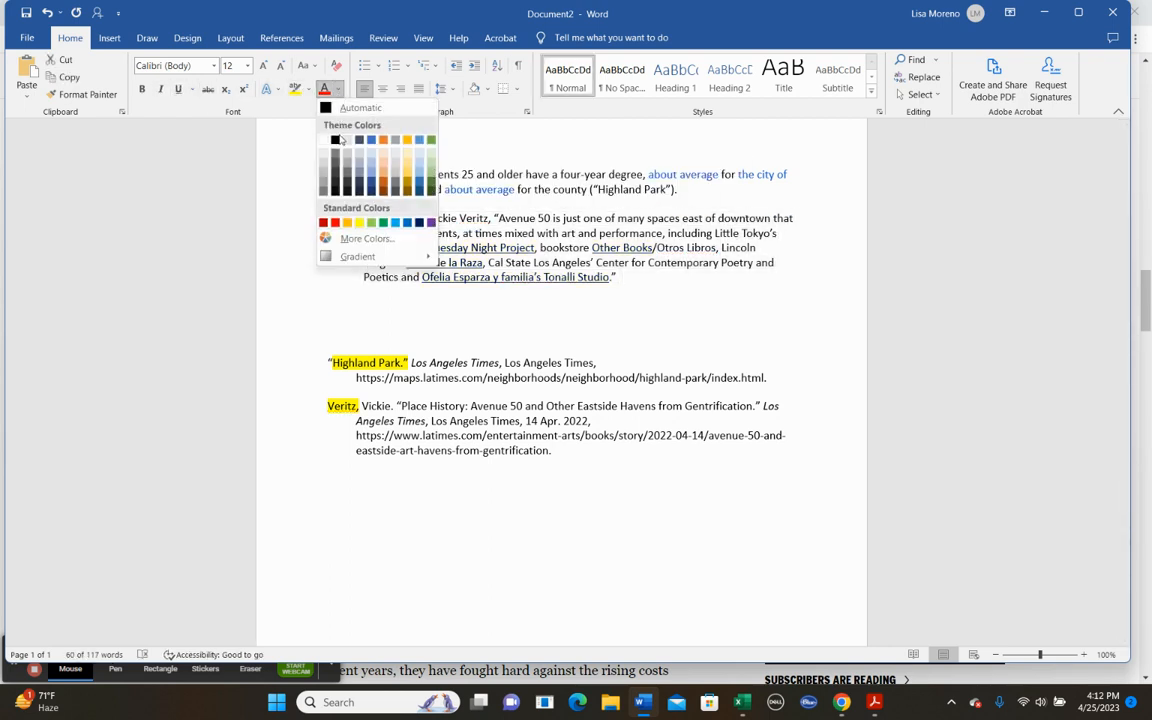
{"action": "left_click", "coordinate": [337, 140]}
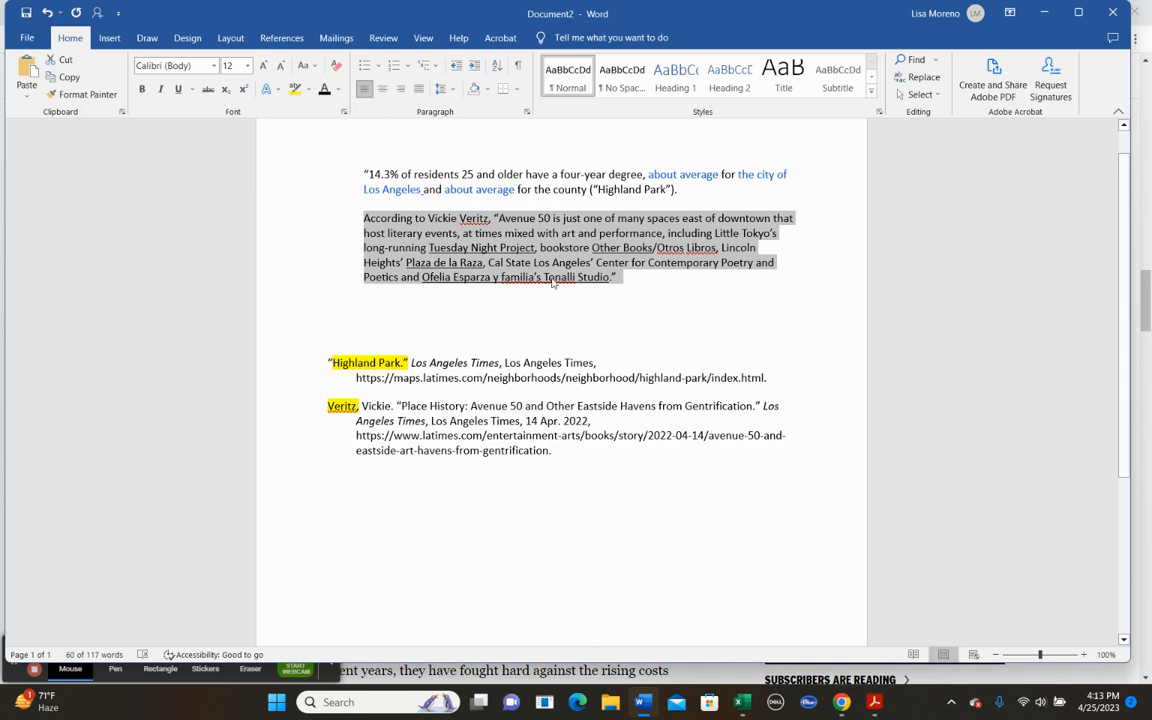
{"action": "left_click", "coordinate": [178, 91]}
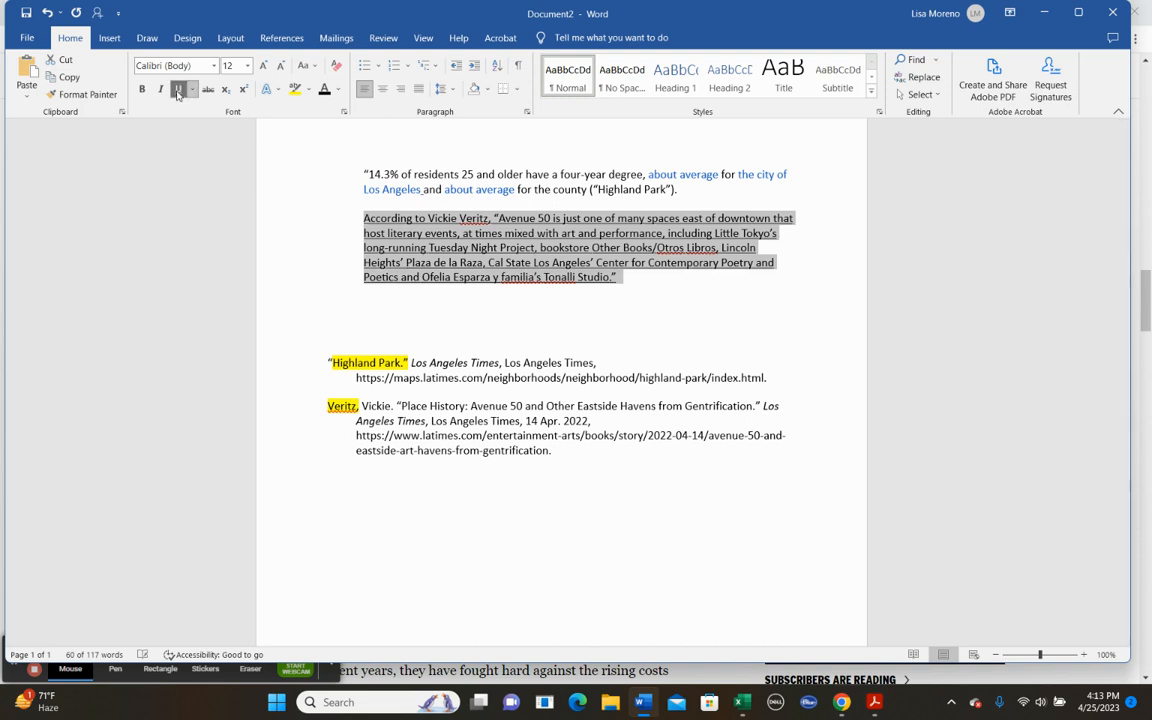
{"action": "left_click", "coordinate": [178, 91]}
{"action": "left_click", "coordinate": [676, 305]}
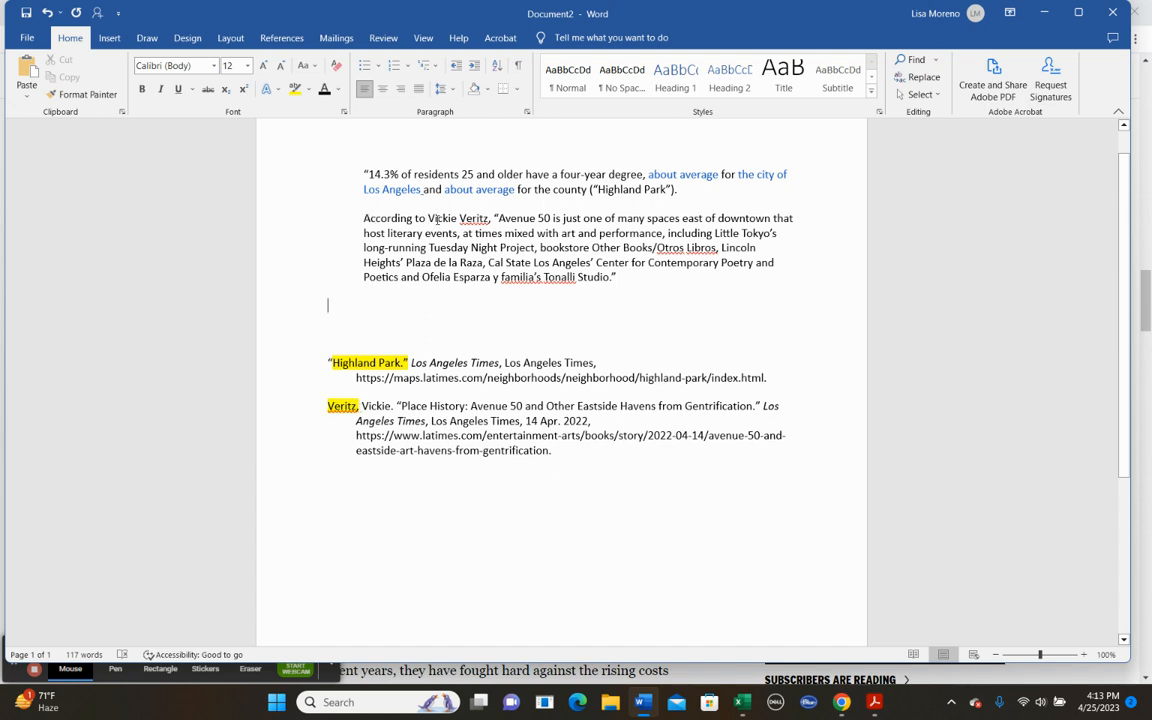
Switch to Chrome and return to the Avenue 50 article.
{"action": "left_click", "coordinate": [491, 218]}
{"action": "key", "text": "BackSpace"}
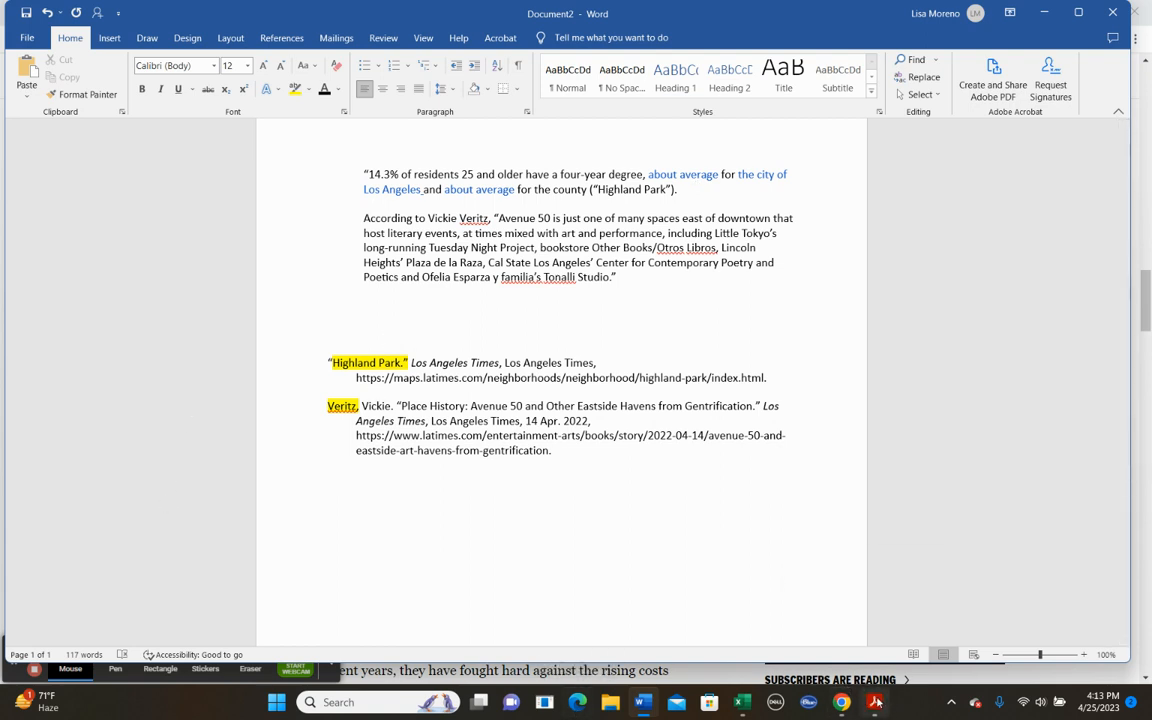
{"action": "mouse_move", "coordinate": [866, 701]}
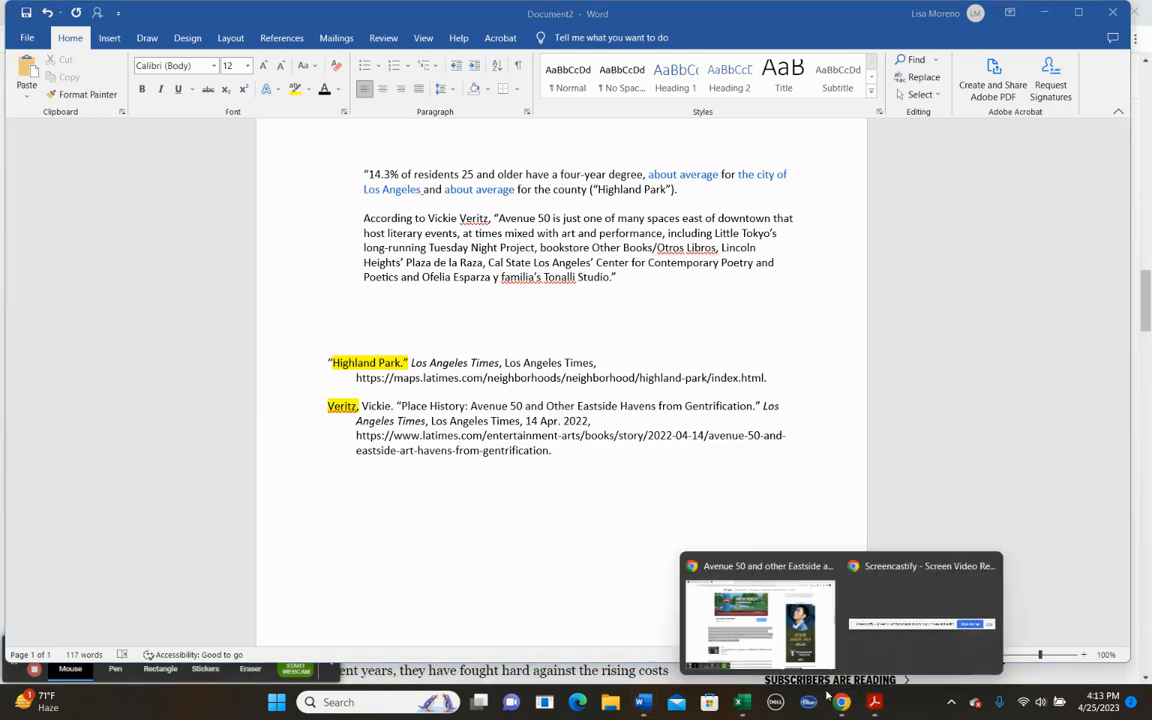
{"action": "left_click", "coordinate": [745, 617]}
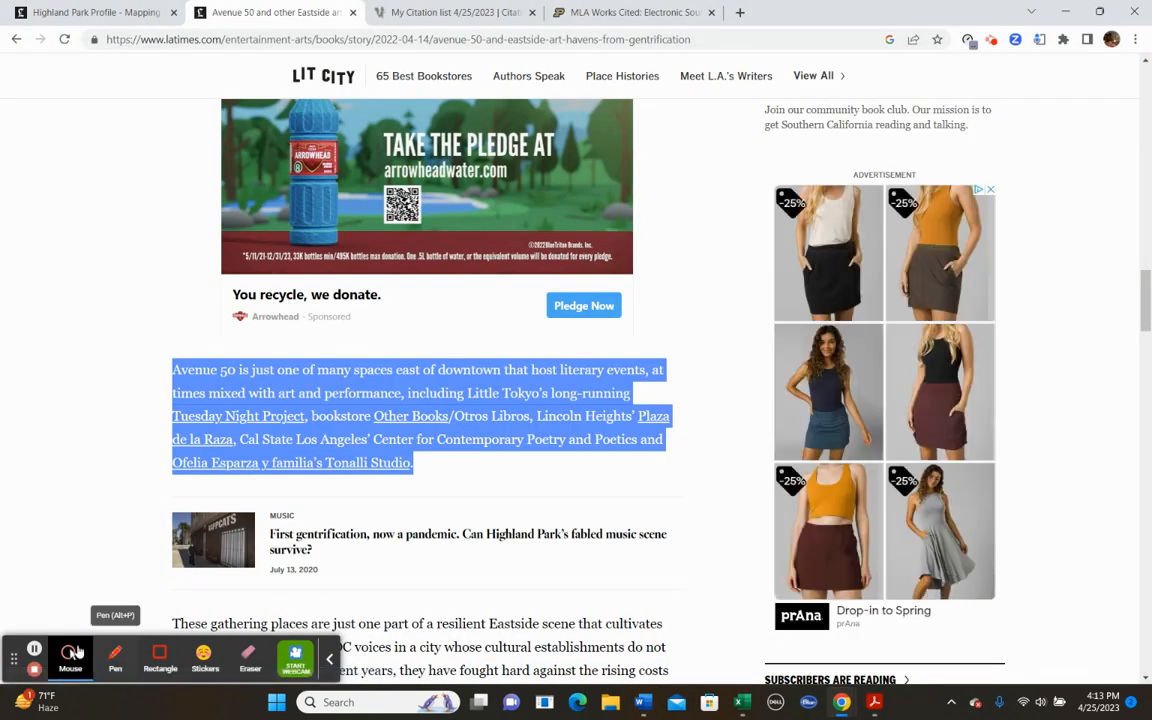